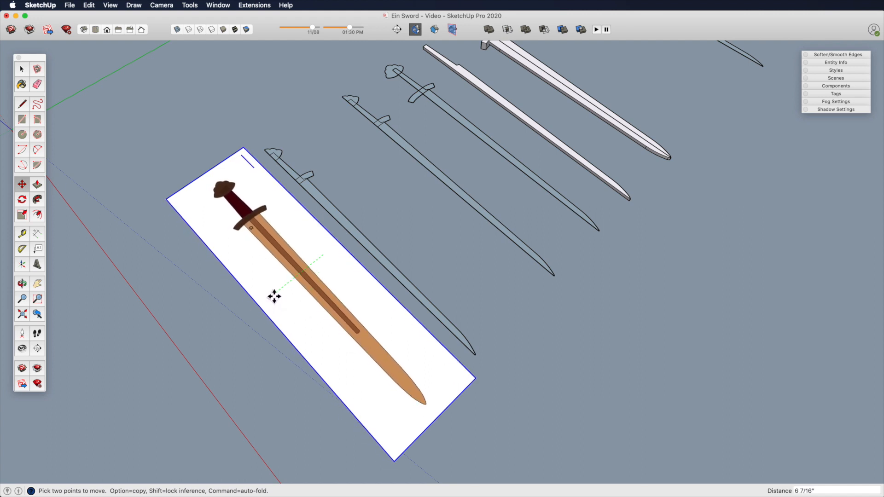
# Move the sword reference image under the nearest half-sword outline so that the pictured sword lines up with it
pyautogui.click(278, 281)
pyautogui.press('space')
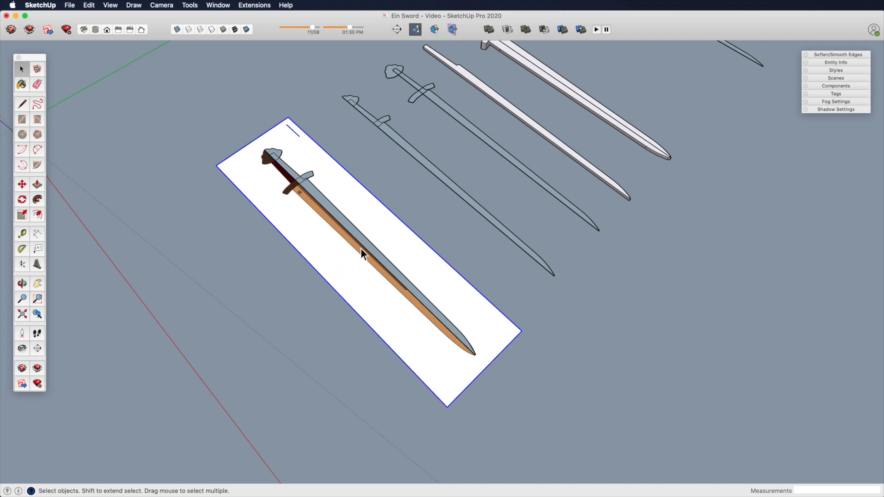
pyautogui.moveTo(372, 219); pyautogui.dragTo(286, 247, button='middle')
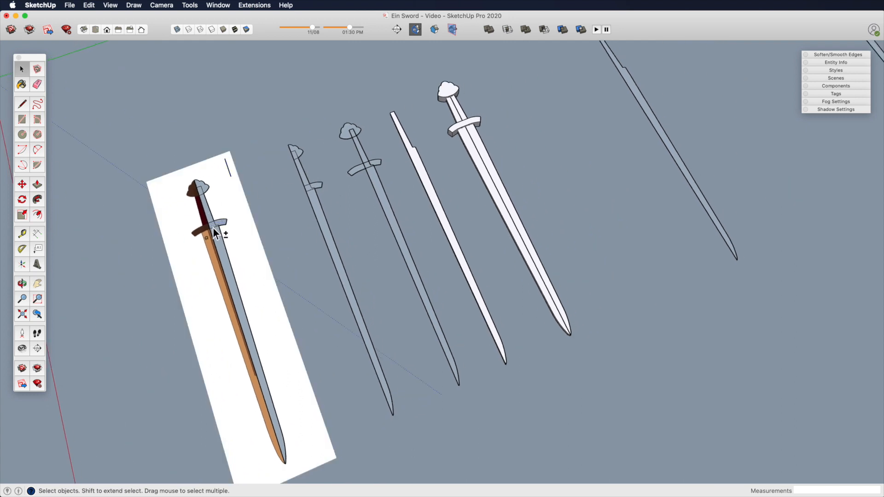
pyautogui.press('m')
pyautogui.click(225, 244)
pyautogui.press('alt')
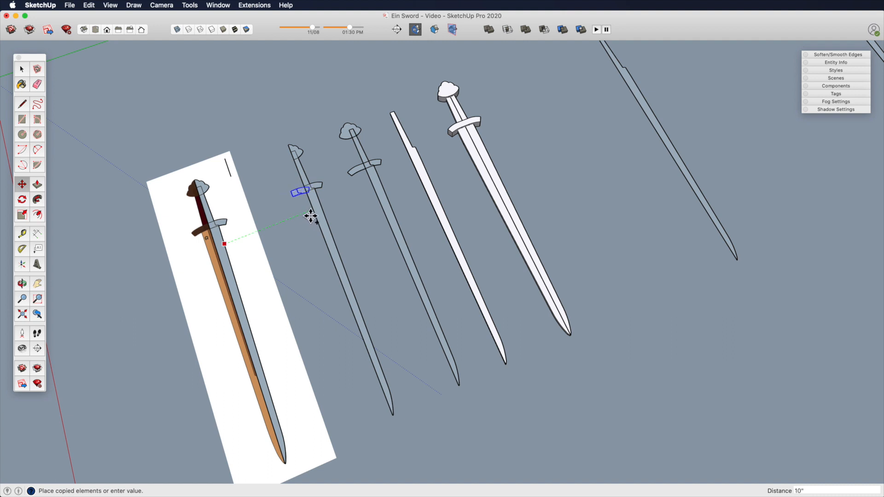
pyautogui.click(364, 191)
pyautogui.press('space')
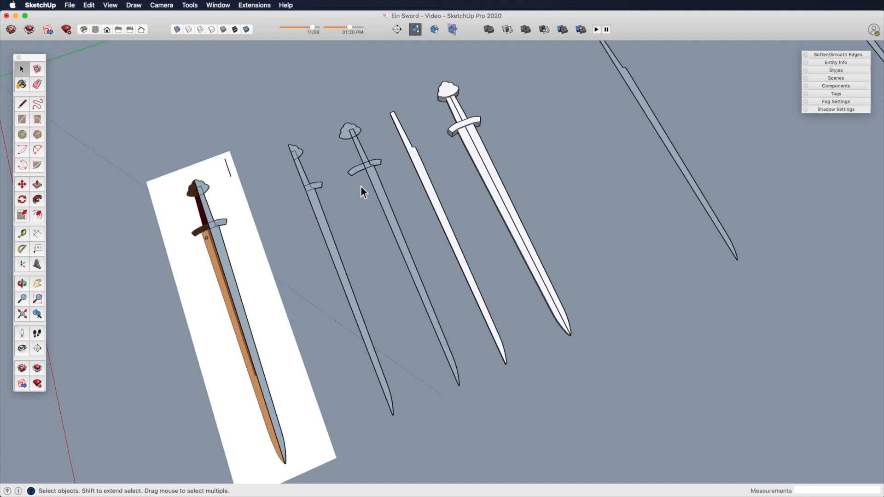
# Examine the row of sword modelling stages, from the flat outlines to the finished 3D sword
pyautogui.press('h')
pyautogui.moveTo(441, 189); pyautogui.dragTo(458, 139)
pyautogui.press('o')
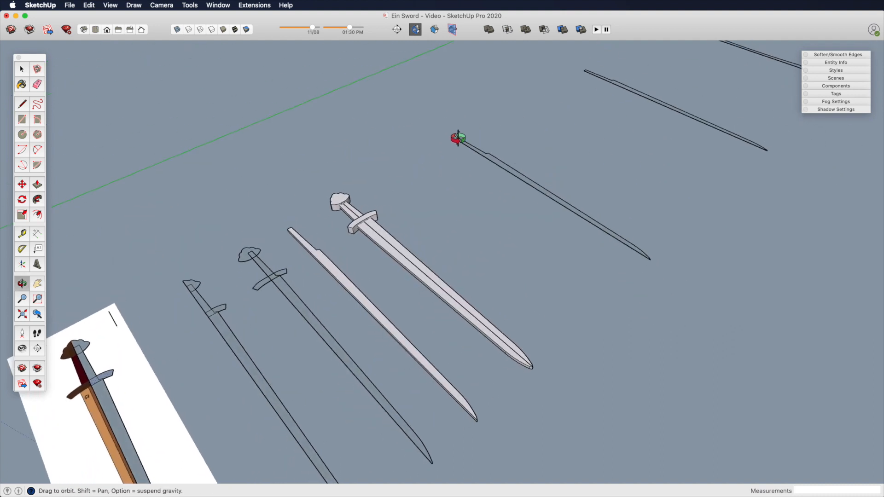
pyautogui.press('z')
pyautogui.moveTo(361, 234); pyautogui.dragTo(272, 171)
pyautogui.press('o')
pyautogui.press('space')
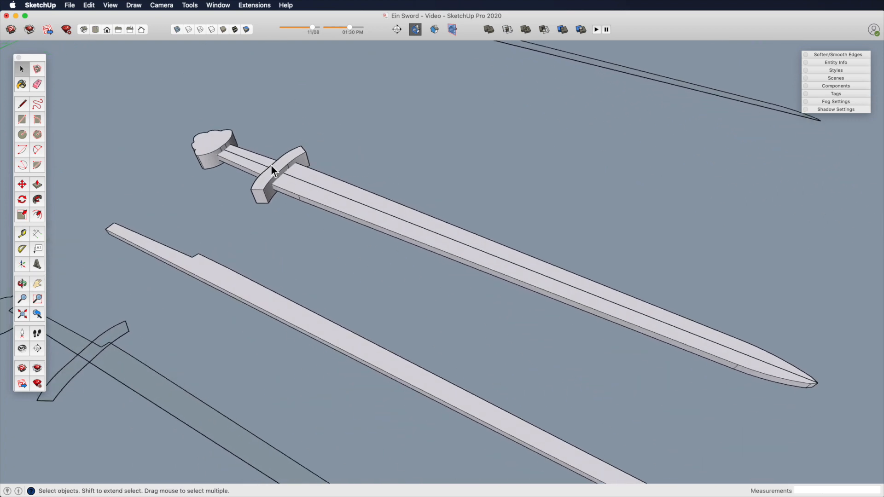
pyautogui.press('h')
pyautogui.moveTo(365, 231); pyautogui.dragTo(286, 216)
pyautogui.press('o')
pyautogui.press('z')
pyautogui.press('h')
pyautogui.press('z')
pyautogui.moveTo(292, 184); pyautogui.dragTo(385, 215)
pyautogui.press('o')
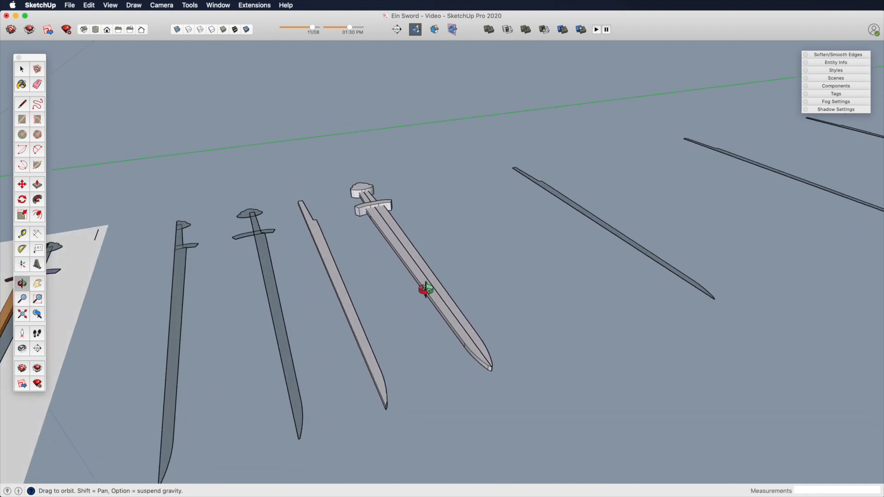
# Select the flat half-blade outline lying beyond the finished 3D sword
pyautogui.press('h')
pyautogui.moveTo(471, 192); pyautogui.dragTo(427, 264)
pyautogui.press('o')
pyautogui.press('space')
pyautogui.click(433, 173)
pyautogui.press('o')
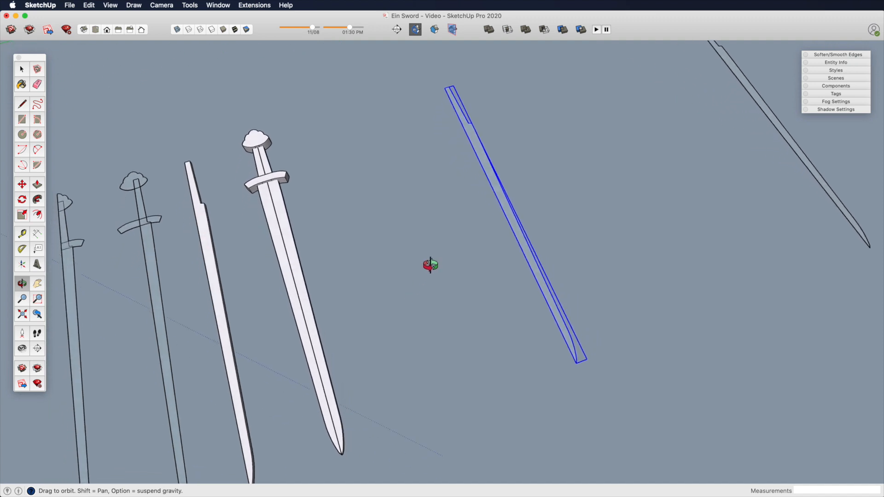
pyautogui.press('m')
pyautogui.click(477, 190)
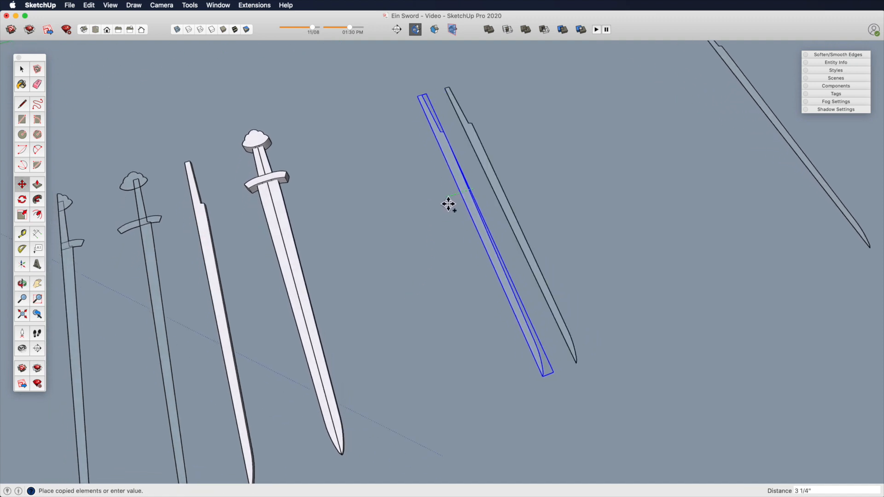
pyautogui.click(486, 178)
pyautogui.press('space')
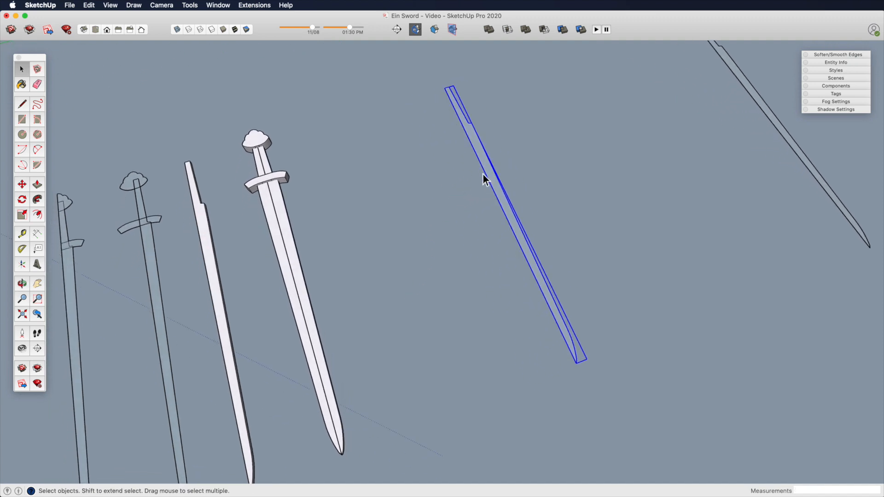
pyautogui.rightClick(483, 159)
pyautogui.click(524, 219)
# Copy the half-blade outline beside the original and mirror the copy across its width with a negative green scale
pyautogui.press('z')
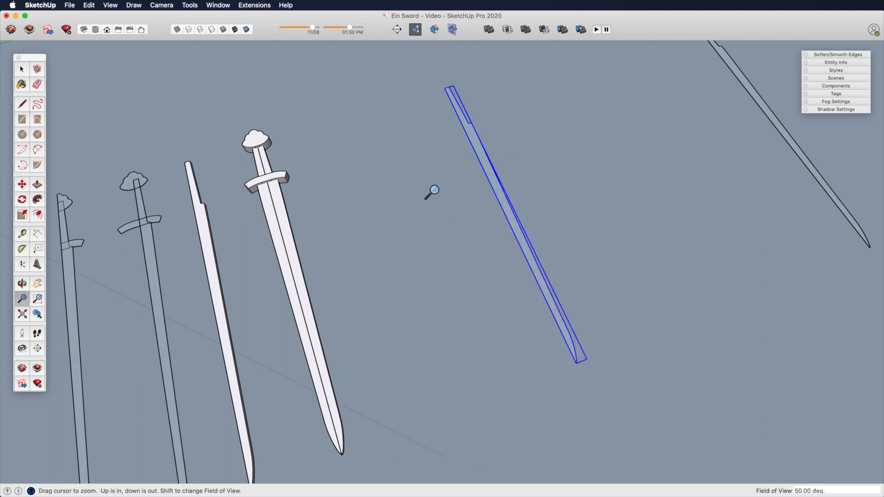
pyautogui.moveTo(431, 189); pyautogui.dragTo(446, 239)
pyautogui.press('m')
pyautogui.click(462, 203)
pyautogui.press('alt')
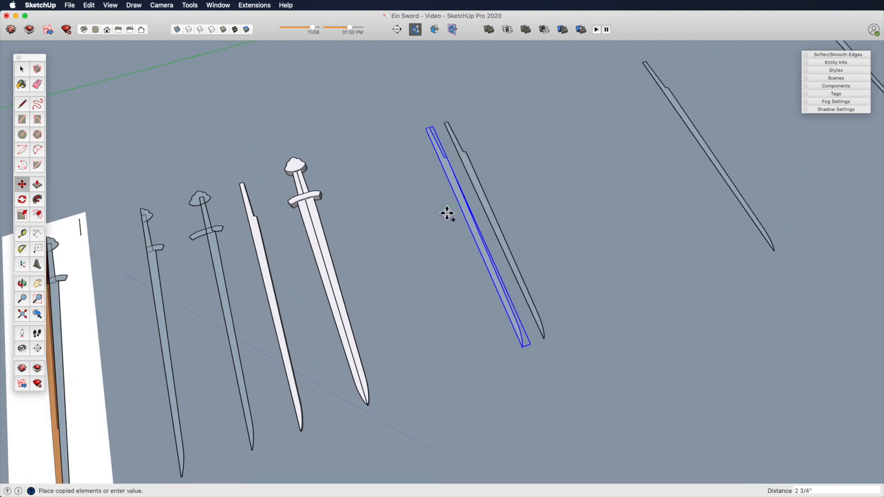
pyautogui.click(430, 217)
pyautogui.press('s')
pyautogui.moveTo(463, 234); pyautogui.dragTo(407, 266)
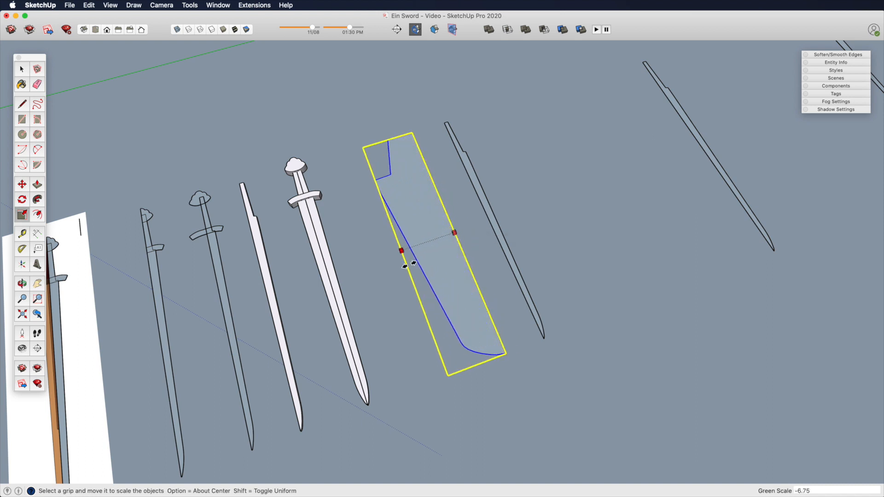
pyautogui.press('Return')
pyautogui.press('space')
# Move the mirrored half-blade along the green axis until its straight edge meets the original half's straight edge
pyautogui.press('z')
pyautogui.moveTo(453, 195); pyautogui.dragTo(442, 104)
pyautogui.press('h')
pyautogui.moveTo(460, 156); pyautogui.dragTo(435, 313)
pyautogui.press('m')
pyautogui.click(360, 176)
pyautogui.click(419, 166)
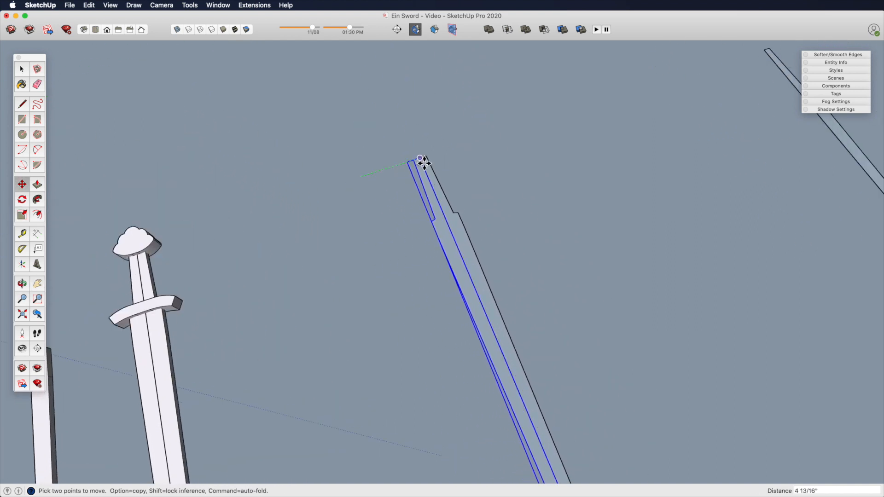
pyautogui.press('space')
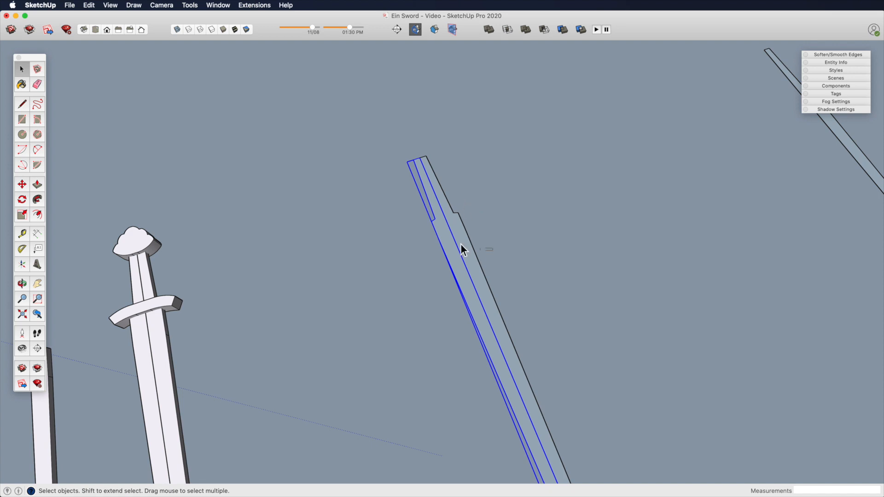
# Merge the two blade halves into one outline by erasing the shared centre line
pyautogui.press('o')
pyautogui.moveTo(458, 252); pyautogui.dragTo(526, 229)
pyautogui.press('space')
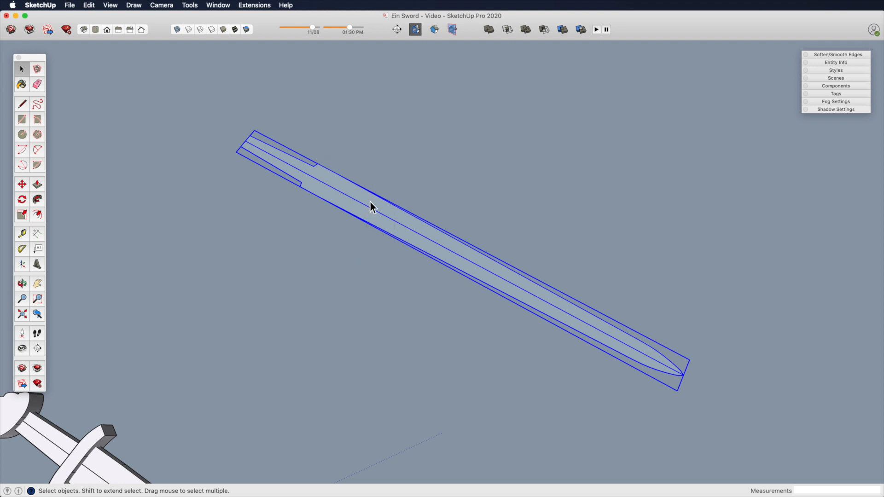
pyautogui.click(355, 201)
pyautogui.press('e')
pyautogui.click(355, 206)
# Select the merged blade face with its outline and make it a group
pyautogui.moveTo(354, 237)
pyautogui.mouseDown(button='middle')
pyautogui.moveTo(636, 198)
pyautogui.moveTo(580, 156)
pyautogui.moveTo(476, 223)
pyautogui.mouseUp(button='middle')
pyautogui.press('space')
pyautogui.click(477, 224)
pyautogui.press('h')
pyautogui.moveTo(478, 223); pyautogui.dragTo(430, 283)
pyautogui.press('super+g')
# Open the blade group for editing and Push/Pull the blade face up 3/8"
pyautogui.moveTo(430, 283); pyautogui.dragTo(462, 213, button='middle')
pyautogui.press('z')
pyautogui.moveTo(441, 305); pyautogui.dragTo(454, 242, button='middle')
pyautogui.press('space')
pyautogui.doubleClick(451, 249)
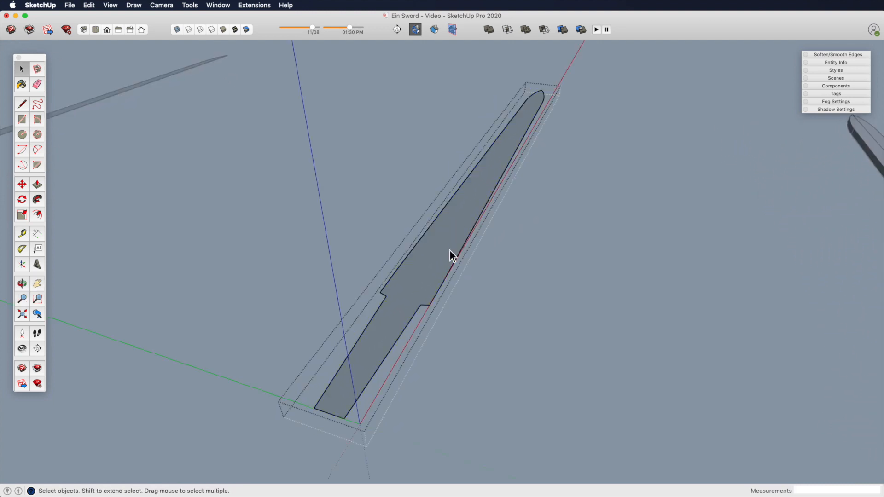
pyautogui.press('p')
pyautogui.moveTo(434, 282); pyautogui.dragTo(434, 256)
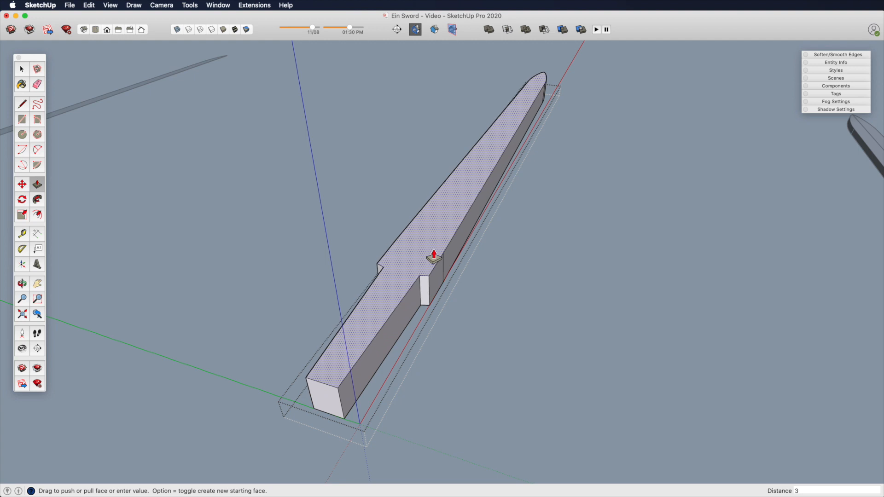
pyautogui.write('3/8')
pyautogui.press('Return')
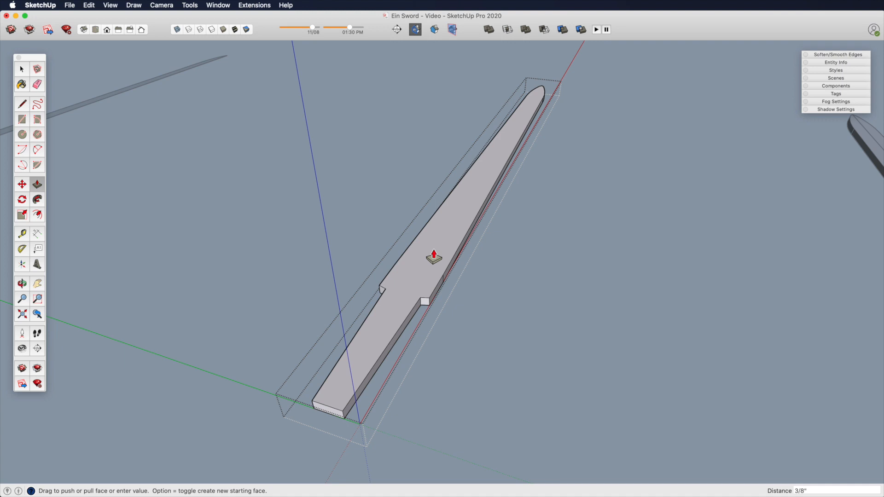
# Draw a line about 11/16" long across the blade's top face, perpendicular to its edge near the shoulder
pyautogui.press('space')
pyautogui.scroll(8, 419, 253)
pyautogui.moveTo(418, 253); pyautogui.dragTo(593, 236, button='middle')
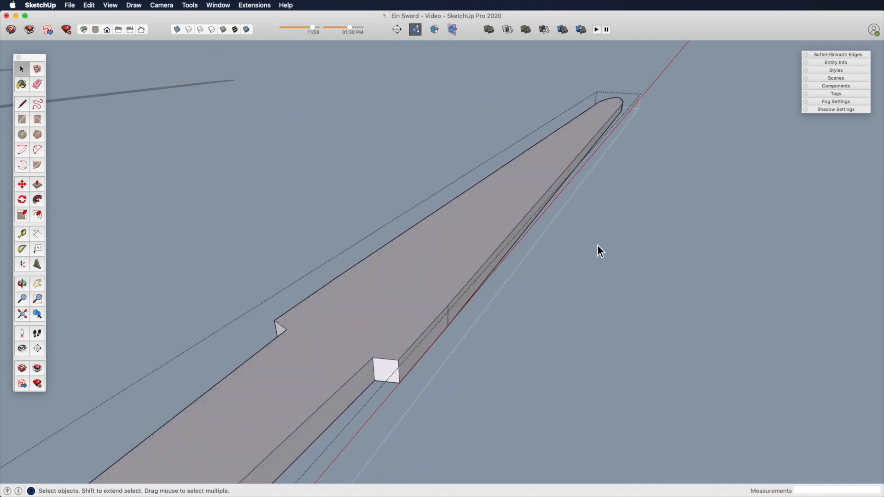
pyautogui.click(463, 261)
pyautogui.doubleClick(451, 277)
pyautogui.press('h')
pyautogui.moveTo(460, 277); pyautogui.dragTo(493, 251)
pyautogui.press('z')
pyautogui.moveTo(476, 320); pyautogui.dragTo(475, 255)
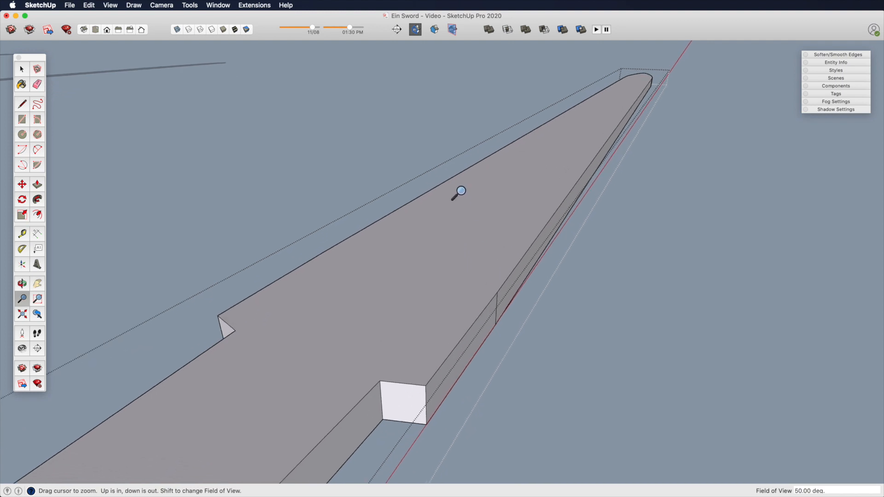
pyautogui.press('l')
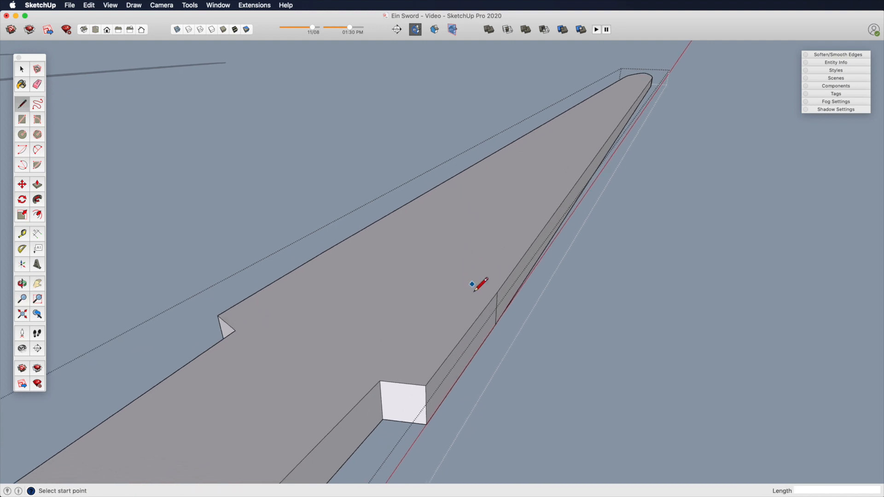
pyautogui.click(473, 325)
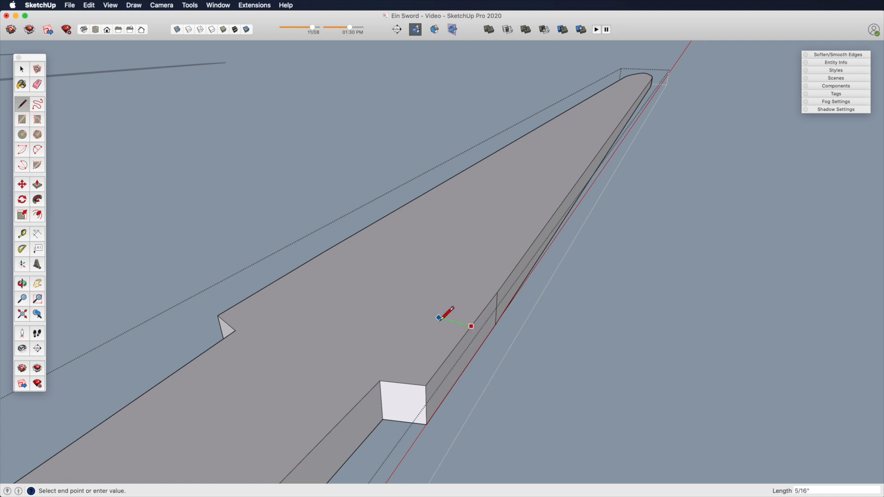
pyautogui.click(404, 310)
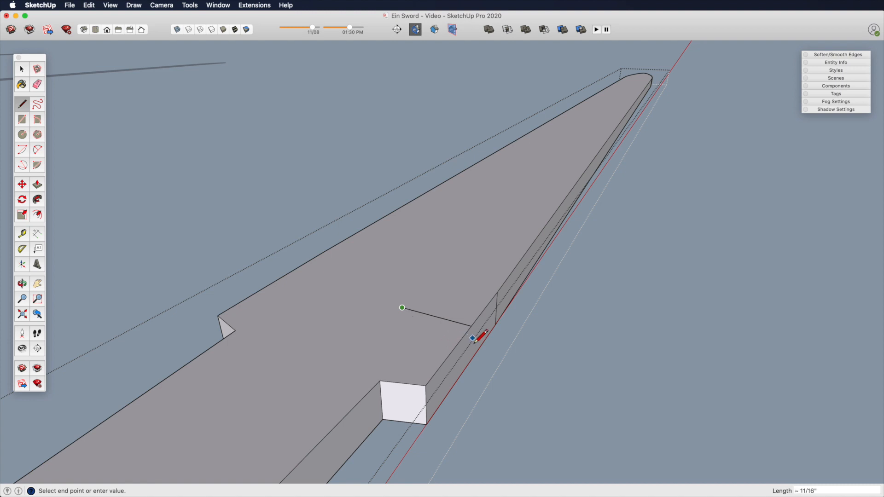
pyautogui.click(471, 327)
# Draw a 1/4" vertical line down the side face and close the triangular profile with a diagonal about 3/4" long
pyautogui.moveTo(470, 361); pyautogui.dragTo(450, 296, button='middle')
pyautogui.scroll(3, 496, 292)
pyautogui.press('space')
pyautogui.press('l')
pyautogui.click(500, 304)
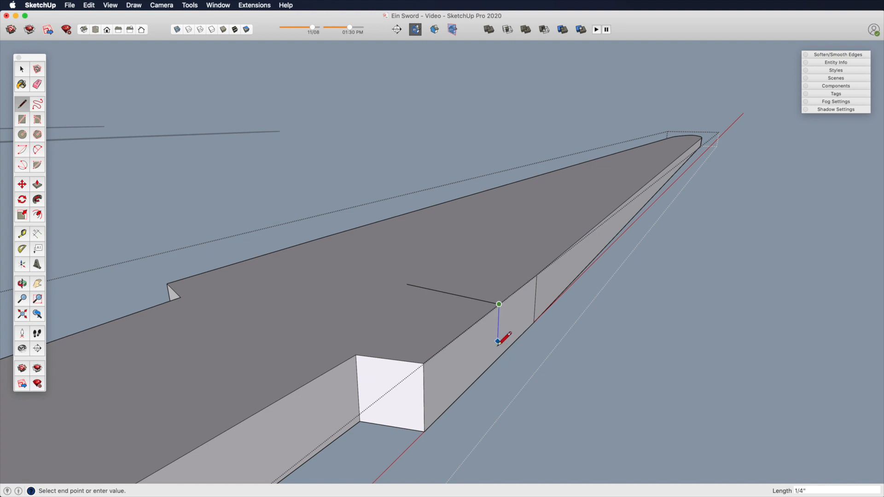
pyautogui.click(410, 287)
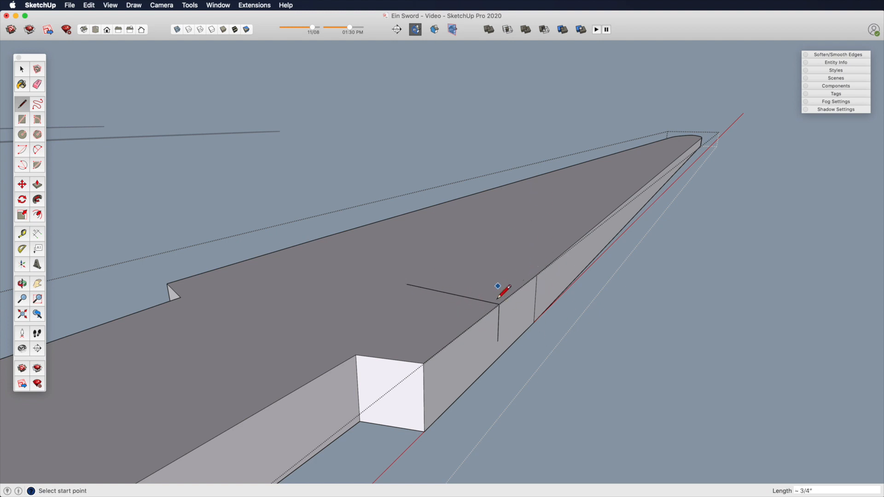
pyautogui.press('space')
# Undo the removal of the blade's top face
pyautogui.moveTo(485, 291)
pyautogui.mouseDown(button='middle')
pyautogui.moveTo(547, 292)
pyautogui.moveTo(545, 327)
pyautogui.moveTo(479, 300)
pyautogui.mouseUp(button='middle')
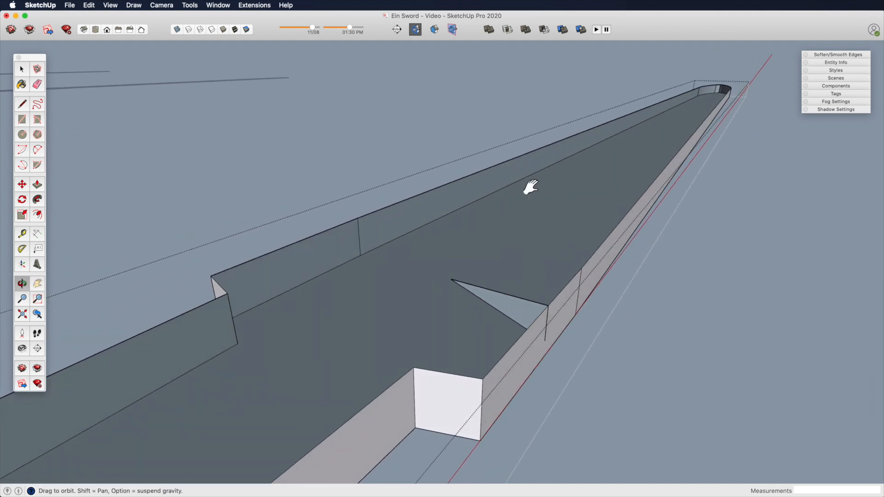
pyautogui.press('super+z')
pyautogui.press('space')
# Hide the blade's side face next to the shoulder to expose the triangular profile inside
pyautogui.click(535, 347)
pyautogui.moveTo(529, 340); pyautogui.dragTo(479, 289, button='middle')
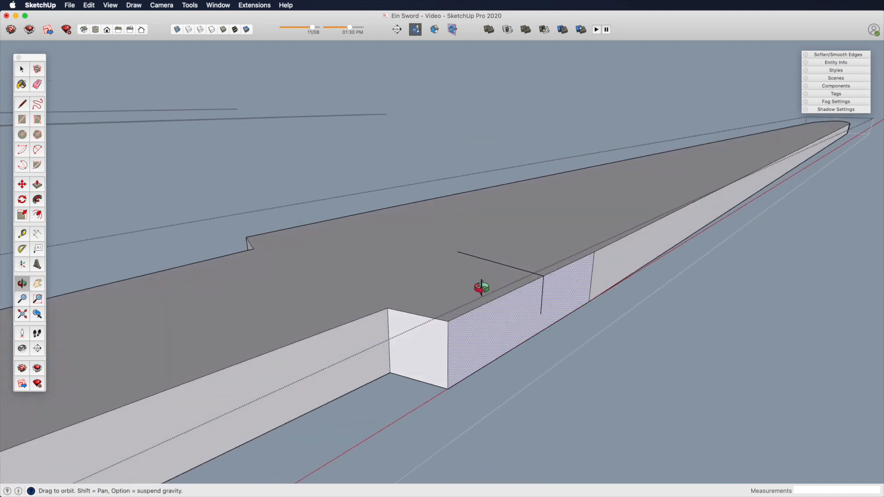
pyautogui.rightClick(521, 305)
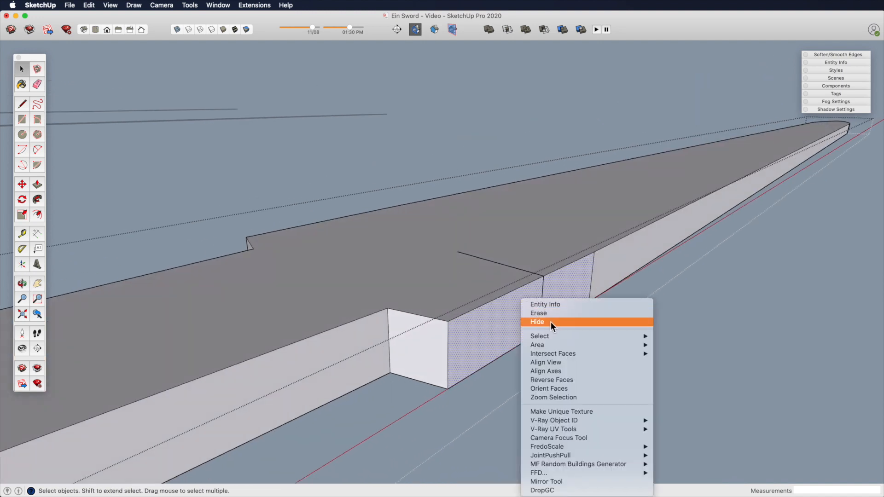
pyautogui.click(509, 314)
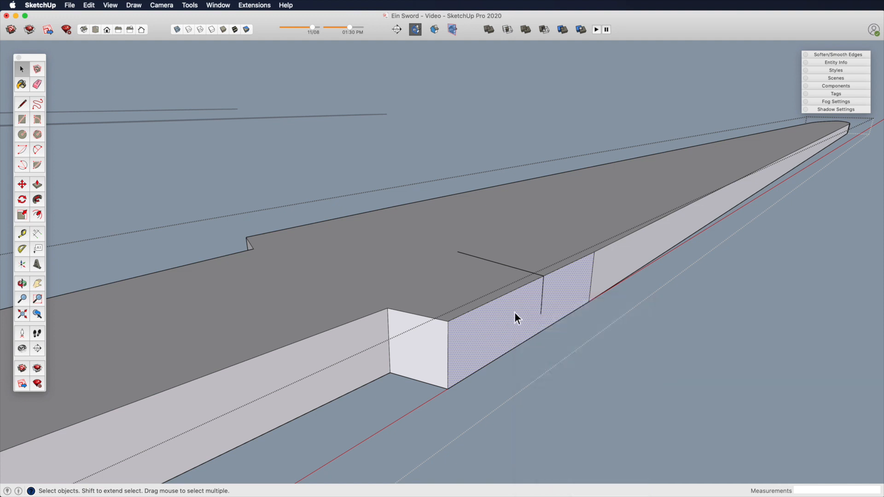
pyautogui.click(88, 6)
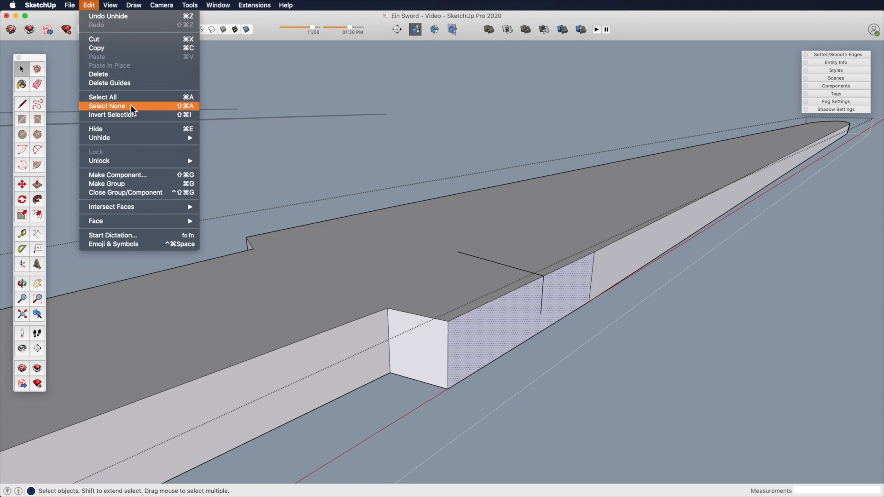
pyautogui.moveTo(142, 140)
pyautogui.click(489, 270)
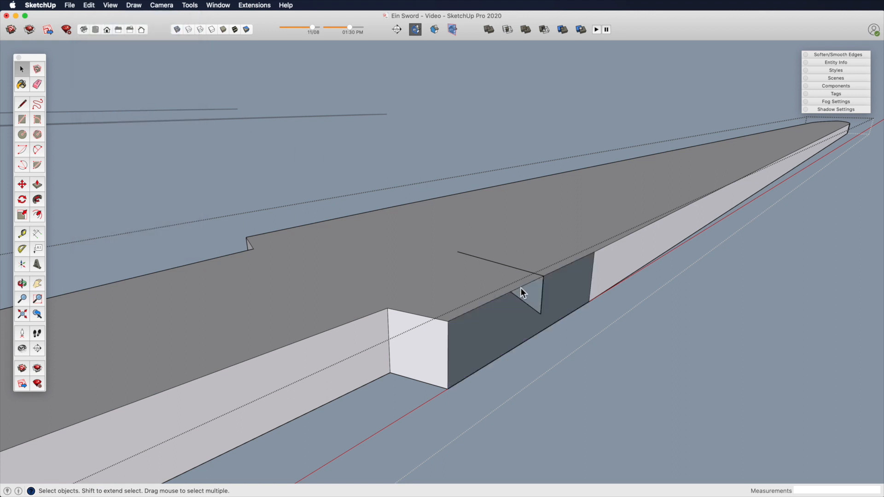
# Select the blade's upper edges from the triangular profile around the tip and along the opposite side as a sweep path
pyautogui.moveTo(521, 288); pyautogui.dragTo(452, 321, button='middle')
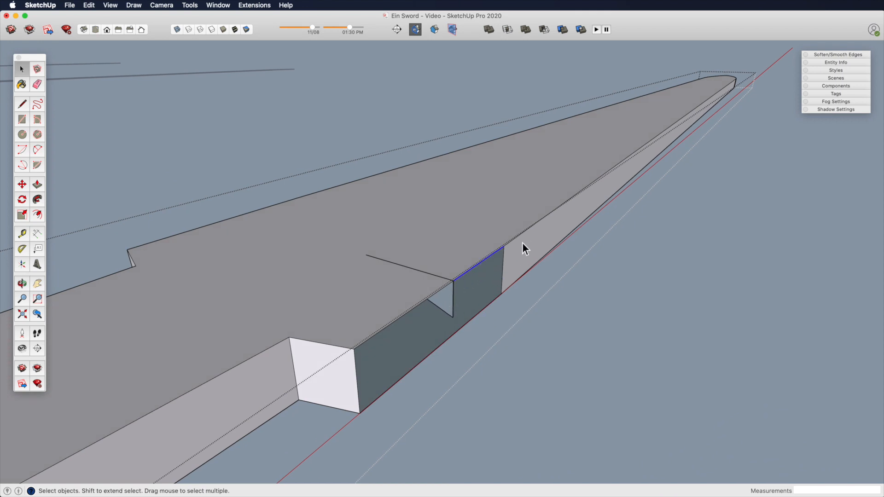
pyautogui.keyDown('shift'); pyautogui.click(529, 233); pyautogui.keyUp('shift')
pyautogui.keyDown('shift'); pyautogui.moveTo(647, 184); pyautogui.dragTo(489, 360, button='middle'); pyautogui.keyUp('shift')
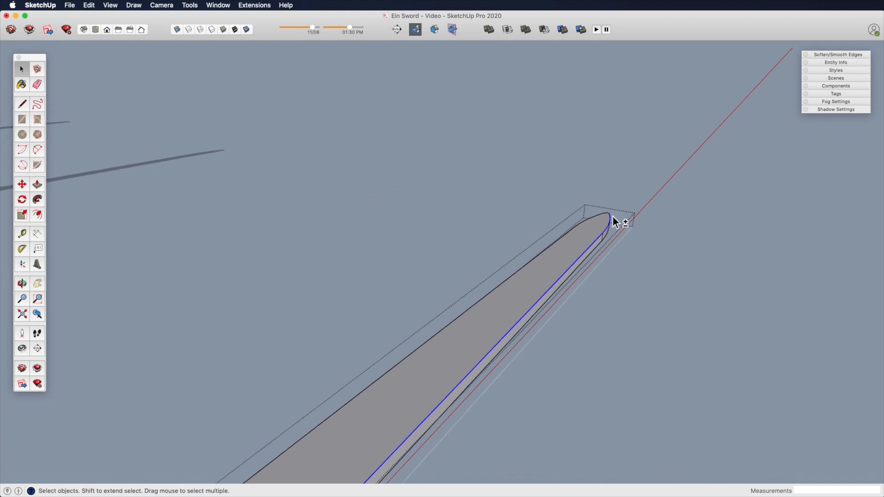
pyautogui.press('z')
pyautogui.moveTo(615, 228); pyautogui.dragTo(661, 114)
pyautogui.press('h')
pyautogui.moveTo(571, 235); pyautogui.dragTo(299, 324)
pyautogui.press('z')
pyautogui.moveTo(685, 251); pyautogui.dragTo(588, 249)
pyautogui.press('space')
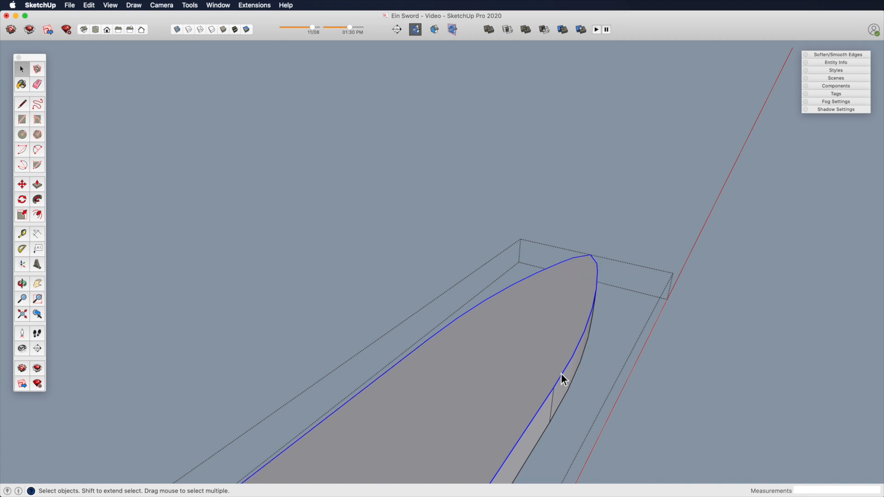
# Extend the cross line near the shoulder by about 1 7/16" over the blade's top face to the opposite edge
pyautogui.press('z')
pyautogui.moveTo(574, 363); pyautogui.dragTo(477, 460)
pyautogui.press('h')
pyautogui.moveTo(537, 282); pyautogui.dragTo(699, 147)
pyautogui.press('z')
pyautogui.moveTo(571, 317); pyautogui.dragTo(523, 401)
pyautogui.press('h')
pyautogui.moveTo(325, 371); pyautogui.dragTo(389, 374)
pyautogui.press('z')
pyautogui.press('h')
pyautogui.moveTo(429, 327); pyautogui.dragTo(638, 196)
pyautogui.press('o')
pyautogui.moveTo(494, 255); pyautogui.dragTo(479, 304)
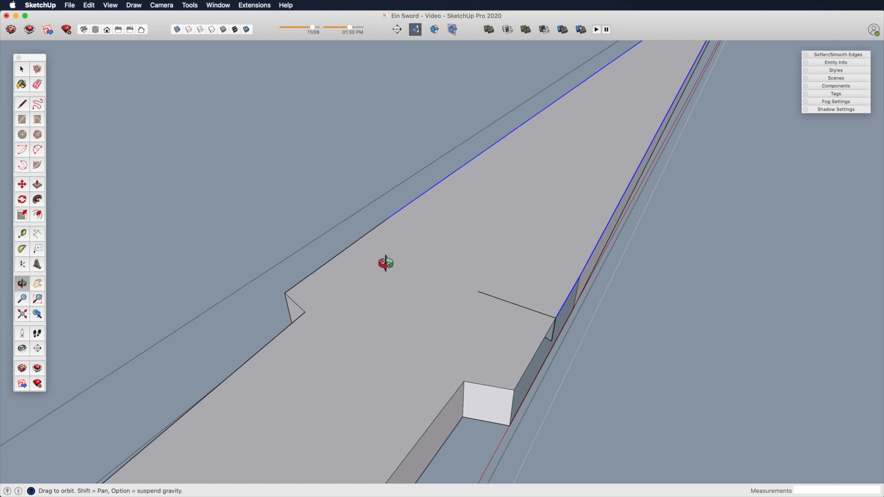
pyautogui.press('l')
pyautogui.click(478, 292)
pyautogui.click(349, 251)
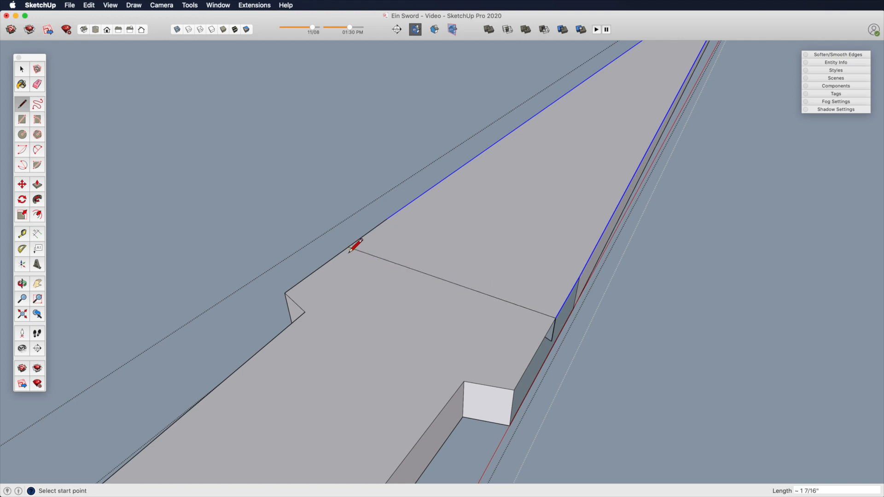
# Limit the path selection to the edges beyond the cross line and try to sweep the triangular profile along them with Follow Me
pyautogui.press('space')
pyautogui.click(376, 239)
pyautogui.keyDown('shift'); pyautogui.click(374, 234); pyautogui.keyUp('shift')
pyautogui.keyDown('shift'); pyautogui.click(423, 226); pyautogui.keyUp('shift')
pyautogui.keyDown('shift'); pyautogui.moveTo(494, 251); pyautogui.dragTo(500, 364, button='middle'); pyautogui.keyUp('shift')
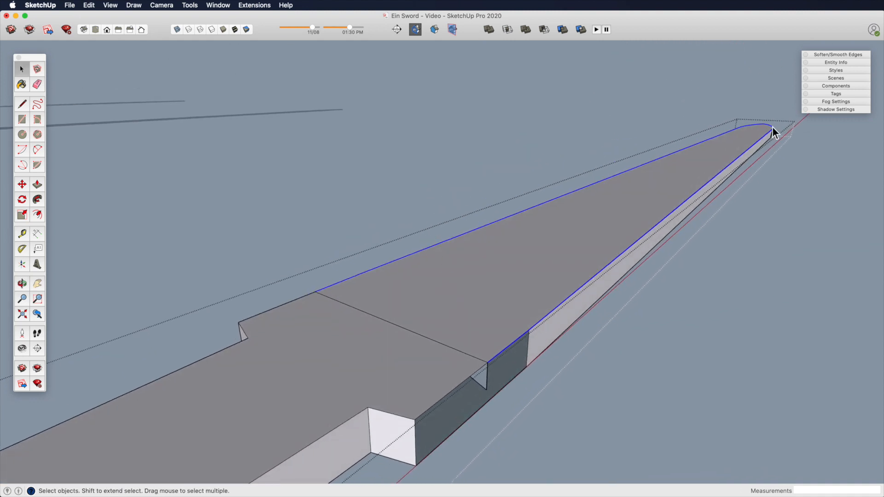
pyautogui.press('h')
pyautogui.moveTo(496, 343); pyautogui.dragTo(473, 276)
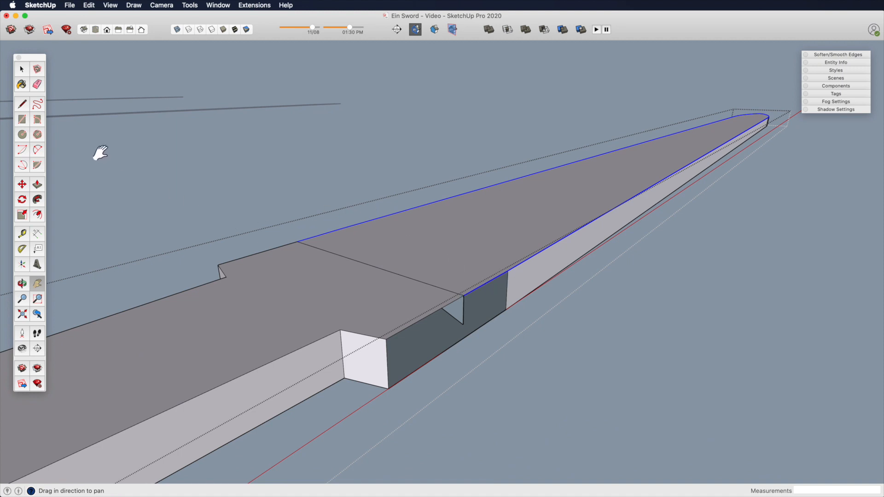
pyautogui.click(37, 201)
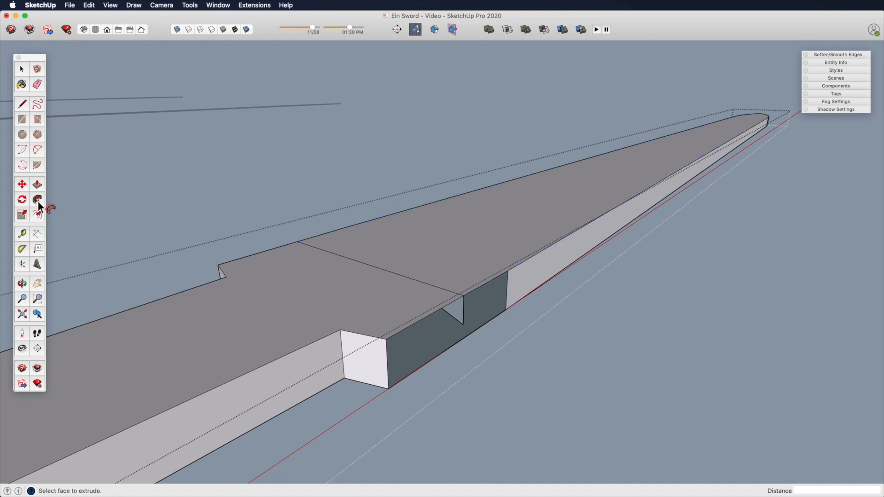
pyautogui.click(455, 308)
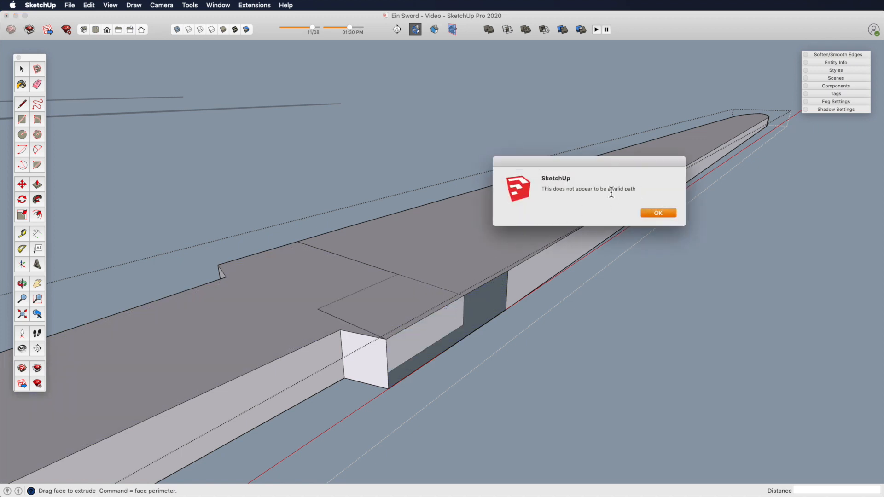
pyautogui.click(659, 213)
# Erase the segment that extends the cross line to the opposite edge of the blade
pyautogui.moveTo(458, 272); pyautogui.dragTo(513, 248, button='middle')
pyautogui.press('space')
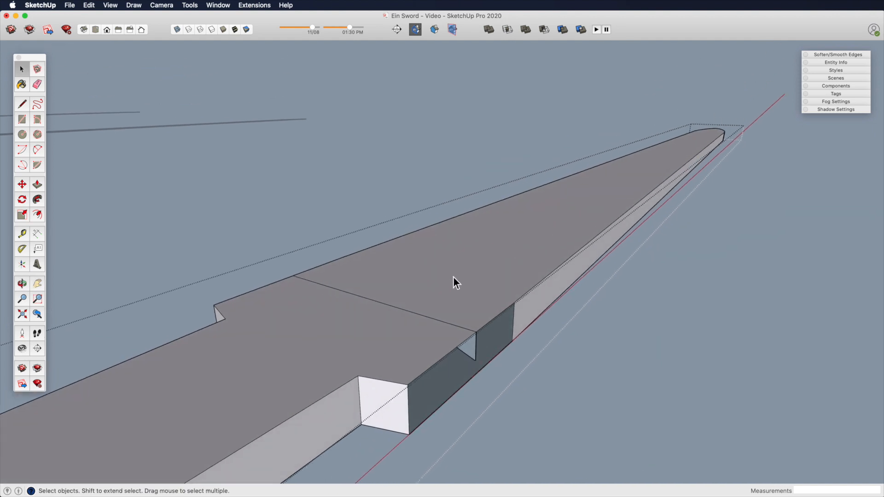
pyautogui.doubleClick(462, 269)
pyautogui.press('e')
pyautogui.click(361, 297)
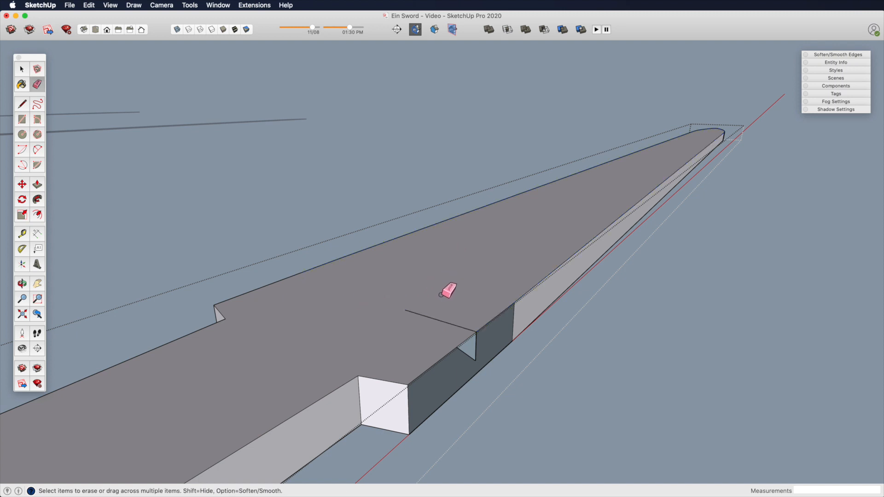
# Extend the cross line to the opposite edge again and sweep the triangular profile around the blade's perimeter with Follow Me
pyautogui.press('l')
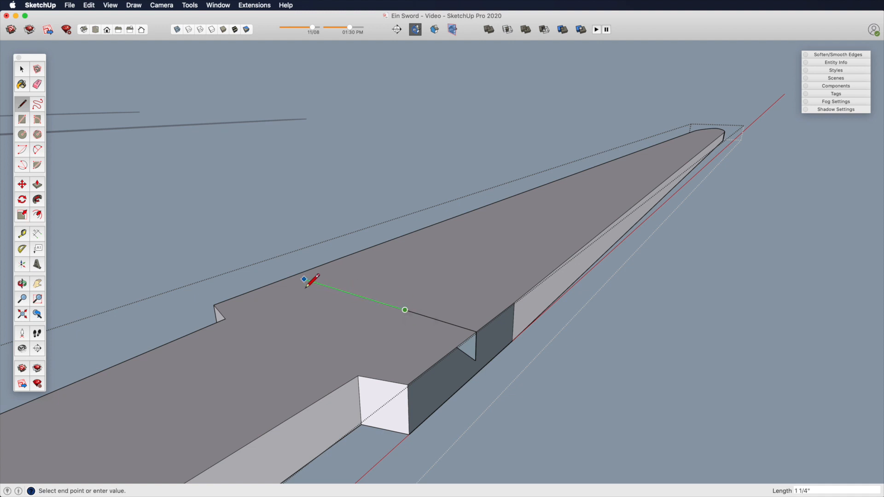
pyautogui.click(294, 276)
pyautogui.press('space')
pyautogui.click(461, 297)
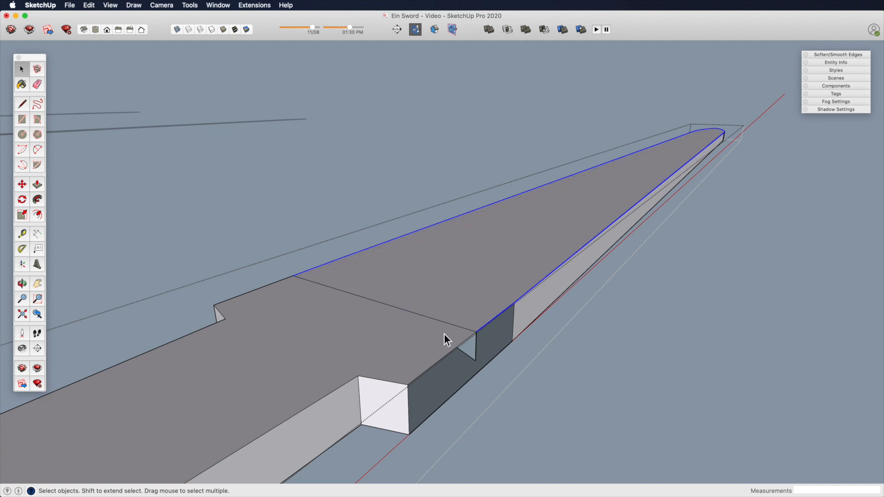
pyautogui.click(38, 201)
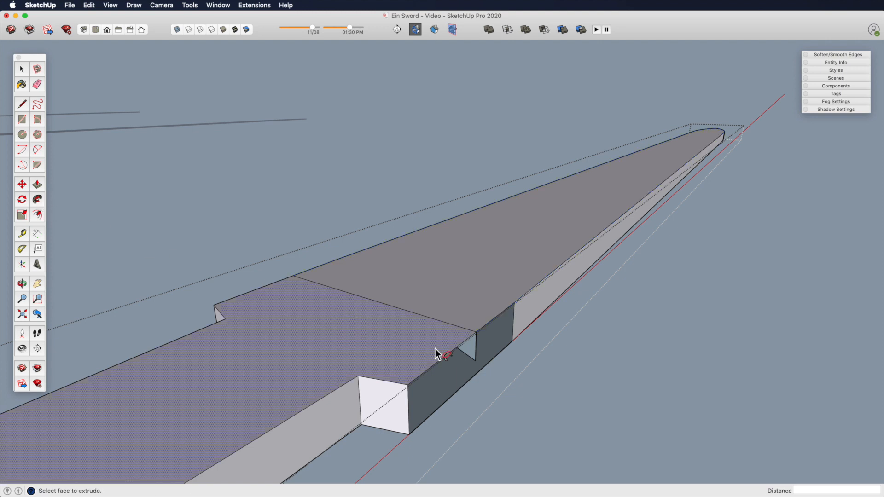
pyautogui.click(471, 354)
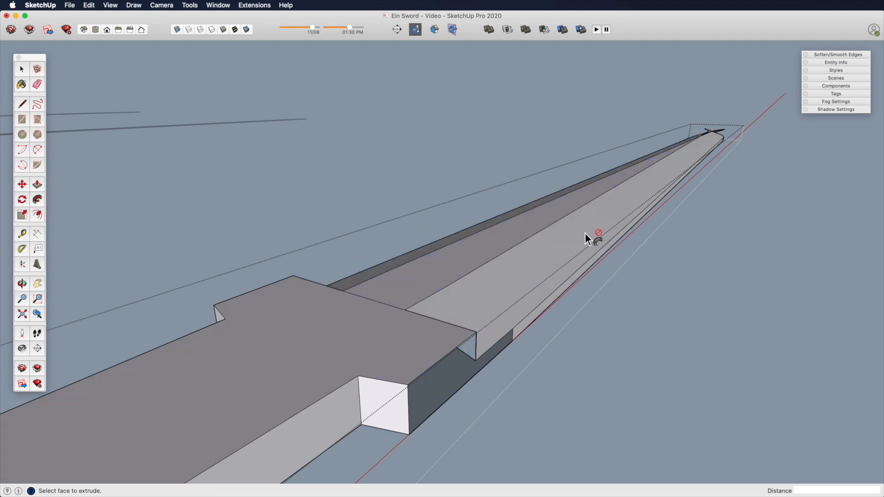
# Examine the swept bevel along the blade and the geometry overlapping at its tip
pyautogui.moveTo(569, 273); pyautogui.dragTo(491, 199, button='middle')
pyautogui.keyDown('shift'); pyautogui.moveTo(488, 263); pyautogui.dragTo(273, 397, button='middle'); pyautogui.keyUp('shift')
pyautogui.scroll(-3, 319, 389)
pyautogui.keyDown('shift'); pyautogui.moveTo(530, 329); pyautogui.dragTo(428, 286, button='middle'); pyautogui.keyUp('shift')
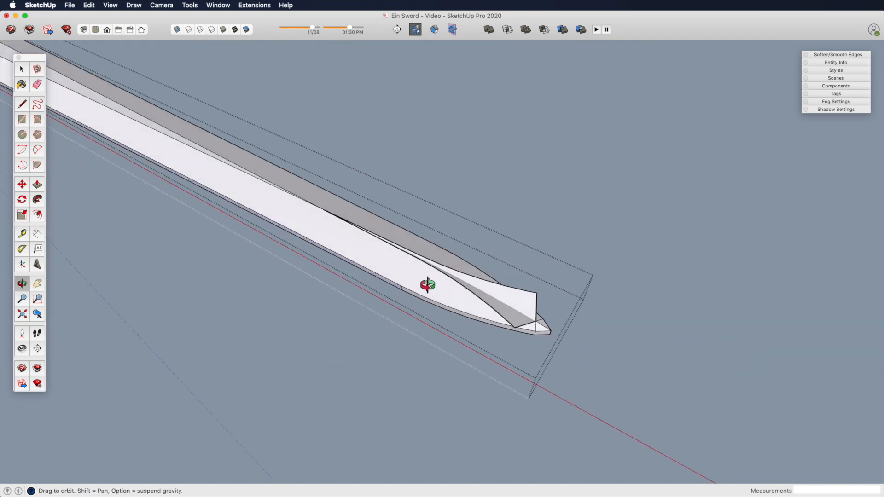
pyautogui.press('z')
pyautogui.moveTo(489, 338); pyautogui.dragTo(488, 244)
pyautogui.press('h')
pyautogui.moveTo(476, 280); pyautogui.dragTo(348, 159)
pyautogui.press('o')
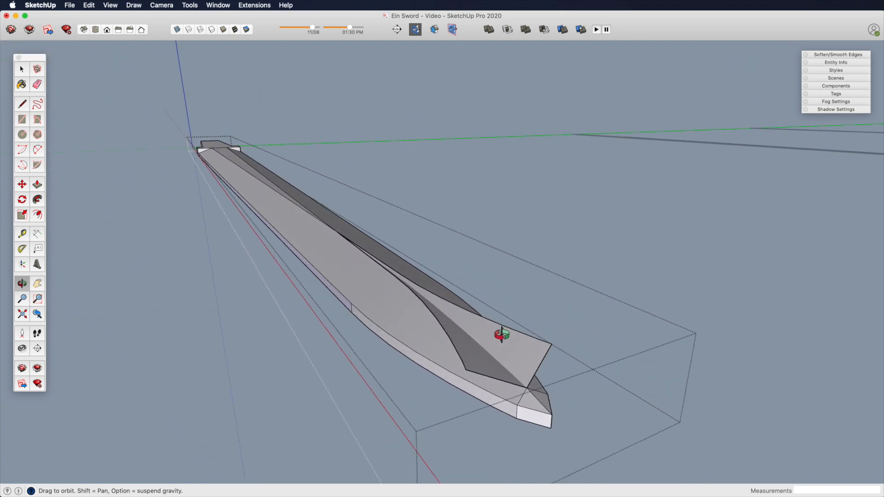
pyautogui.moveTo(456, 315); pyautogui.dragTo(497, 318)
pyautogui.press('z')
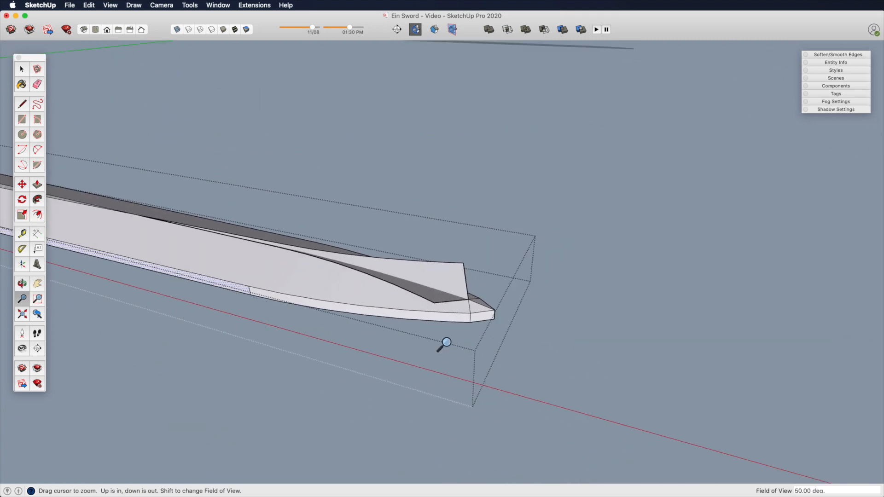
pyautogui.moveTo(444, 346); pyautogui.dragTo(449, 364)
pyautogui.press('h')
pyautogui.moveTo(470, 362); pyautogui.dragTo(622, 368)
# Select all of the blade's geometry and intersect its faces with the model
pyautogui.press('space')
pyautogui.moveTo(236, 136); pyautogui.dragTo(236, 135)
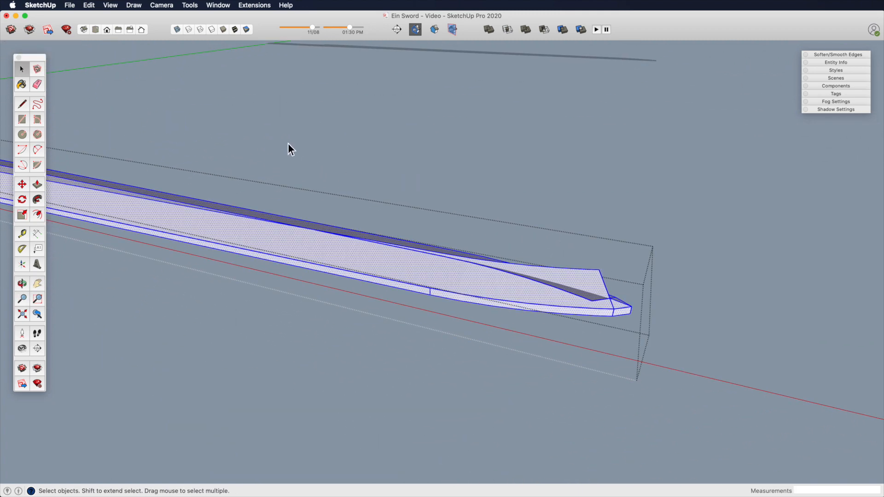
pyautogui.rightClick(564, 282)
pyautogui.moveTo(645, 357)
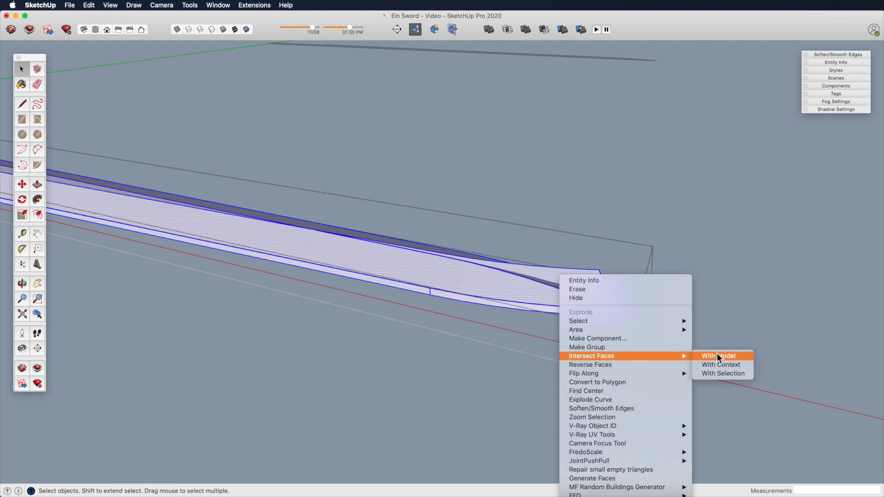
pyautogui.click(722, 354)
# Delete the two surplus faces projecting over the bevels at the blade's tip
pyautogui.press('z')
pyautogui.moveTo(571, 348); pyautogui.dragTo(570, 267)
pyautogui.press('h')
pyautogui.moveTo(571, 267); pyautogui.dragTo(497, 270)
pyautogui.moveTo(498, 271); pyautogui.dragTo(329, 308, button='middle')
pyautogui.press('space')
pyautogui.click(517, 298)
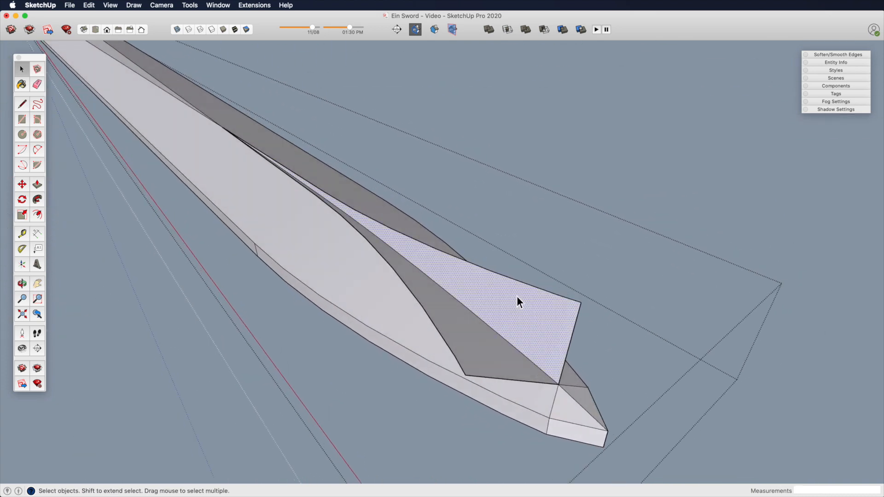
pyautogui.press('Delete')
pyautogui.click(485, 341)
pyautogui.press('Delete')
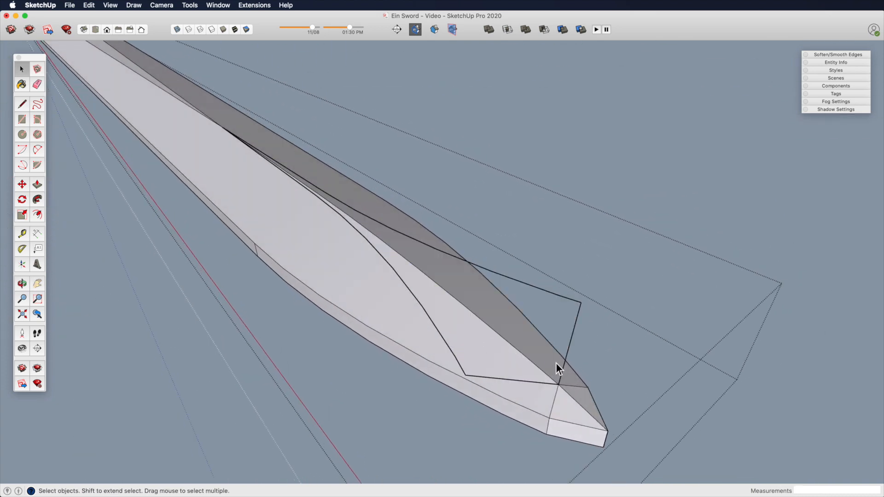
# Erase the short leftover edges projecting on both sides of the blade's tip
pyautogui.press('e')
pyautogui.moveTo(574, 380); pyautogui.dragTo(547, 383)
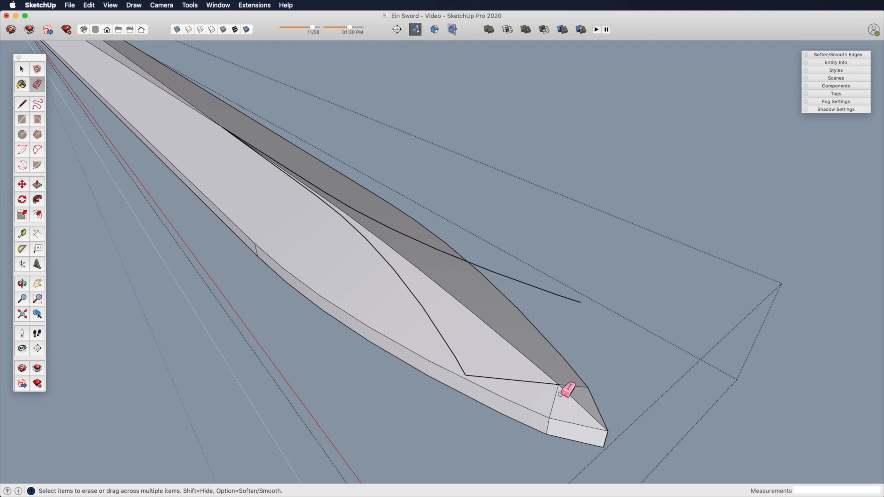
pyautogui.click(510, 375)
# Remove the remaining leftover edges near the central ridge, including the two curves crossing the blade's tip
pyautogui.keyDown('shift'); pyautogui.moveTo(377, 256); pyautogui.dragTo(783, 286, button='middle'); pyautogui.keyUp('shift')
pyautogui.scroll(3, 631, 232)
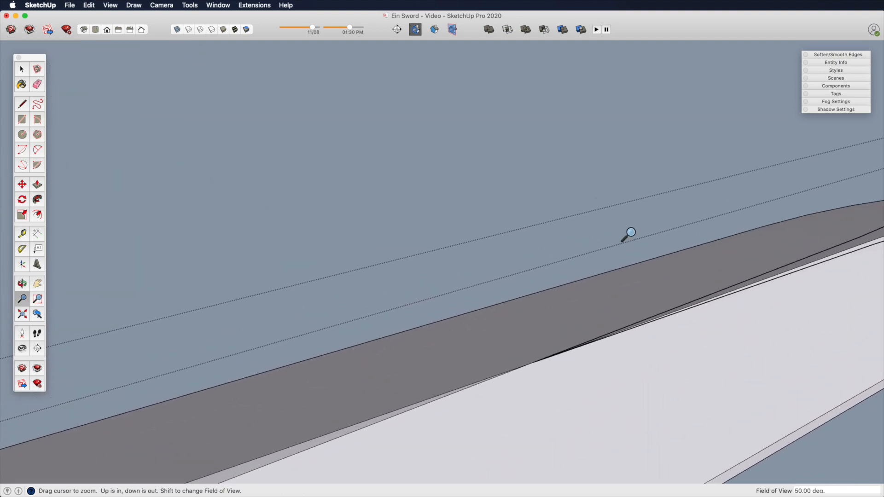
pyautogui.click(625, 329)
pyautogui.keyDown('shift'); pyautogui.moveTo(625, 342); pyautogui.dragTo(689, 342, button='middle'); pyautogui.keyUp('shift')
pyautogui.scroll(3, 543, 350)
pyautogui.click(545, 239)
pyautogui.press('space')
pyautogui.scroll(-6, 515, 306)
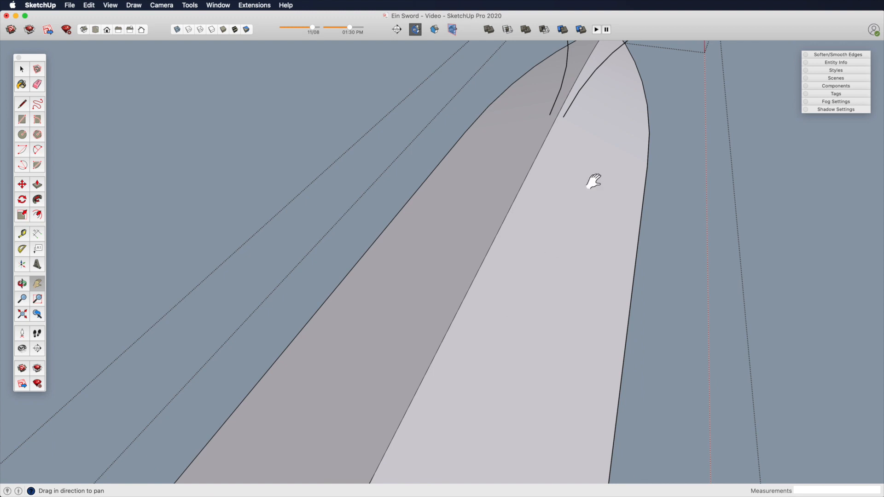
pyautogui.click(548, 218)
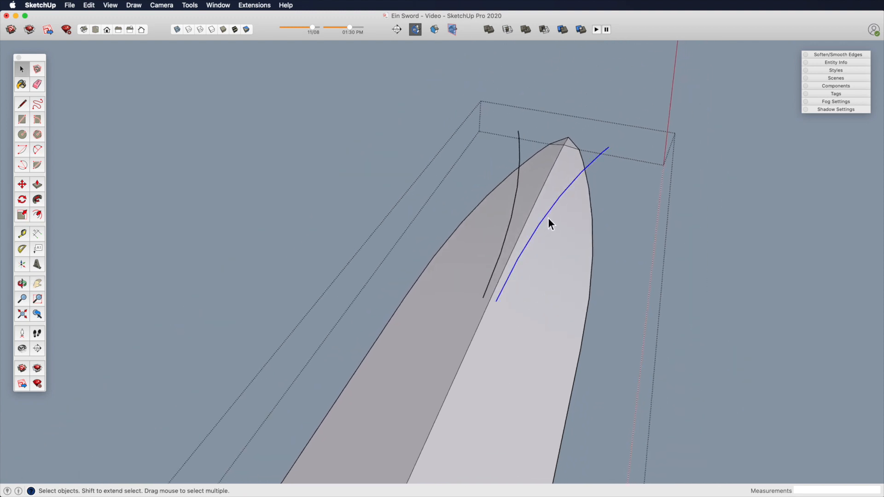
pyautogui.press('Delete')
pyautogui.press('Delete')
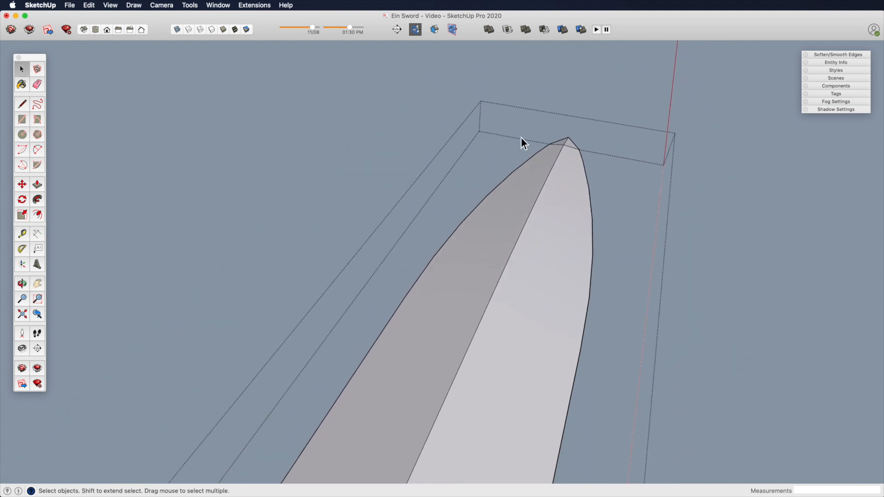
# Exit the blade group and convert it into a component with the default settings
pyautogui.scroll(-5, 430, 358)
pyautogui.keyDown('shift'); pyautogui.moveTo(526, 262); pyautogui.dragTo(482, 167, button='middle'); pyautogui.keyUp('shift')
pyautogui.scroll(-3, 379, 291)
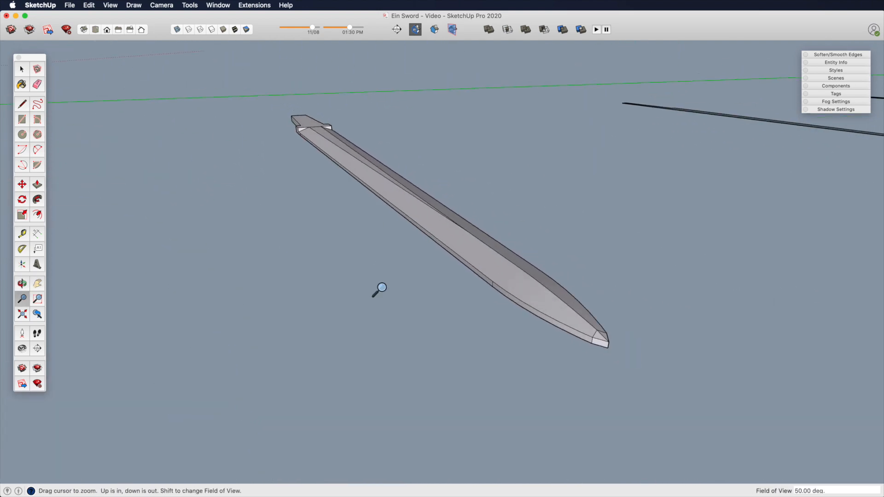
pyautogui.click(381, 195)
pyautogui.moveTo(381, 195); pyautogui.dragTo(376, 161, button='middle')
pyautogui.rightClick(366, 169)
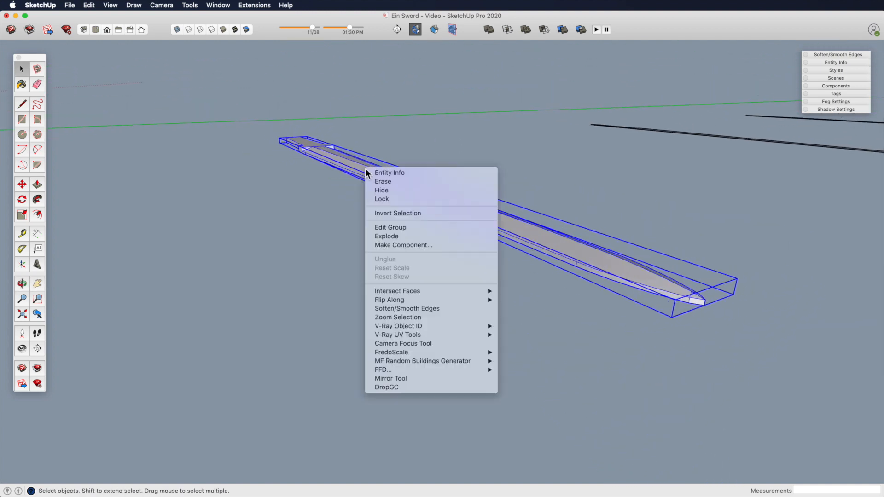
pyautogui.click(416, 245)
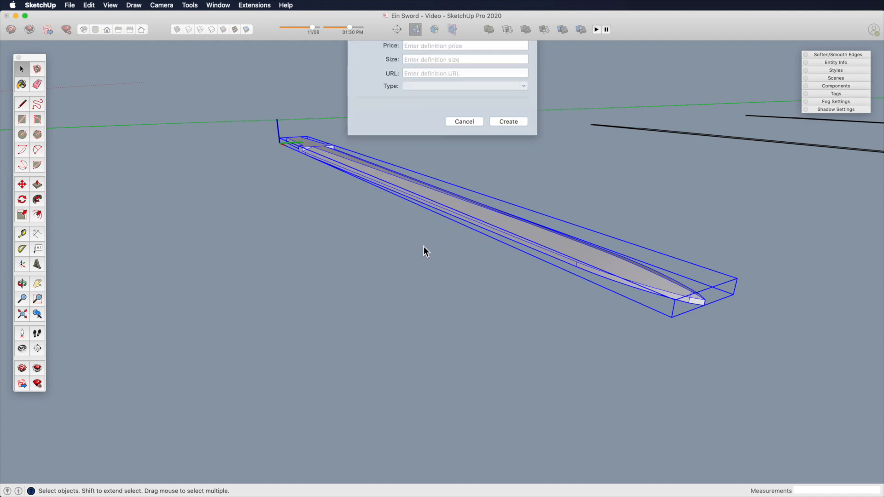
pyautogui.press('Return')
# Copy the blade component straight below the original
pyautogui.press('m')
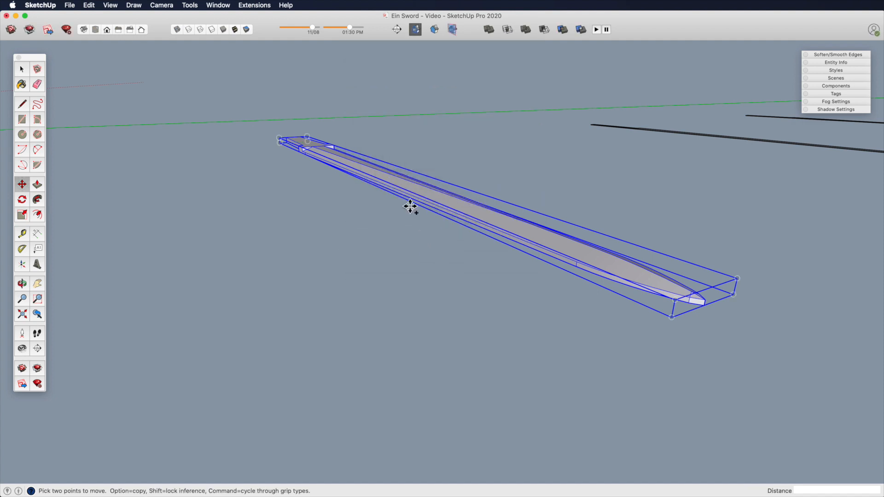
pyautogui.click(413, 205)
pyautogui.press('alt')
pyautogui.click(409, 271)
# Mirror the copied blade vertically by scaling it by -1 along the blue axis
pyautogui.press('s')
pyautogui.moveTo(386, 225); pyautogui.dragTo(392, 337)
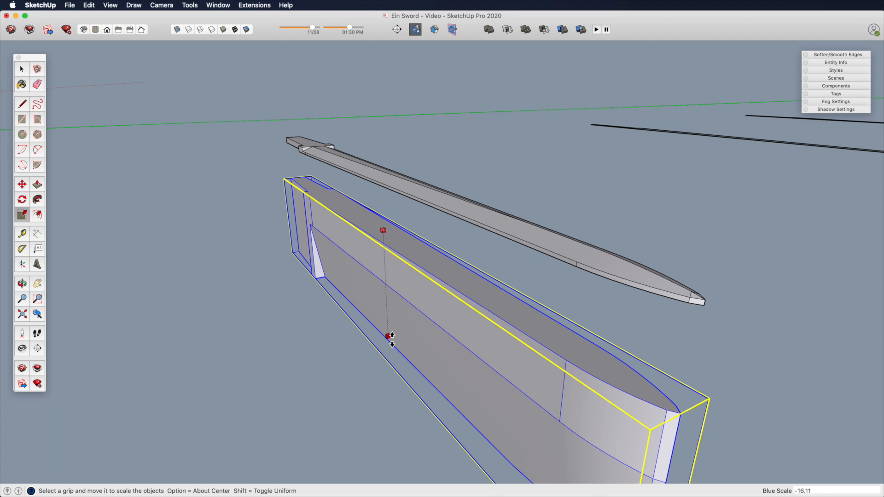
pyautogui.write('-1')
pyautogui.press('Return')
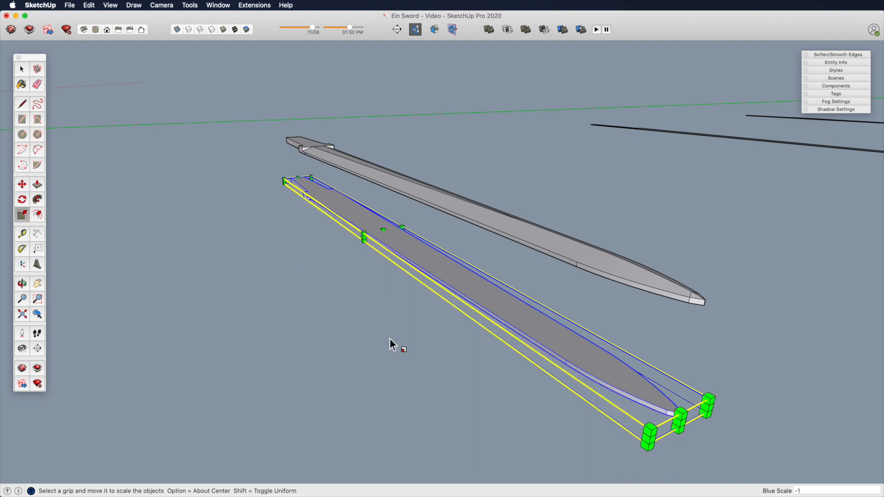
# Move the mirrored copy up against the underside of the original blade
pyautogui.press('m')
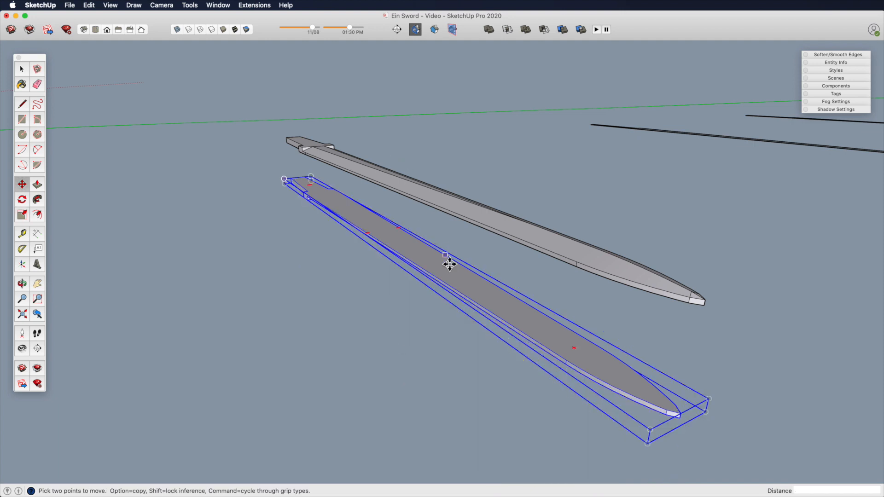
pyautogui.click(454, 291)
pyautogui.click(458, 221)
pyautogui.press('space')
pyautogui.click(420, 246)
pyautogui.keyDown('shift'); pyautogui.moveTo(418, 246); pyautogui.dragTo(494, 355, button='middle'); pyautogui.keyUp('shift')
pyautogui.scroll(-3, 436, 290)
pyautogui.moveTo(436, 290); pyautogui.dragTo(379, 278, button='middle')
pyautogui.keyDown('shift'); pyautogui.moveTo(338, 272); pyautogui.dragTo(382, 228); pyautogui.keyUp('shift')
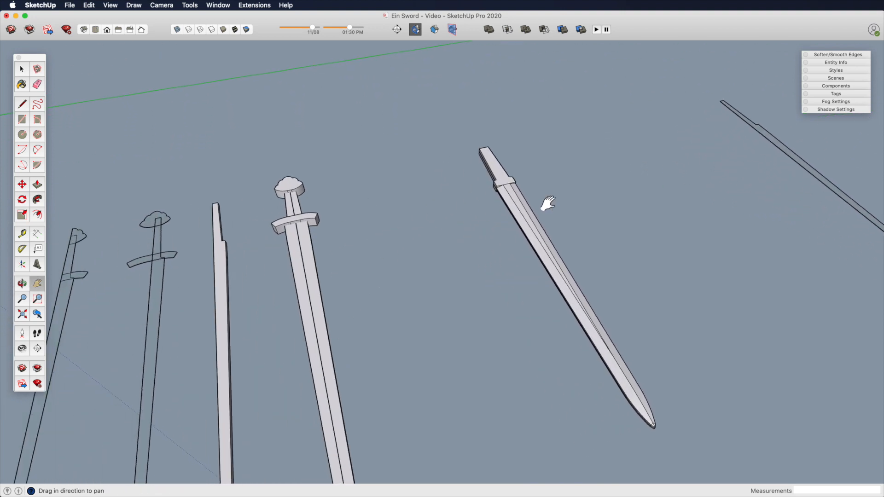
# Copy the crossguard and pommel from the neighbouring sword onto the hilt of the new bevelled blade
pyautogui.press('space')
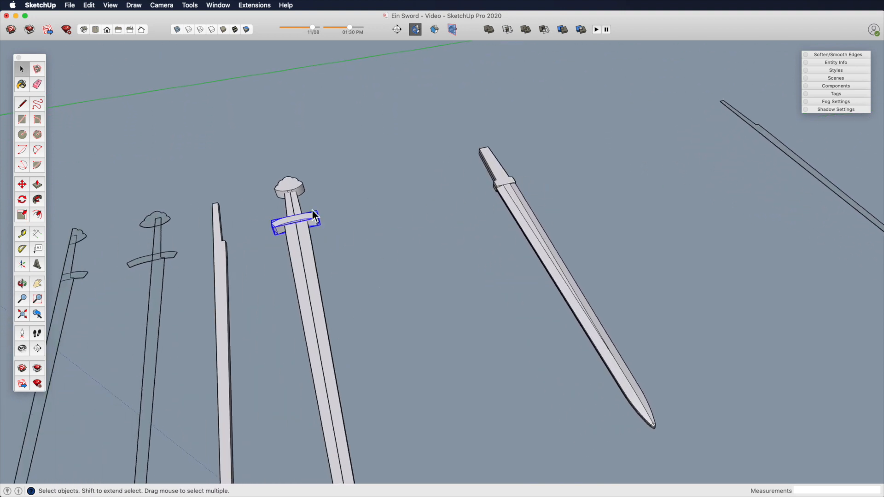
pyautogui.press('m')
pyautogui.press('alt')
pyautogui.click(293, 205)
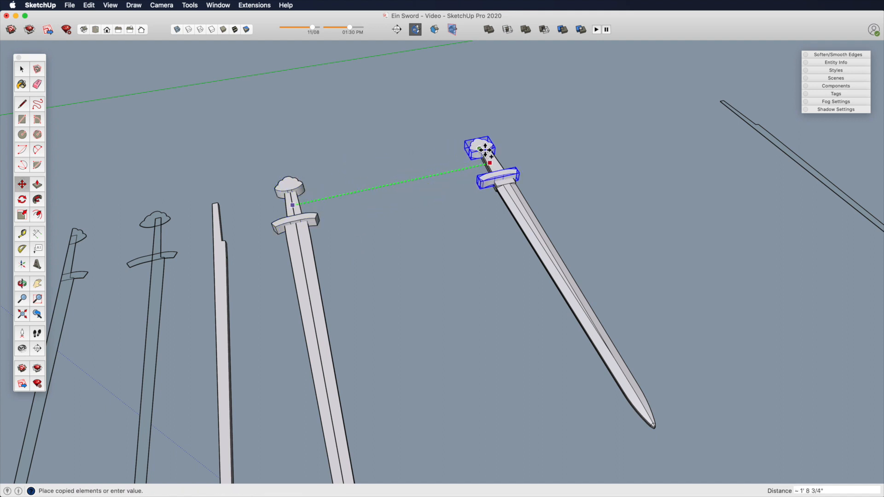
pyautogui.click(511, 188)
# Move the copied crossguard and pommel sideways so they are centred across the blade's width
pyautogui.press('z')
pyautogui.moveTo(515, 195); pyautogui.dragTo(424, 144)
pyautogui.press('h')
pyautogui.press('z')
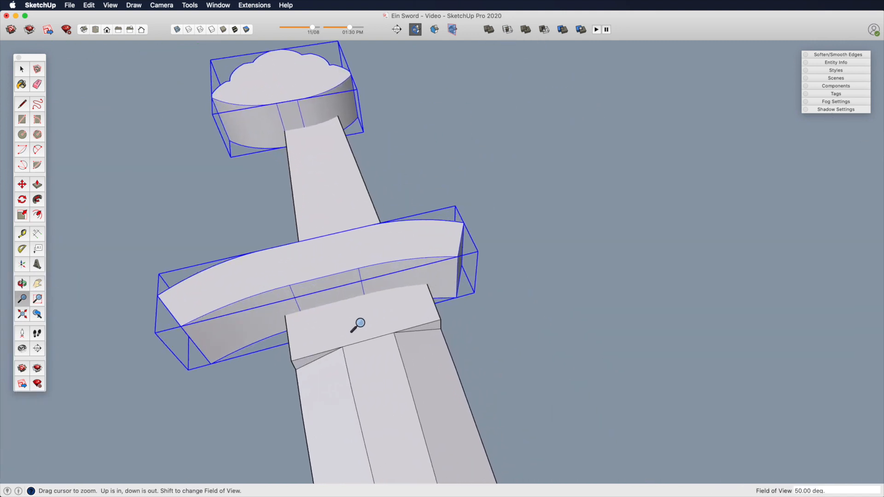
pyautogui.press('m')
pyautogui.click(326, 279)
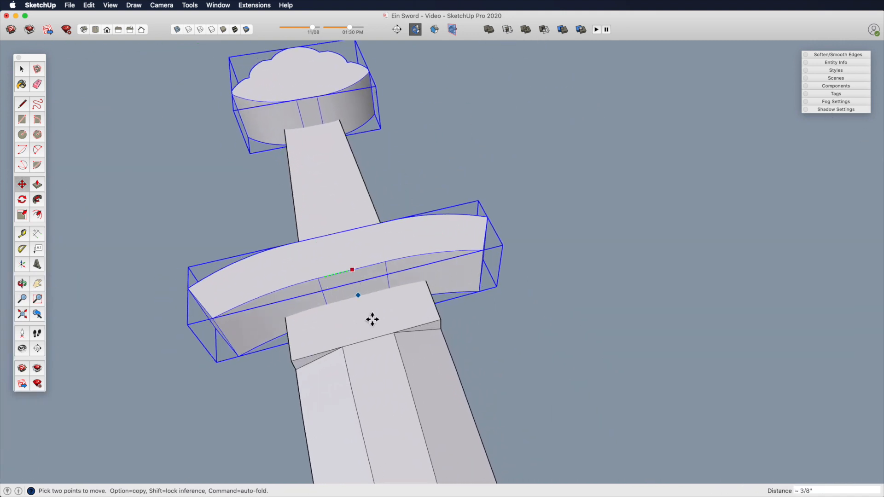
pyautogui.click(373, 343)
# Move the crossguard and pommel vertically to centre them on the blade's thickness and clear the selection
pyautogui.press('h')
pyautogui.moveTo(364, 346); pyautogui.dragTo(400, 364)
pyautogui.moveTo(401, 363); pyautogui.dragTo(426, 192, button='middle')
pyautogui.click(389, 202)
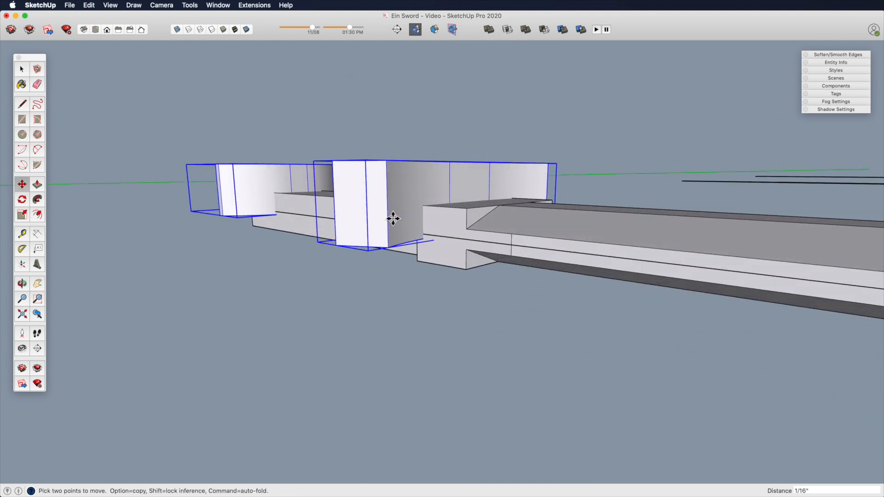
pyautogui.click(517, 249)
pyautogui.moveTo(420, 249); pyautogui.dragTo(385, 355, button='middle')
pyautogui.scroll(-4, 393, 267)
pyautogui.press('super+shift+a')
# Copy the flat half-blade component 1' 4 5/16" towards the finished bevelled sword
pyautogui.keyDown('shift'); pyautogui.moveTo(460, 257); pyautogui.dragTo(642, 194, button='middle'); pyautogui.keyUp('shift')
pyautogui.scroll(-4, 472, 304)
pyautogui.keyDown('shift'); pyautogui.moveTo(472, 304); pyautogui.dragTo(509, 259, button='middle'); pyautogui.keyUp('shift')
pyautogui.moveTo(509, 259); pyautogui.dragTo(542, 318, button='middle')
pyautogui.scroll(-3, 464, 301)
pyautogui.keyDown('shift'); pyautogui.moveTo(526, 134); pyautogui.dragTo(495, 231, button='middle'); pyautogui.keyUp('shift')
pyautogui.scroll(-3, 460, 234)
pyautogui.keyDown('shift'); pyautogui.moveTo(433, 294); pyautogui.dragTo(582, 327, button='middle'); pyautogui.keyUp('shift')
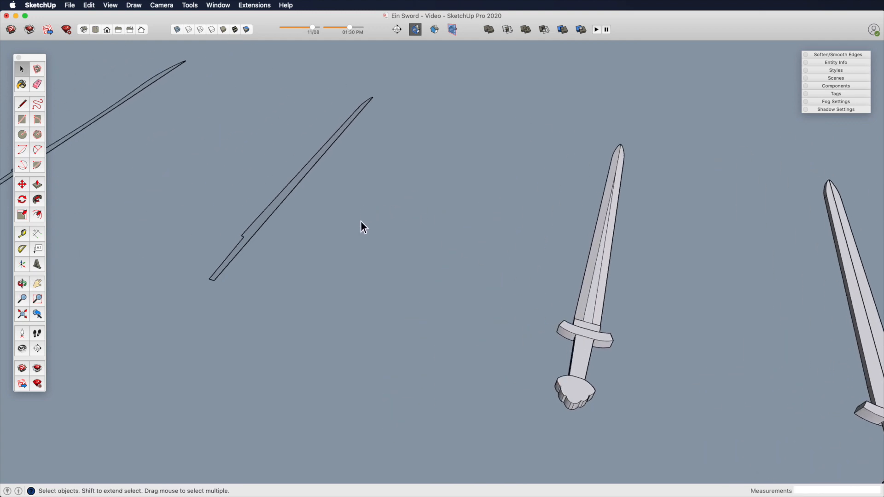
pyautogui.click(271, 211)
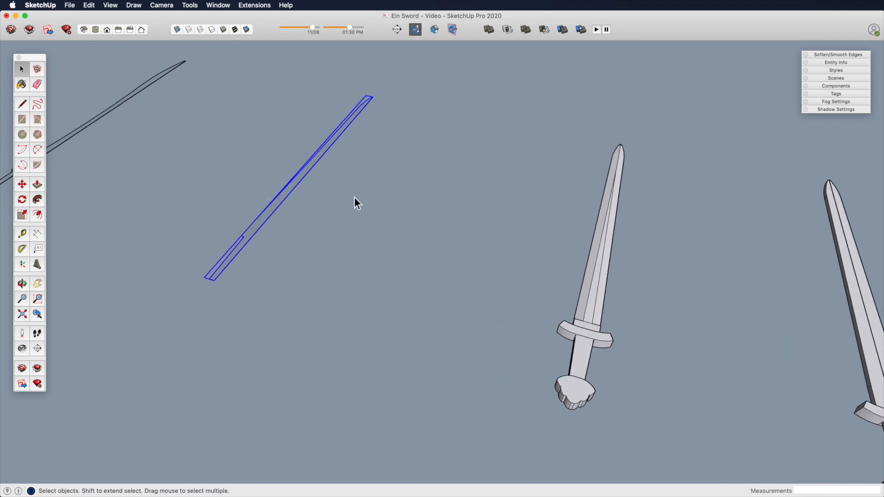
pyautogui.press('m')
pyautogui.press('space')
pyautogui.press('m')
pyautogui.press('alt')
pyautogui.click(286, 221)
pyautogui.click(441, 257)
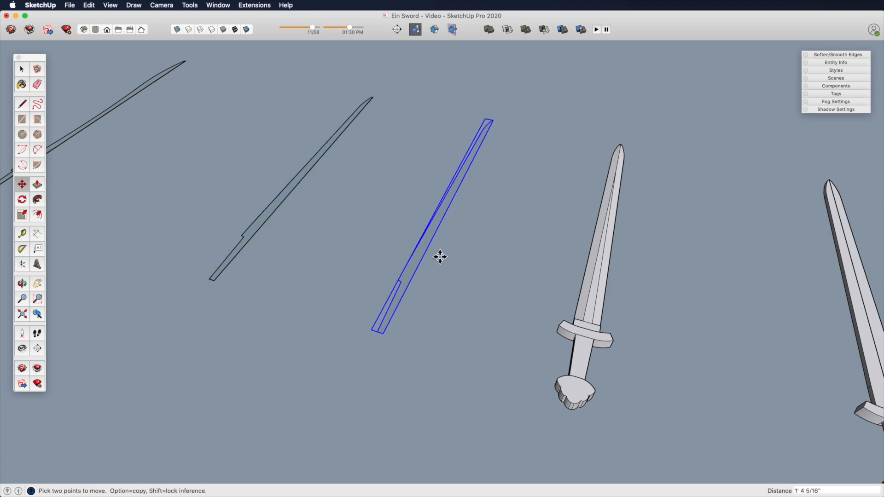
# Make the copied half-blade component unique
pyautogui.press('space')
pyautogui.rightClick(429, 240)
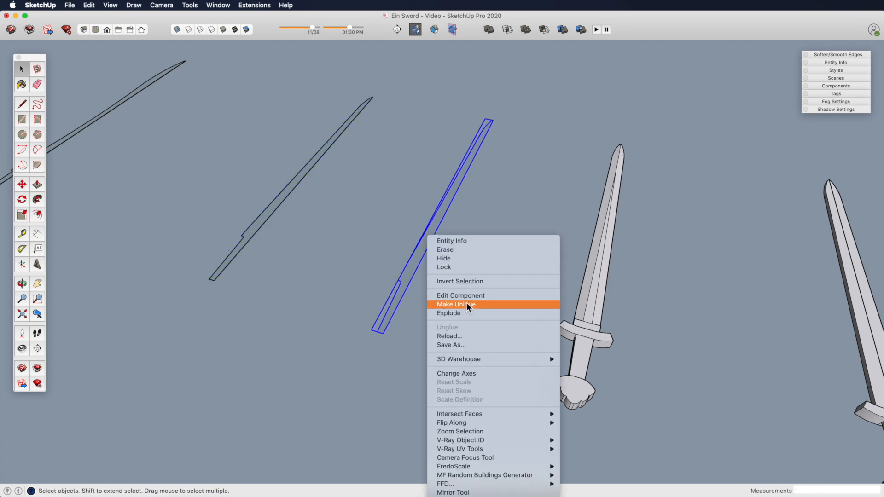
pyautogui.moveTo(441, 255); pyautogui.dragTo(388, 217, button='middle')
pyautogui.scroll(2, 392, 209)
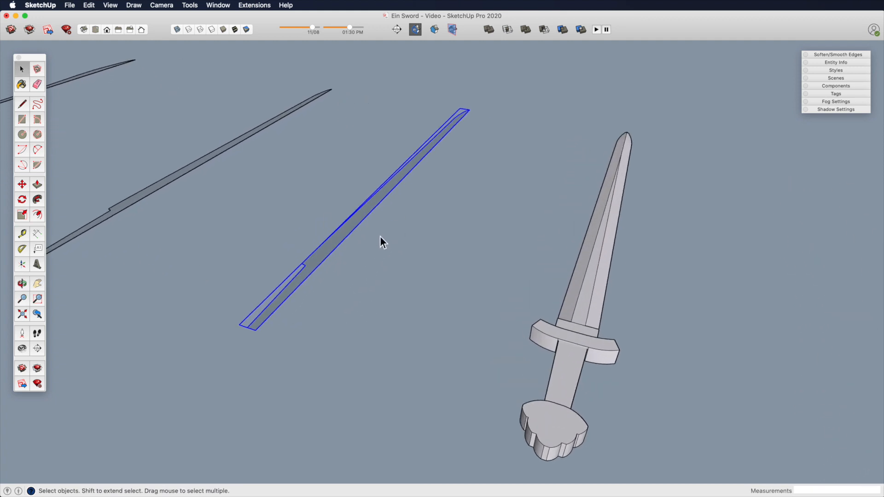
# Copy the unique half-blade beside itself and mirror the copy across its width along the green axis
pyautogui.press('m')
pyautogui.keyDown('alt'); pyautogui.moveTo(380, 235); pyautogui.dragTo(426, 258); pyautogui.keyUp('alt')
pyautogui.press('s')
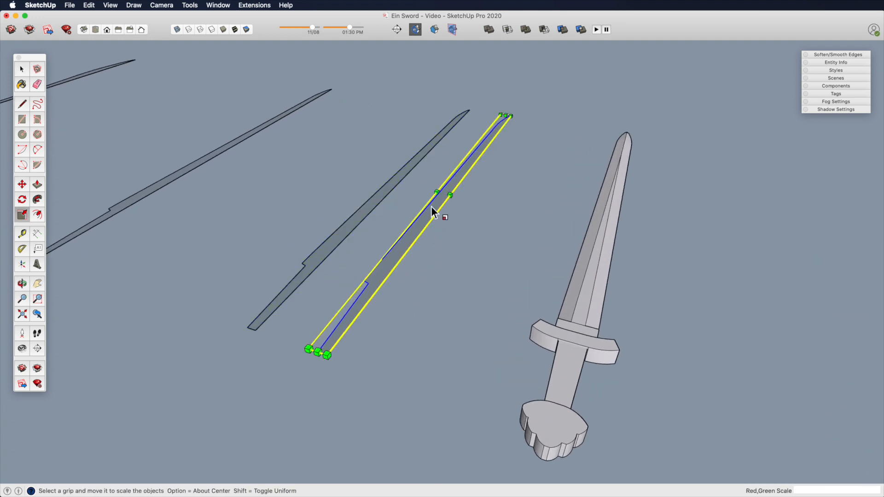
pyautogui.moveTo(437, 193); pyautogui.dragTo(507, 224)
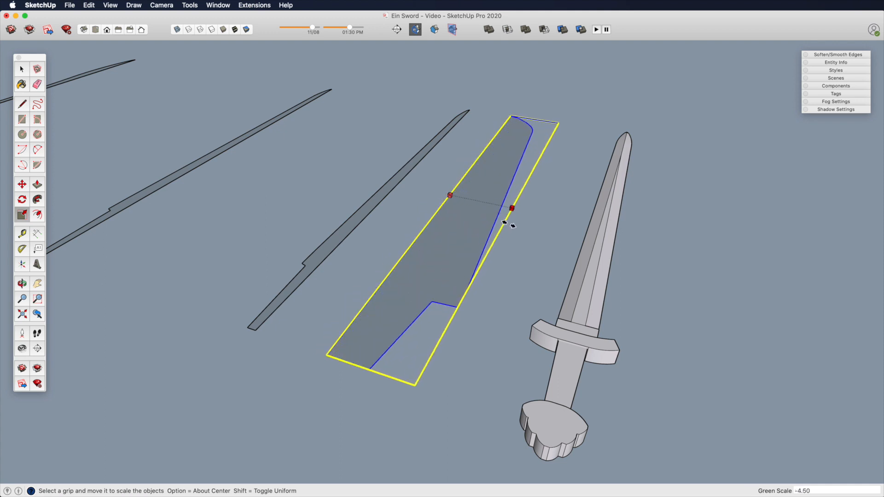
pyautogui.press('Return')
# Move the mirrored half-blade against the unique half so both share the centre line
pyautogui.press('m')
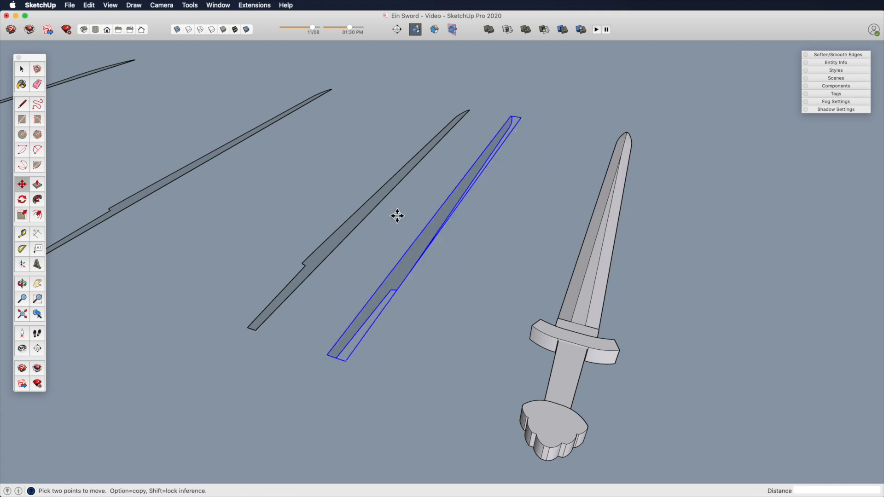
pyautogui.click(334, 356)
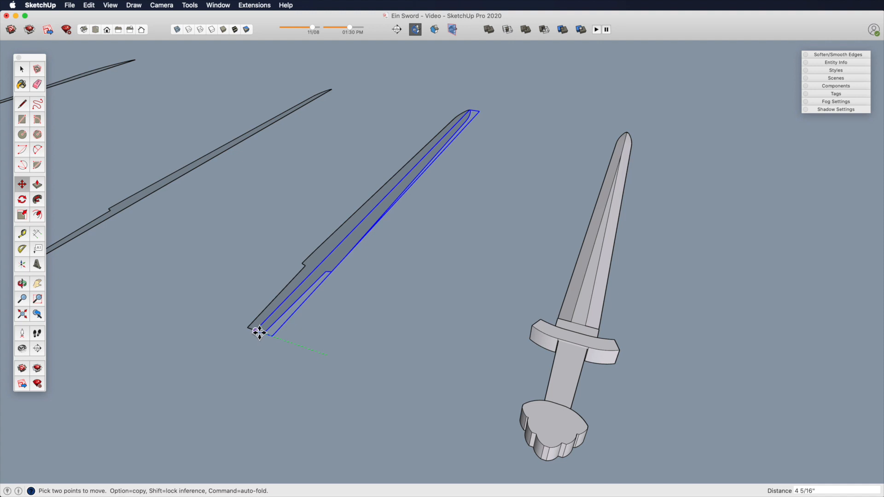
pyautogui.moveTo(340, 290); pyautogui.dragTo(409, 249, button='middle')
# Open the mirrored half-blade component for editing
pyautogui.press('space')
pyautogui.press('z')
pyautogui.moveTo(474, 274); pyautogui.dragTo(472, 318)
pyautogui.moveTo(472, 317); pyautogui.dragTo(453, 257, button='middle')
pyautogui.press('space')
pyautogui.press('z')
pyautogui.moveTo(475, 232); pyautogui.dragTo(484, 170)
pyautogui.press('space')
pyautogui.doubleClick(478, 184)
# Extrude the half-blade face upward by 3/8"
pyautogui.moveTo(478, 184); pyautogui.dragTo(484, 319, button='middle')
pyautogui.press('z')
pyautogui.moveTo(486, 320); pyautogui.dragTo(479, 152)
pyautogui.press('space')
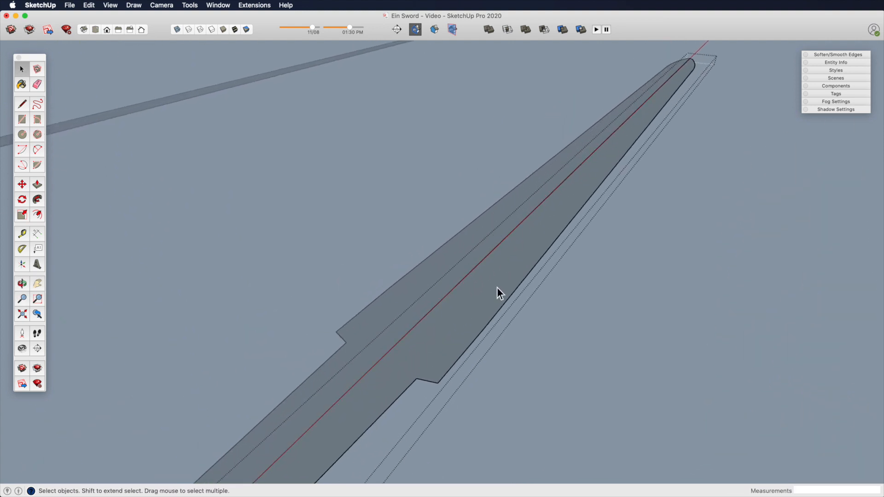
pyautogui.moveTo(496, 294); pyautogui.dragTo(495, 292, button='middle')
pyautogui.press('p')
pyautogui.moveTo(494, 300); pyautogui.dragTo(494, 283)
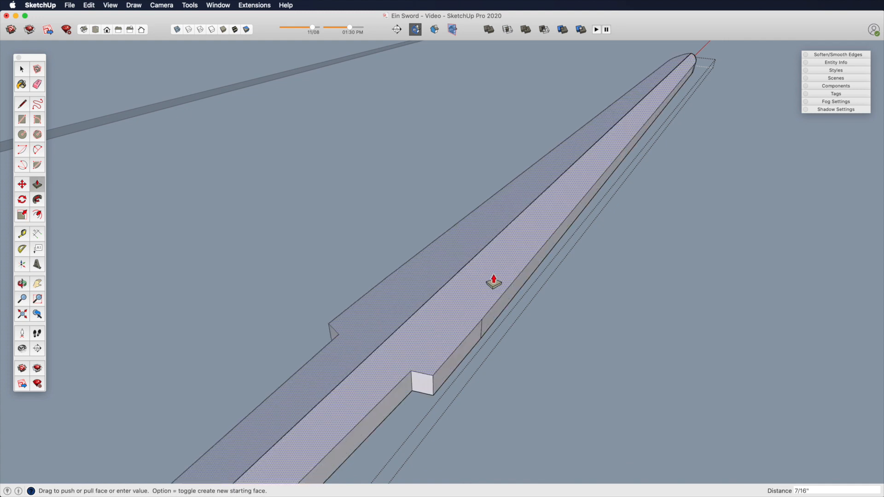
pyautogui.write('3/8')
pyautogui.press('Return')
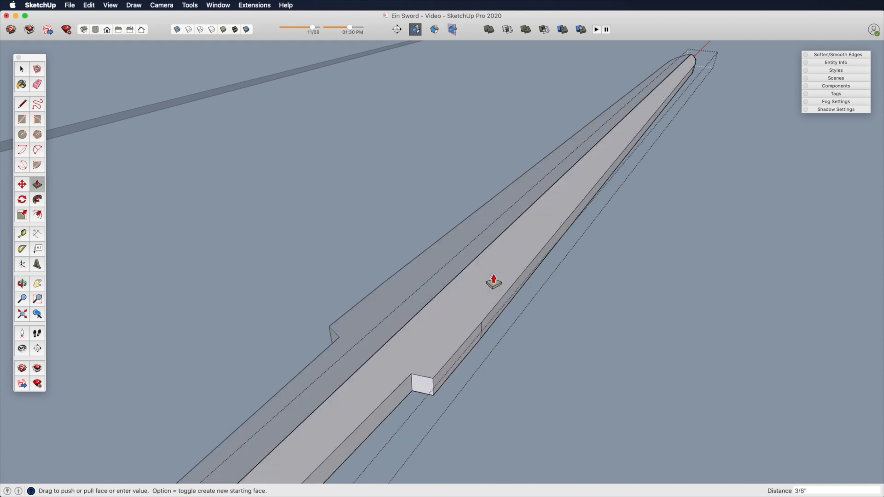
# Draw a triangular bevel profile on the half-blade's outer side near the shoulder, starting along its top face
pyautogui.press('h')
pyautogui.press('o')
pyautogui.moveTo(482, 279); pyautogui.dragTo(489, 221)
pyautogui.press('z')
pyautogui.moveTo(497, 299); pyautogui.dragTo(502, 239)
pyautogui.press('h')
pyautogui.moveTo(505, 277); pyautogui.dragTo(498, 239)
pyautogui.press('o')
pyautogui.press('l')
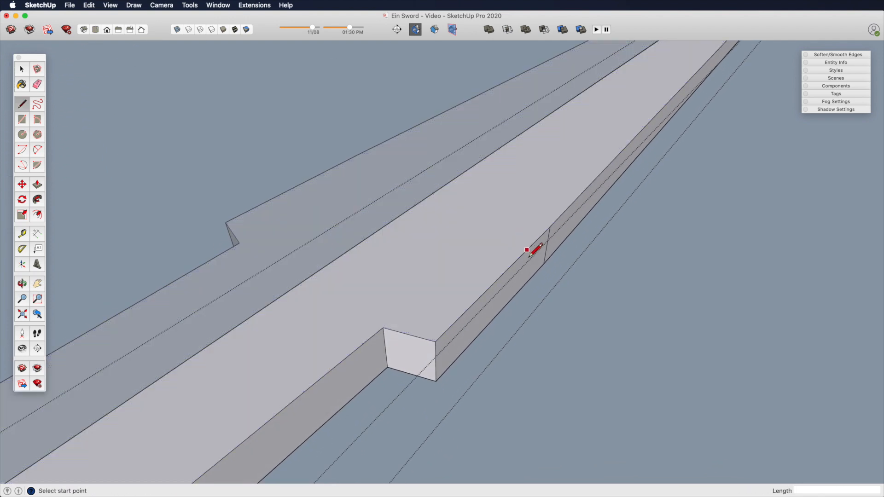
pyautogui.click(521, 256)
pyautogui.click(438, 221)
pyautogui.click(521, 256)
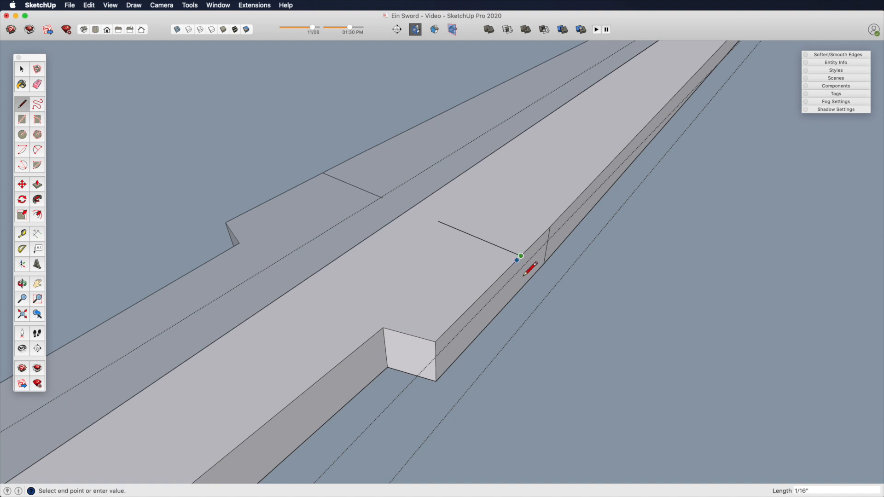
pyautogui.press('Escape')
# Delete the half-blade's top face to expose the triangular profile inside
pyautogui.press('space')
pyautogui.click(481, 264)
pyautogui.press('Delete')
pyautogui.moveTo(480, 260); pyautogui.dragTo(691, 216, button='middle')
pyautogui.scroll(10, 499, 228)
pyautogui.keyDown('shift'); pyautogui.moveTo(462, 249); pyautogui.dragTo(543, 212, button='middle'); pyautogui.keyUp('shift')
# Draw a two-point arc between the ends of the triangle's sloping edge with a 1/16" bulge into the triangle
pyautogui.press('a')
pyautogui.click(597, 320)
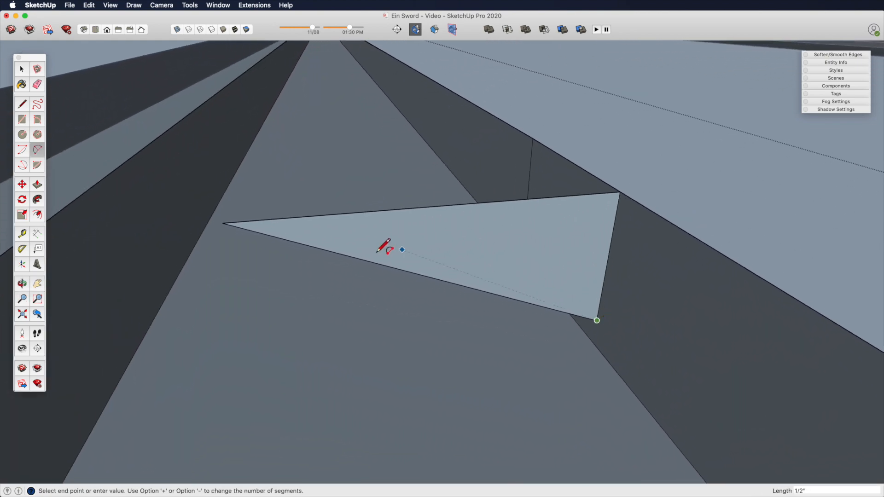
pyautogui.click(225, 225)
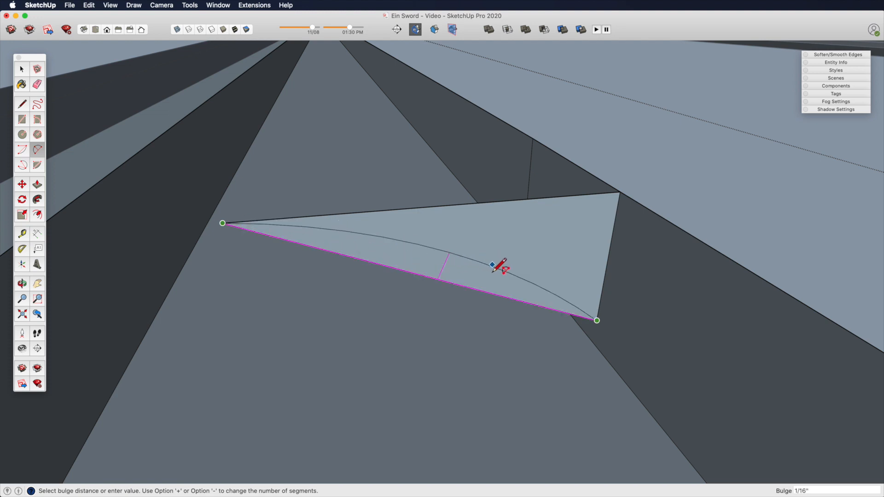
pyautogui.click(501, 277)
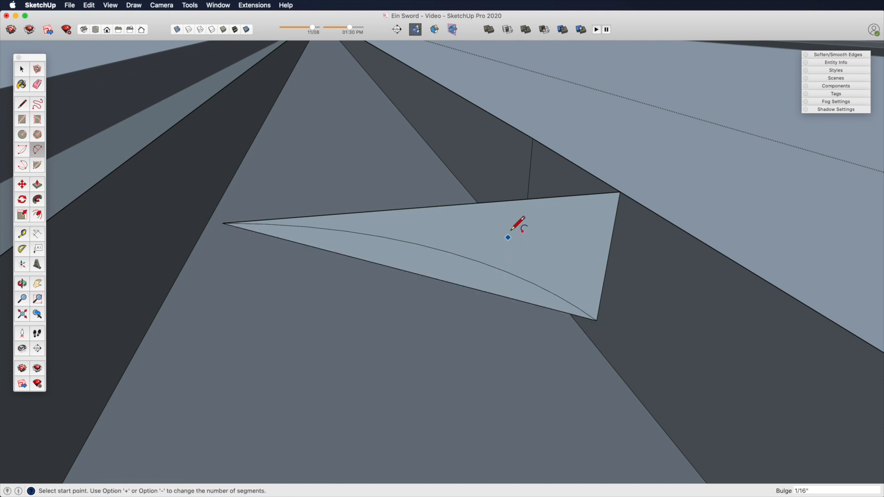
# Set the arc on the triangular profile to 6 segments
pyautogui.press('space')
pyautogui.click(493, 269)
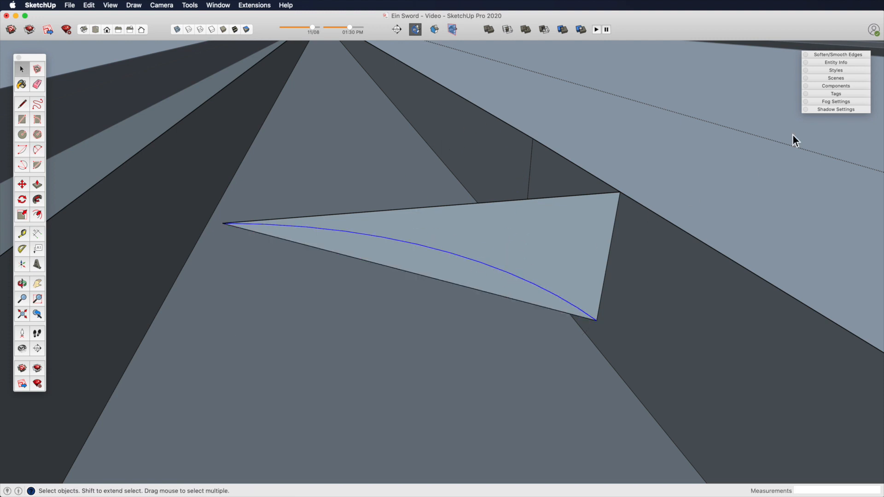
pyautogui.click(834, 64)
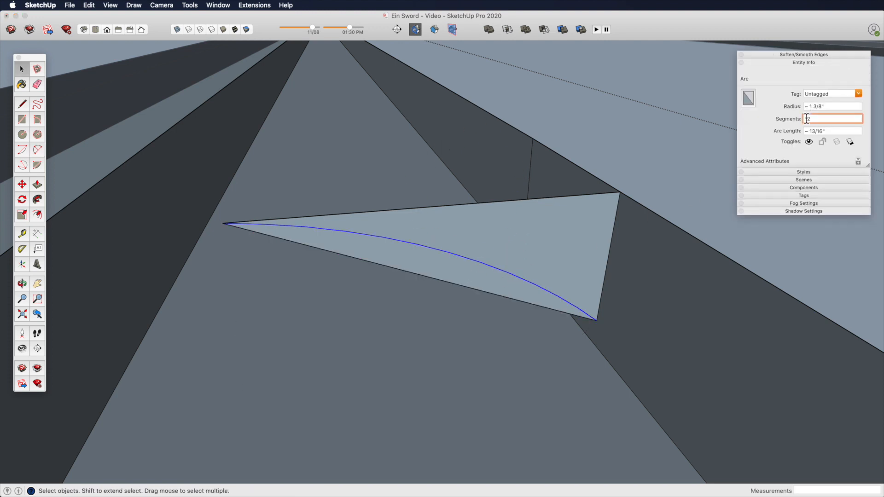
pyautogui.write('6')
pyautogui.press('Return')
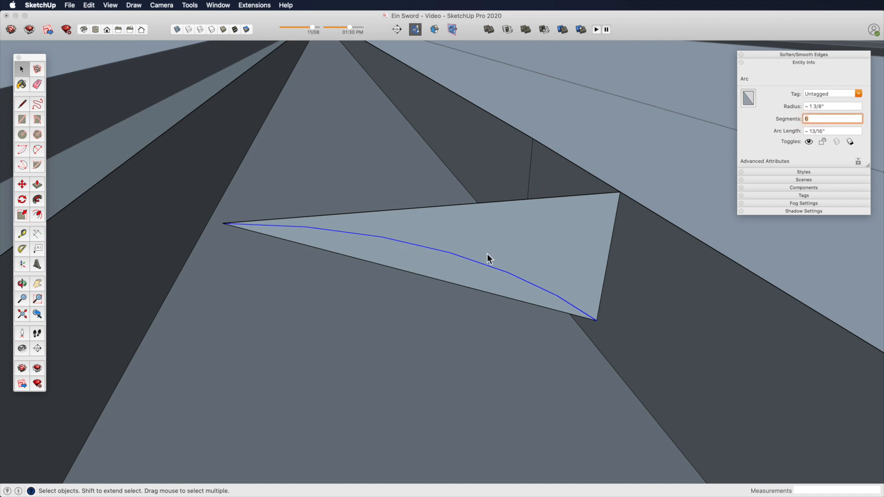
pyautogui.write('z')
pyautogui.press('Return')
pyautogui.click(658, 214)
pyautogui.press('o')
pyautogui.moveTo(529, 239); pyautogui.dragTo(407, 228)
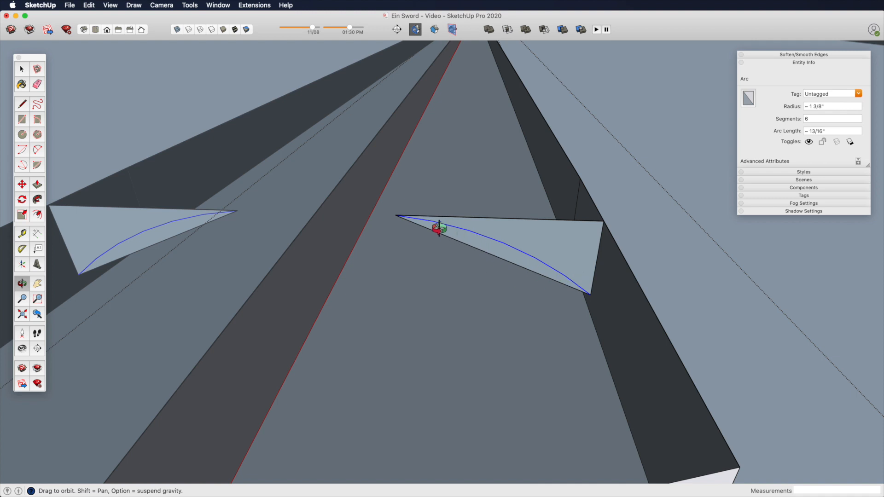
pyautogui.press('a')
pyautogui.click(396, 215)
pyautogui.click(591, 294)
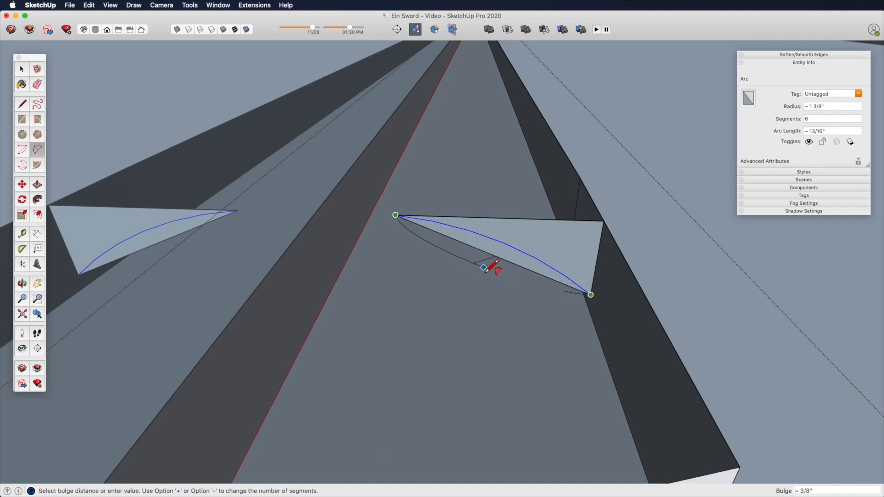
pyautogui.press('space')
# Delete the arc from the triangular profile
pyautogui.moveTo(523, 257)
pyautogui.mouseDown(button='middle')
pyautogui.moveTo(497, 296)
pyautogui.moveTo(533, 265)
pyautogui.mouseUp(button='middle')
pyautogui.press('space')
pyautogui.press('Delete')
# Try to draw an arc with a 1/32 bulge from the triangle's top edge to its vertical edge
pyautogui.press('z')
pyautogui.press('a')
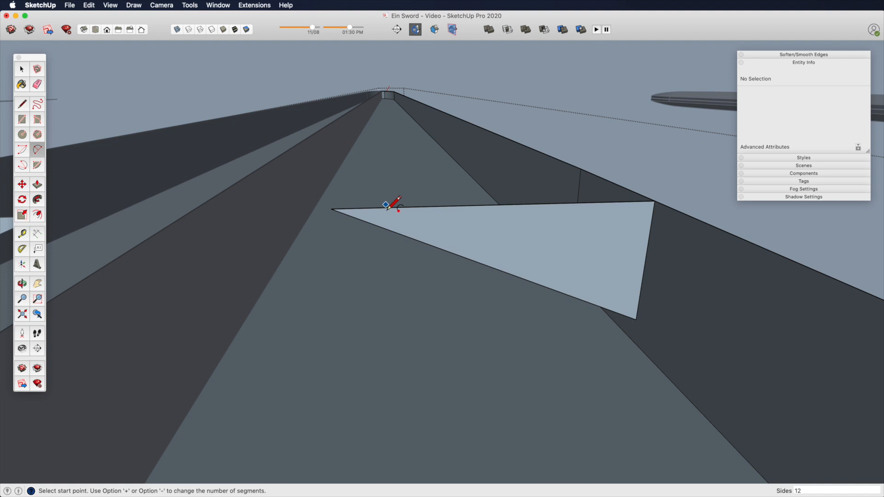
pyautogui.click(364, 208)
pyautogui.click(643, 285)
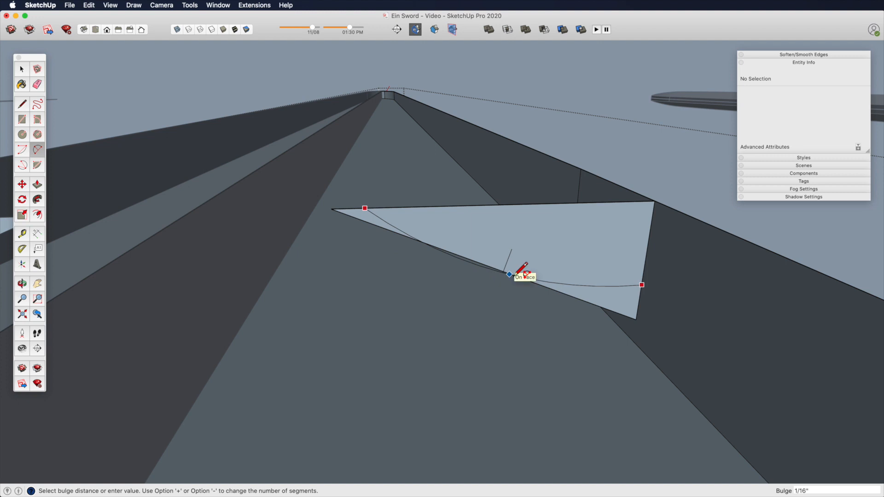
pyautogui.write('32')
pyautogui.press('Return')
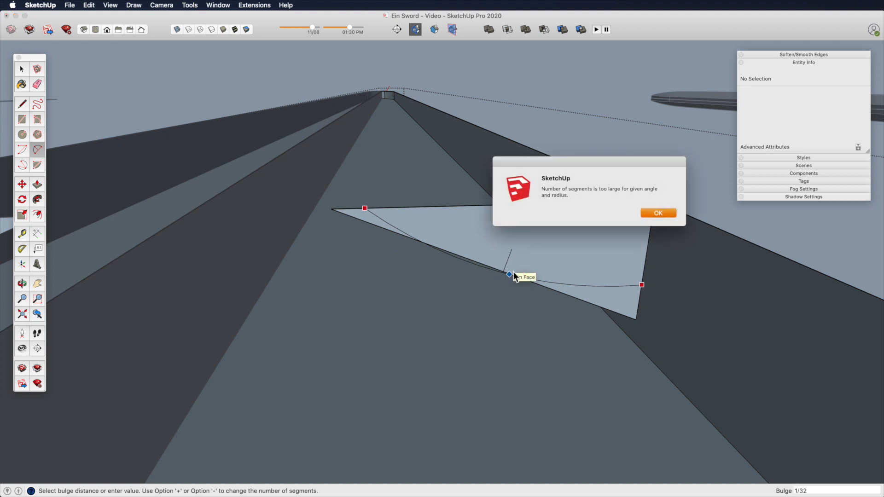
pyautogui.press('Return')
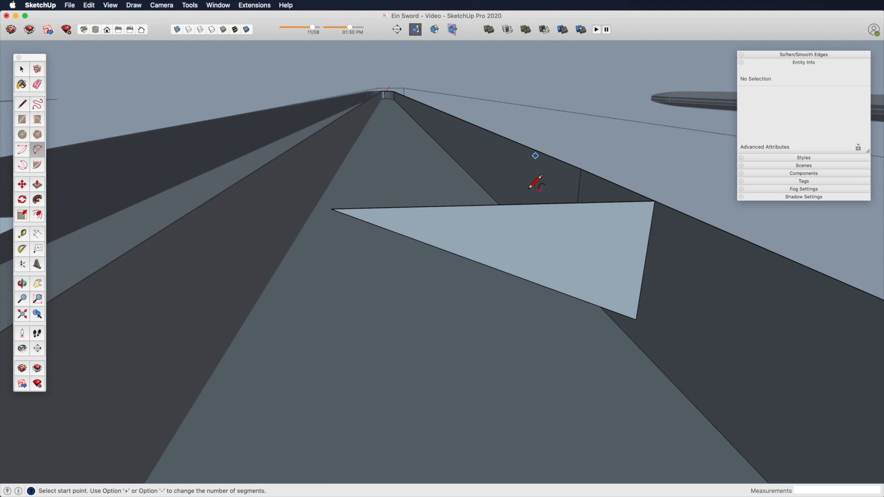
# Move the triangle's pointed inner corner about 1/8" further towards the blade's centre line
pyautogui.scroll(-5, 490, 231)
pyautogui.moveTo(507, 279)
pyautogui.mouseDown(button='middle')
pyautogui.moveTo(513, 326)
pyautogui.moveTo(502, 292)
pyautogui.mouseUp(button='middle')
pyautogui.press('space')
pyautogui.press('m')
pyautogui.click(386, 260)
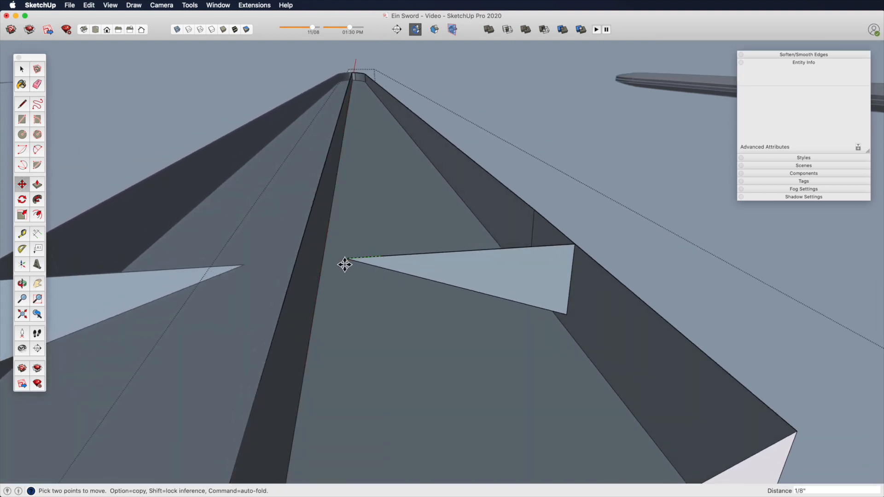
pyautogui.click(337, 263)
# Draw a two-point arc from the triangle's top edge to its vertical edge, bulging towards the sloping edge
pyautogui.press('z')
pyautogui.moveTo(532, 300); pyautogui.dragTo(512, 223)
pyautogui.press('a')
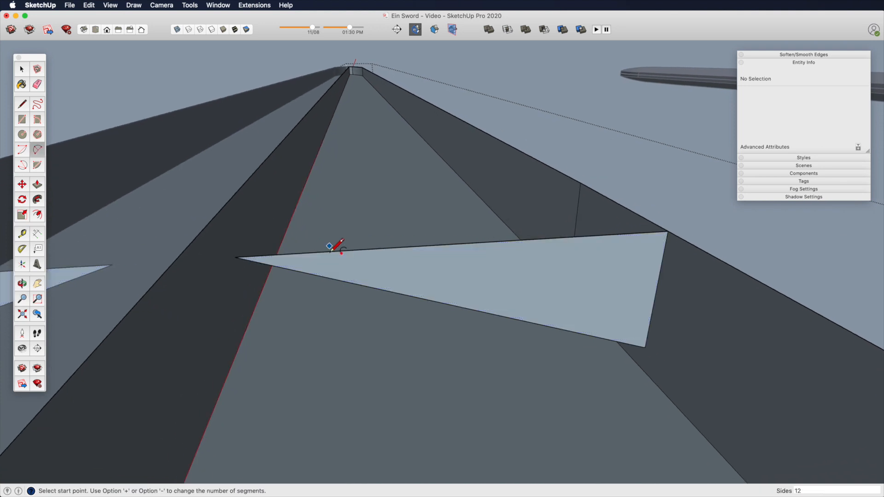
pyautogui.click(345, 251)
pyautogui.click(653, 310)
pyautogui.click(510, 308)
# Set the arc to 6 segments and erase the triangle's sloping edge and the vertical stub below the arc
pyautogui.press('space')
pyautogui.click(610, 316)
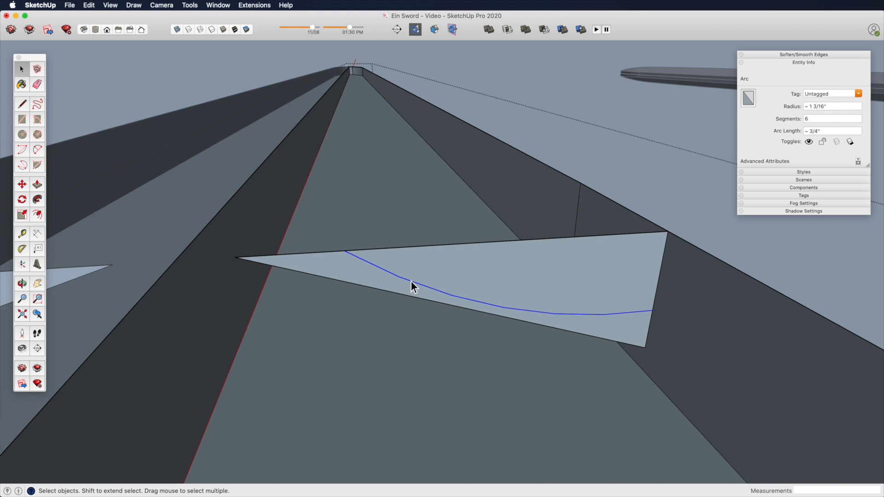
pyautogui.press('e')
pyautogui.click(379, 290)
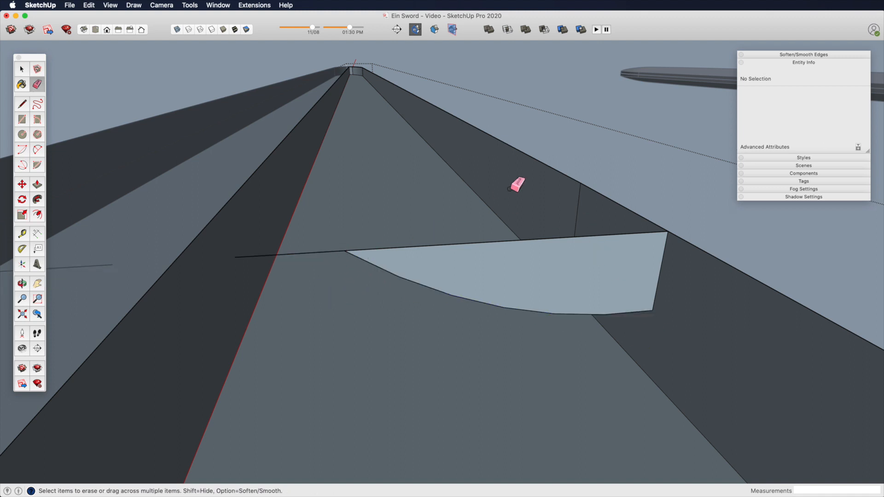
# Restore the half-blade's removed upper face above the arc profile
pyautogui.scroll(-5, 435, 205)
pyautogui.moveTo(466, 347); pyautogui.dragTo(482, 247, button='middle')
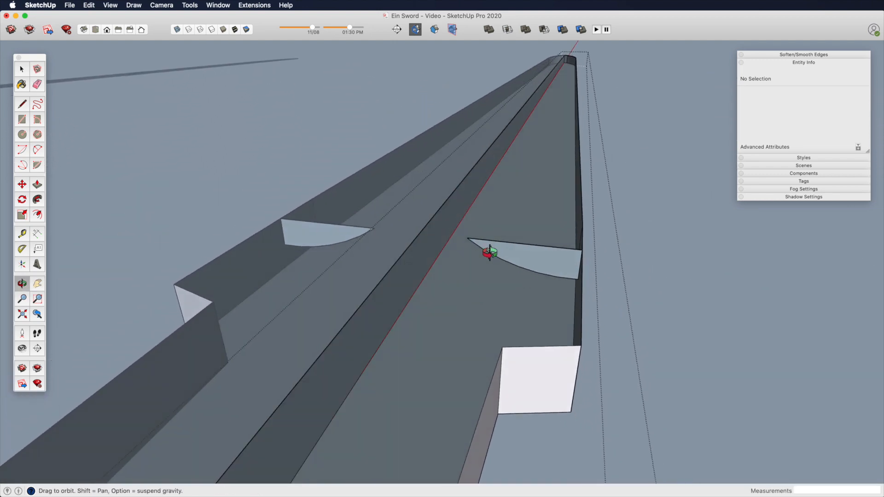
pyautogui.moveTo(543, 282); pyautogui.dragTo(481, 241, button='middle')
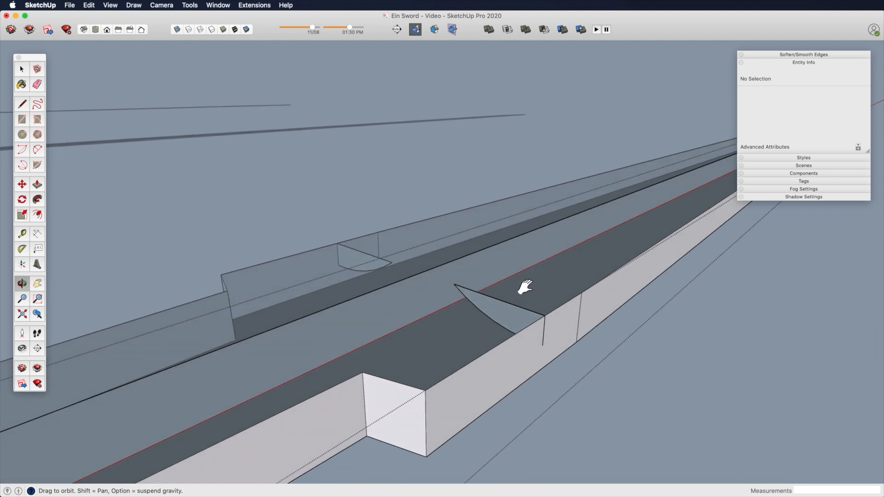
pyautogui.press('super+z')
pyautogui.press('space')
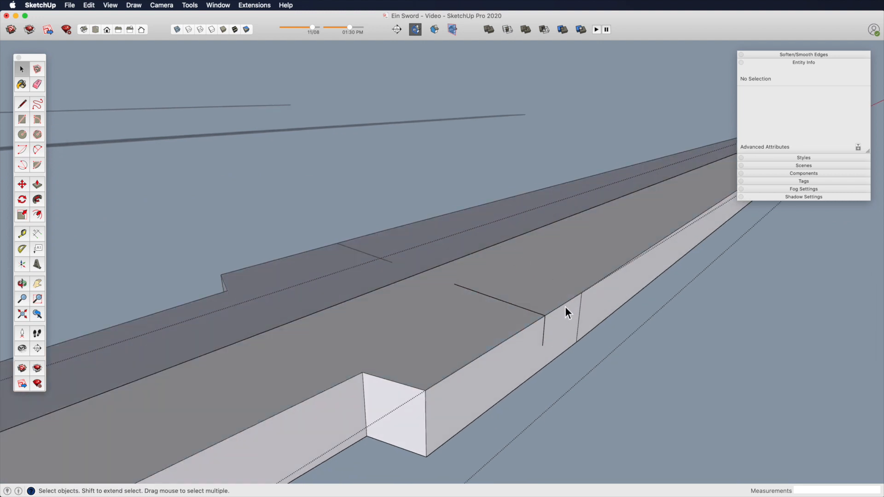
pyautogui.keyDown('shift'); pyautogui.click(594, 291); pyautogui.keyUp('shift')
pyautogui.keyDown('shift'); pyautogui.moveTo(675, 263); pyautogui.dragTo(364, 384, button='middle'); pyautogui.keyUp('shift')
pyautogui.keyDown('shift'); pyautogui.moveTo(638, 257); pyautogui.dragTo(550, 291, button='middle'); pyautogui.keyUp('shift')
pyautogui.scroll(-5, 568, 270)
pyautogui.scroll(6, 641, 300)
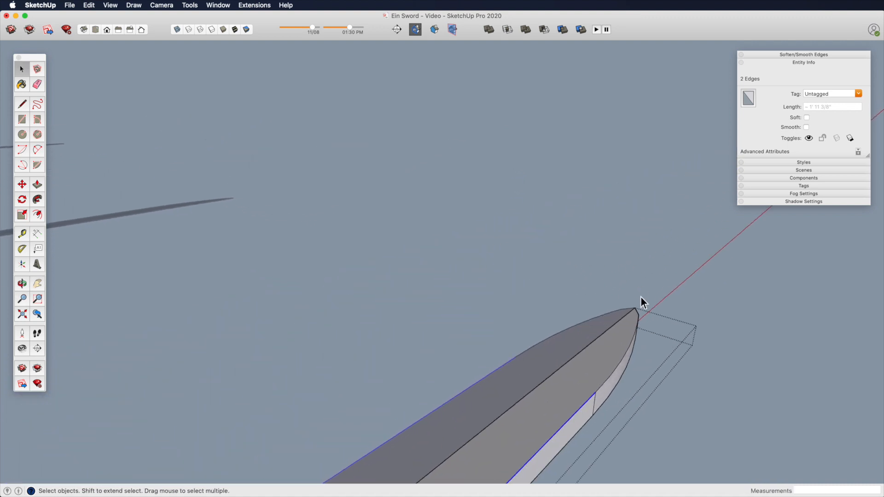
pyautogui.keyDown('shift'); pyautogui.click(640, 326); pyautogui.keyUp('shift')
pyautogui.keyDown('shift'); pyautogui.click(637, 313); pyautogui.keyUp('shift')
pyautogui.moveTo(662, 328); pyautogui.dragTo(506, 226, button='middle')
pyautogui.scroll(4, 529, 235)
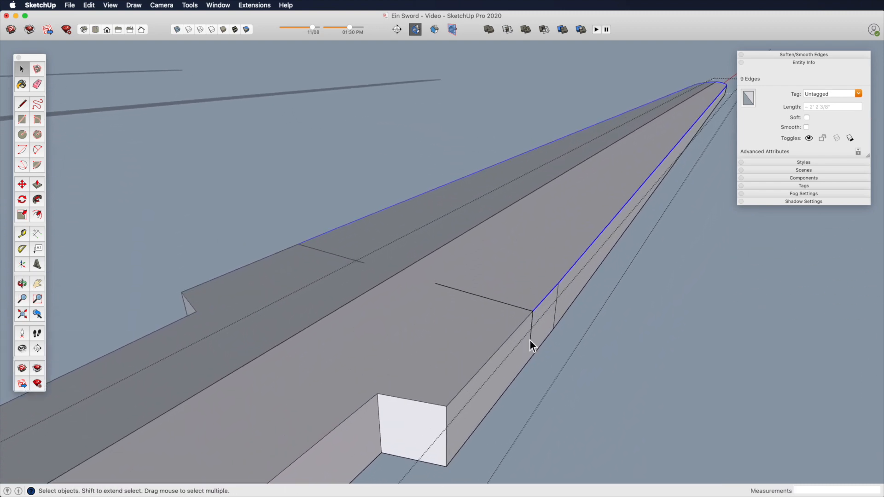
# Hide the half-blade's outer side face that covers the arc profile
pyautogui.rightClick(523, 346)
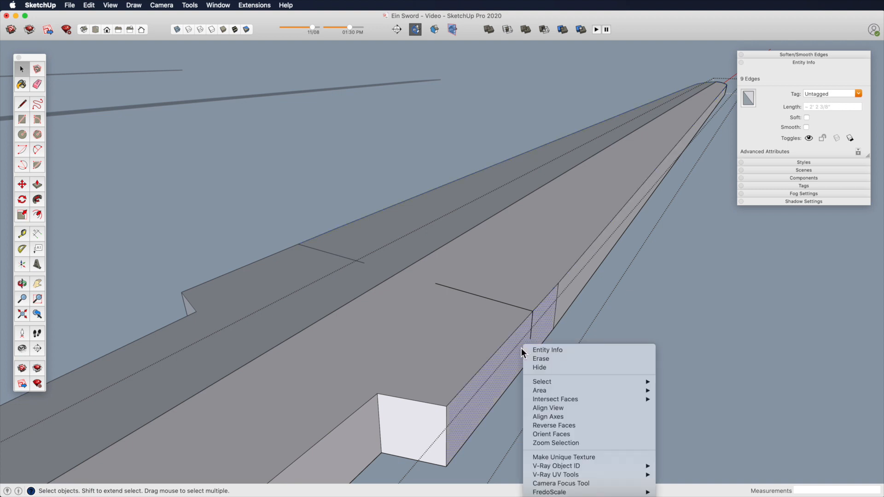
pyautogui.click(557, 368)
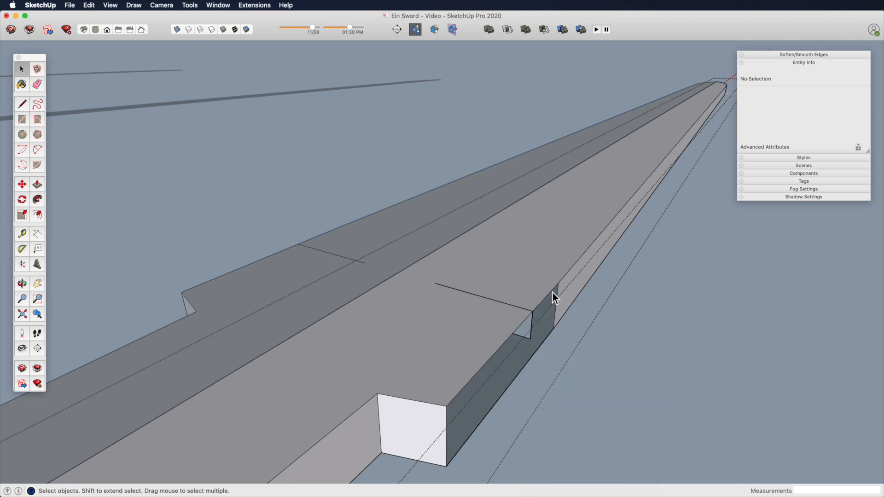
# Select the outer upper edges from the arc profile around to the blade tip and sweep the profile along them with Follow Me
pyautogui.click(548, 297)
pyautogui.keyDown('shift'); pyautogui.click(623, 231); pyautogui.keyUp('shift')
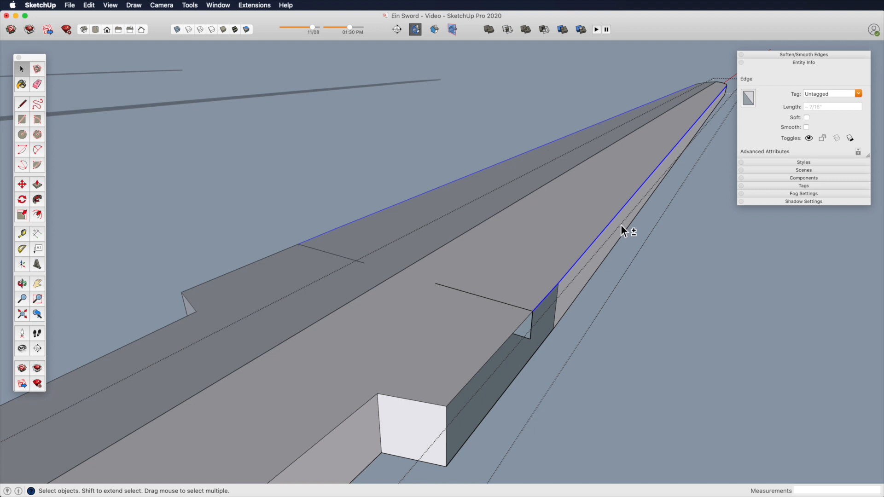
pyautogui.press('z')
pyautogui.scroll(-8, 418, 401)
pyautogui.scroll(3, 546, 198)
pyautogui.keyDown('shift'); pyautogui.moveTo(574, 282); pyautogui.dragTo(502, 259, button='middle'); pyautogui.keyUp('shift')
pyautogui.scroll(2, 502, 259)
pyautogui.keyDown('shift'); pyautogui.click(499, 277); pyautogui.keyUp('shift')
pyautogui.press('z')
pyautogui.scroll(5, 338, 371)
pyautogui.keyDown('shift'); pyautogui.moveTo(535, 162); pyautogui.dragTo(451, 246, button='middle'); pyautogui.keyUp('shift')
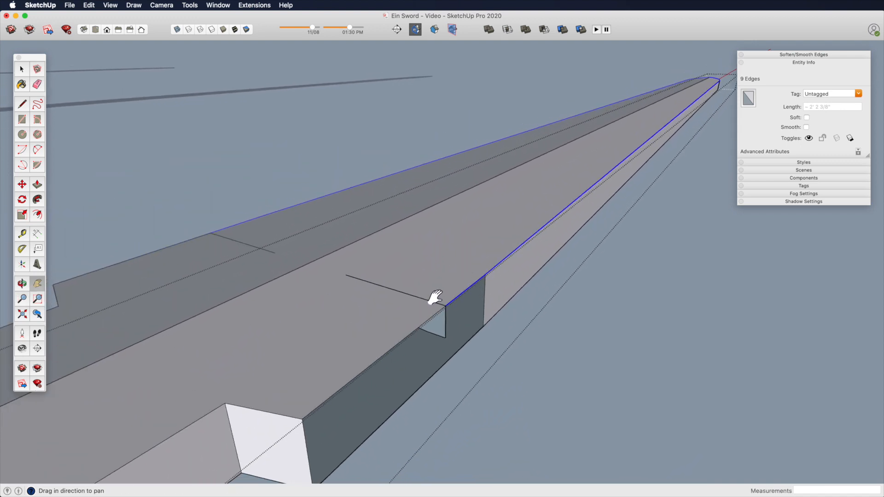
pyautogui.click(37, 201)
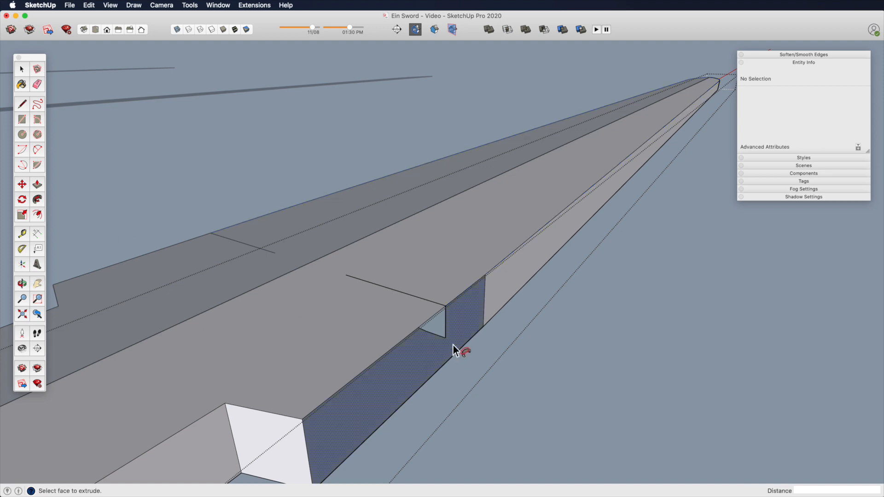
pyautogui.click(441, 328)
# Select all of the half-blade's geometry and run Intersect Faces on it
pyautogui.moveTo(441, 334); pyautogui.dragTo(263, 258, button='middle')
pyautogui.press('z')
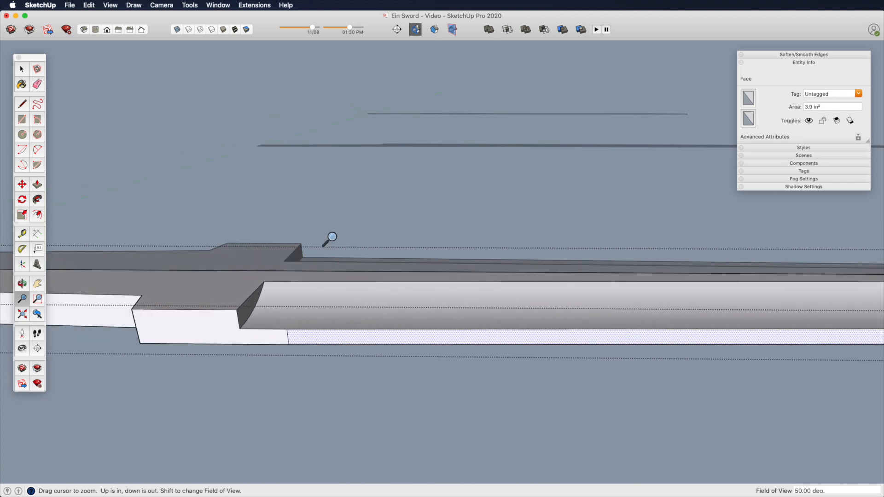
pyautogui.moveTo(338, 241); pyautogui.dragTo(369, 300)
pyautogui.press('h')
pyautogui.moveTo(551, 317); pyautogui.dragTo(299, 342)
pyautogui.press('o')
pyautogui.moveTo(655, 327); pyautogui.dragTo(408, 335)
pyautogui.press('h')
pyautogui.press('o')
pyautogui.moveTo(407, 336); pyautogui.dragTo(364, 291, button='middle')
pyautogui.moveTo(670, 400); pyautogui.dragTo(588, 356)
pyautogui.moveTo(282, 172); pyautogui.dragTo(262, 189)
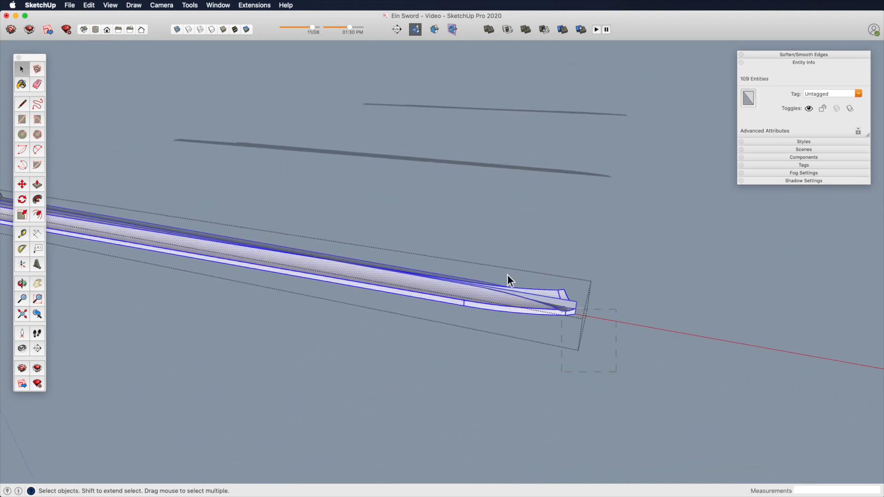
pyautogui.rightClick(525, 299)
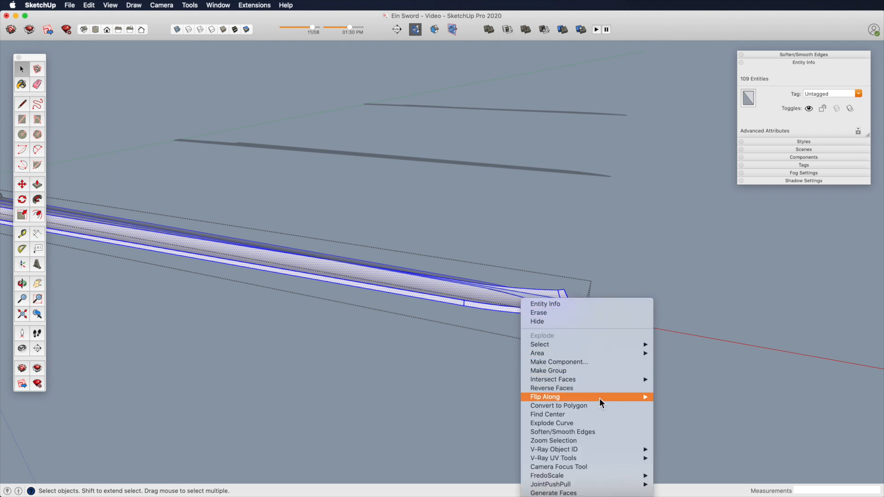
pyautogui.moveTo(618, 379)
pyautogui.click(664, 379)
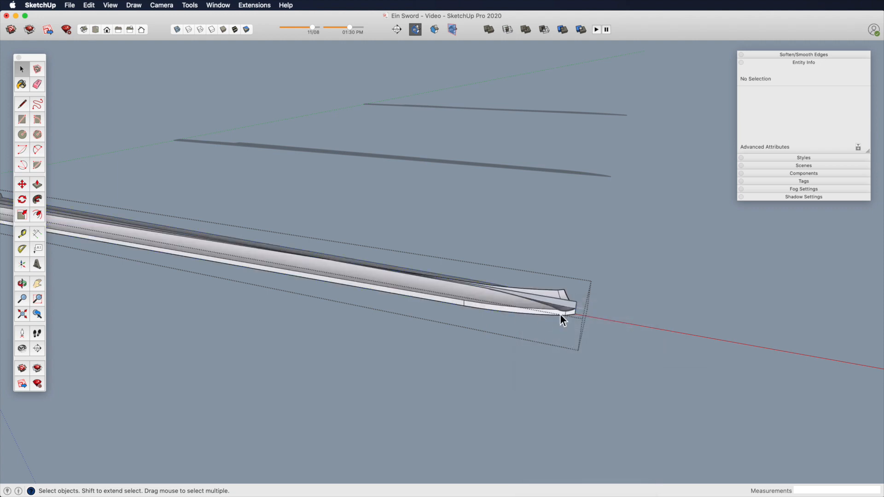
# Delete the swept surfaces that overshoot the centre line at the blade tip
pyautogui.press('z')
pyautogui.moveTo(563, 315); pyautogui.dragTo(604, 217)
pyautogui.moveTo(595, 325)
pyautogui.keyDown('shift'); pyautogui.mouseDown(button='middle')
pyautogui.moveTo(443, 258)
pyautogui.moveTo(532, 275)
pyautogui.moveTo(548, 262)
pyautogui.moveTo(537, 375)
pyautogui.moveTo(508, 313)
pyautogui.mouseUp(button='middle'); pyautogui.keyUp('shift')
pyautogui.press('e')
pyautogui.press('space')
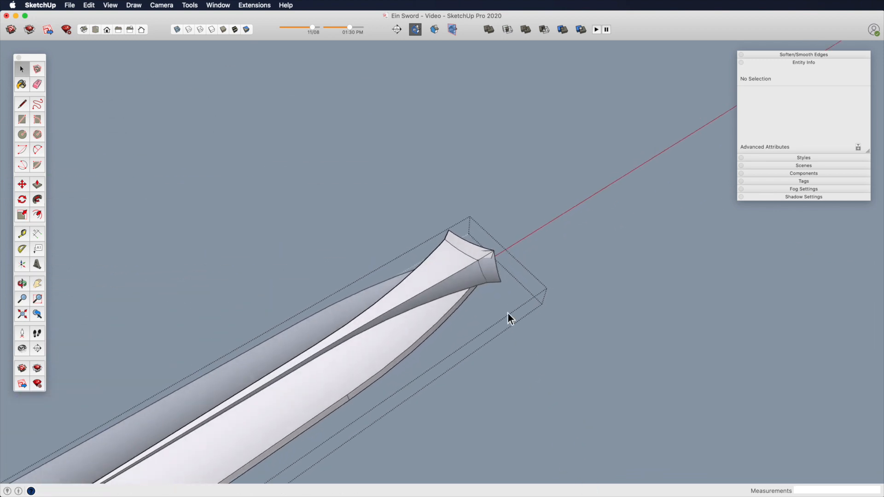
pyautogui.click(476, 282)
pyautogui.click(456, 263)
pyautogui.press('Delete')
# Erase the leftover overshoot edges around the blade tip, keeping the tip's own faces intact
pyautogui.press('e')
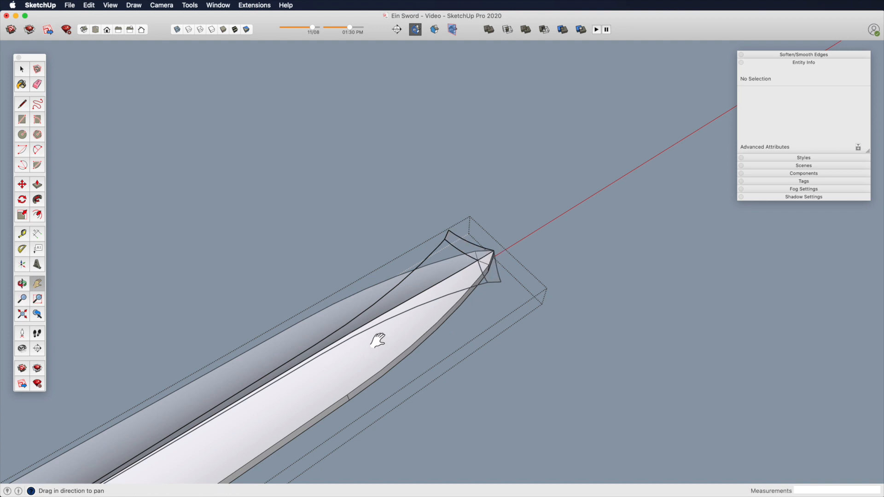
pyautogui.moveTo(395, 339); pyautogui.dragTo(431, 306, button='middle')
pyautogui.moveTo(577, 213)
pyautogui.mouseDown()
pyautogui.moveTo(659, 135)
pyautogui.moveTo(693, 152)
pyautogui.mouseUp()
pyautogui.moveTo(693, 151); pyautogui.dragTo(509, 133, button='middle')
pyautogui.scroll(4, 509, 133)
pyautogui.moveTo(479, 173); pyautogui.dragTo(497, 168)
pyautogui.moveTo(495, 222)
pyautogui.mouseDown()
pyautogui.moveTo(504, 218)
pyautogui.moveTo(515, 255)
pyautogui.mouseUp()
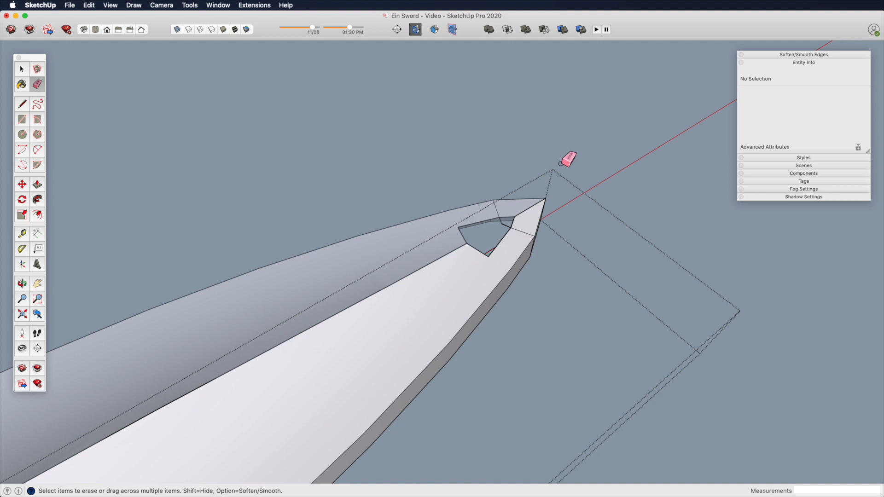
pyautogui.press('super+z')
pyautogui.press('super+z')
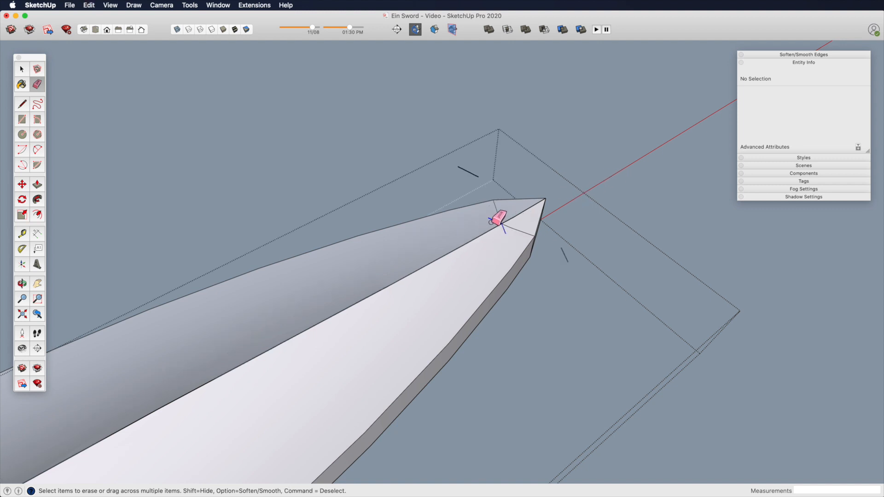
pyautogui.click(471, 171)
# Leave the half-blade component and examine the complete beveled blade from hilt end to tip
pyautogui.press('z')
pyautogui.moveTo(477, 265); pyautogui.dragTo(365, 421)
pyautogui.press('h')
pyautogui.press('o')
pyautogui.moveTo(323, 392)
pyautogui.mouseDown()
pyautogui.moveTo(502, 279)
pyautogui.moveTo(361, 239)
pyautogui.moveTo(225, 253)
pyautogui.moveTo(204, 306)
pyautogui.moveTo(244, 138)
pyautogui.mouseUp()
pyautogui.press('space')
pyautogui.press('z')
pyautogui.moveTo(347, 210); pyautogui.dragTo(424, 141)
pyautogui.press('o')
pyautogui.press('space')
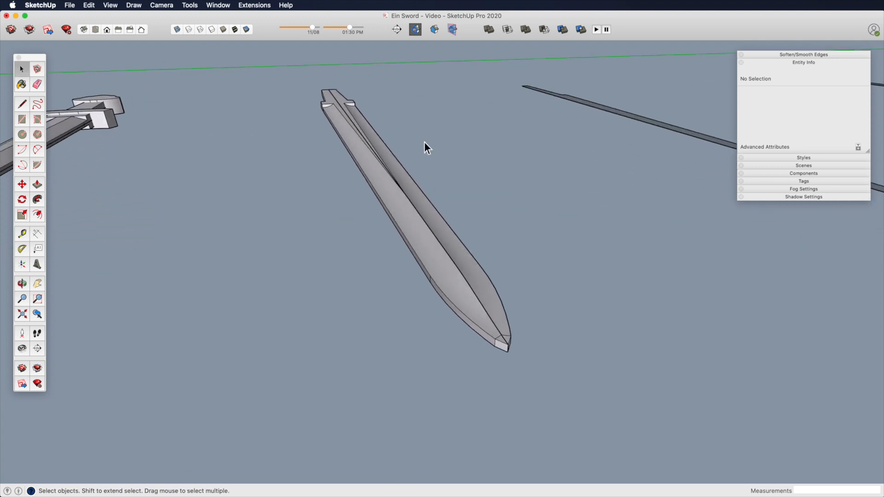
pyautogui.click(435, 214)
pyautogui.press('m')
pyautogui.click(451, 222)
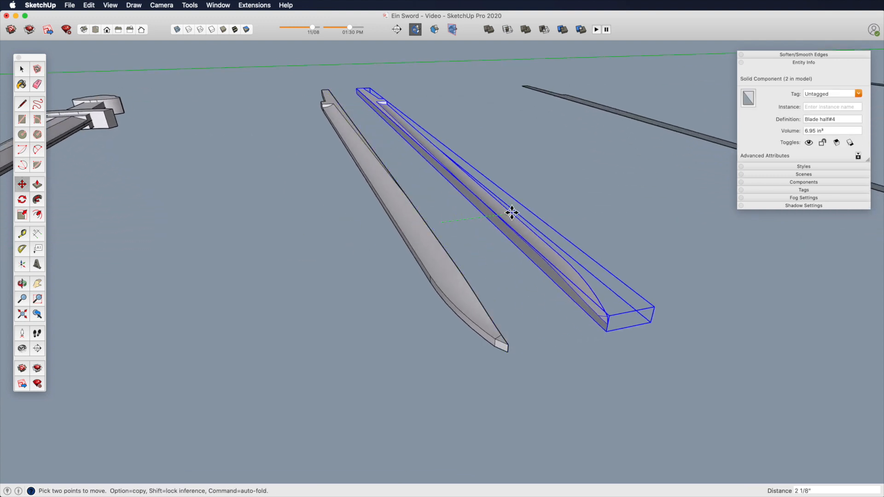
pyautogui.press('space')
# Copy both blade halves straight down below the originals
pyautogui.keyDown('shift'); pyautogui.click(411, 223); pyautogui.keyUp('shift')
pyautogui.moveTo(377, 231); pyautogui.dragTo(485, 157, button='middle')
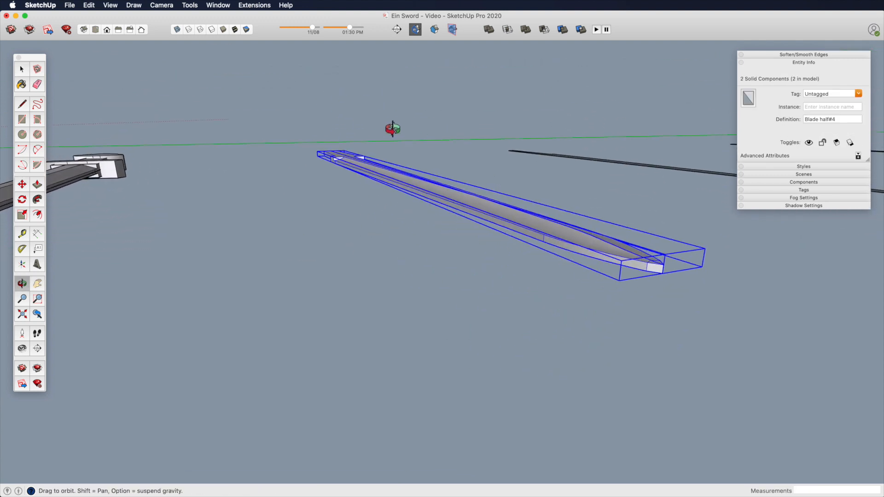
pyautogui.press('m')
pyautogui.click(365, 180)
pyautogui.press('alt')
pyautogui.click(339, 217)
# Mirror the copied blade halves vertically with the Scale tool so their bevels face downward
pyautogui.press('s')
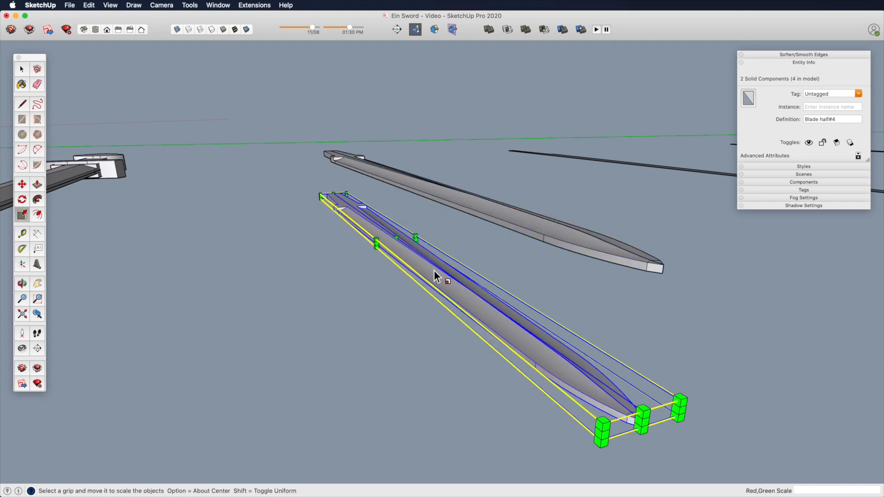
pyautogui.moveTo(401, 247); pyautogui.dragTo(399, 292)
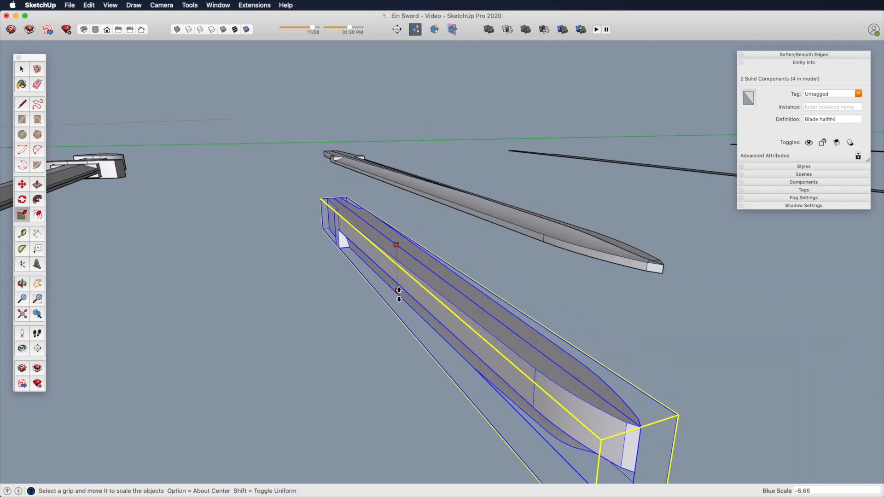
pyautogui.press('Return')
# Move the mirrored copy up about 3 3/8" so it sits flush against the underside of the original halves
pyautogui.press('m')
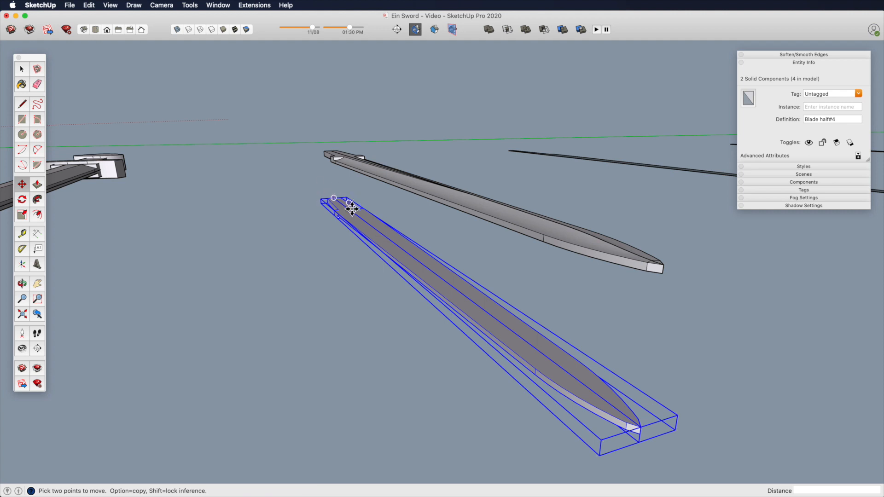
pyautogui.click(333, 202)
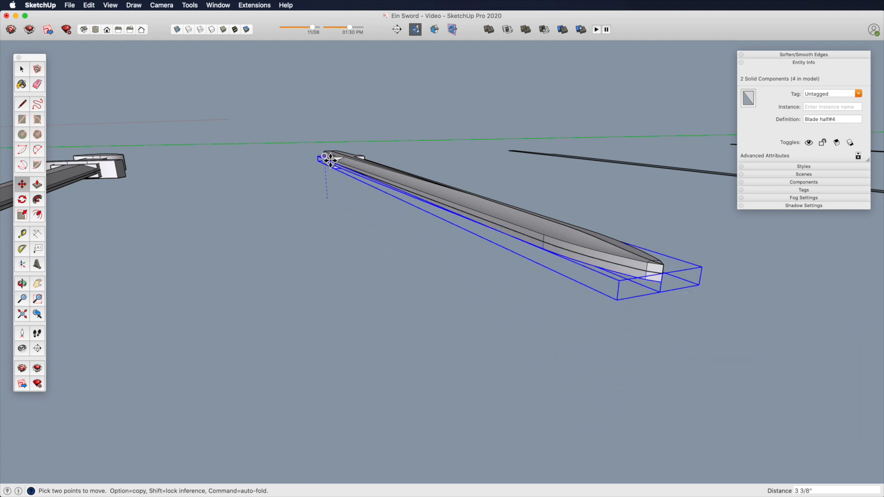
pyautogui.press('space')
pyautogui.click(431, 280)
# Copy one upper blade half out to the side of the assembled blade
pyautogui.moveTo(430, 280); pyautogui.dragTo(325, 182, button='middle')
pyautogui.scroll(5, 389, 199)
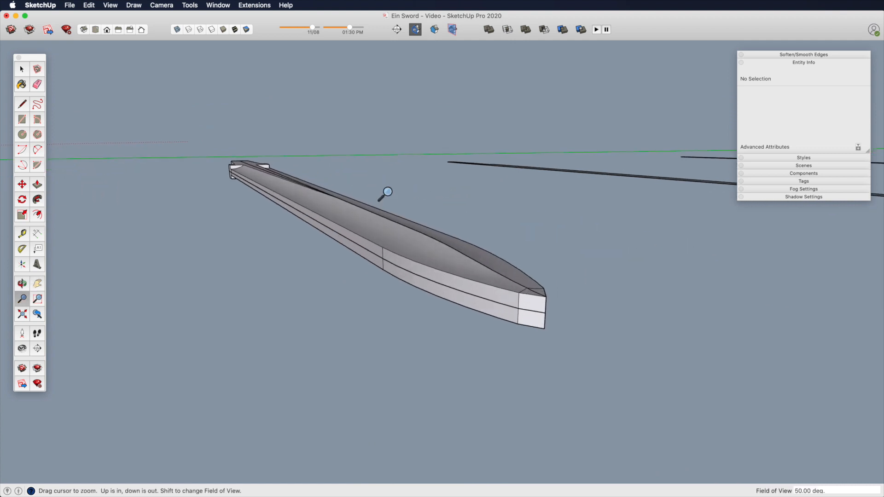
pyautogui.click(387, 244)
pyautogui.moveTo(339, 248); pyautogui.dragTo(397, 248, button='middle')
pyautogui.press('m')
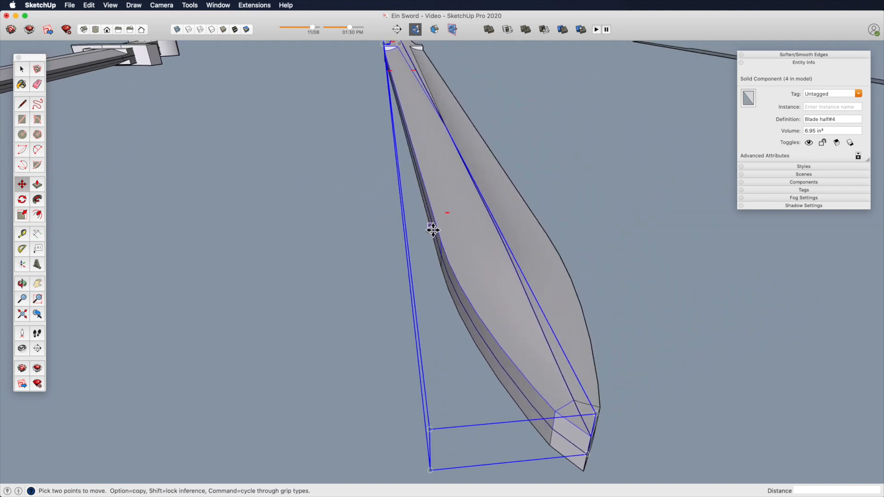
pyautogui.click(435, 222)
pyautogui.press('alt')
pyautogui.click(222, 235)
# Open a blade half of the assembled blade for editing and hide the middle seam edges along its outer side and tip
pyautogui.moveTo(324, 223); pyautogui.dragTo(407, 212, button='middle')
pyautogui.press('space')
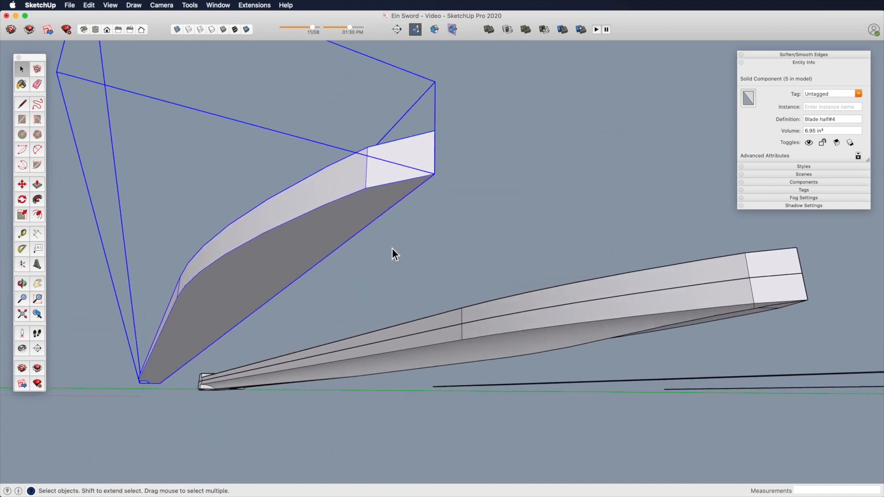
pyautogui.doubleClick(448, 324)
pyautogui.press('super+a')
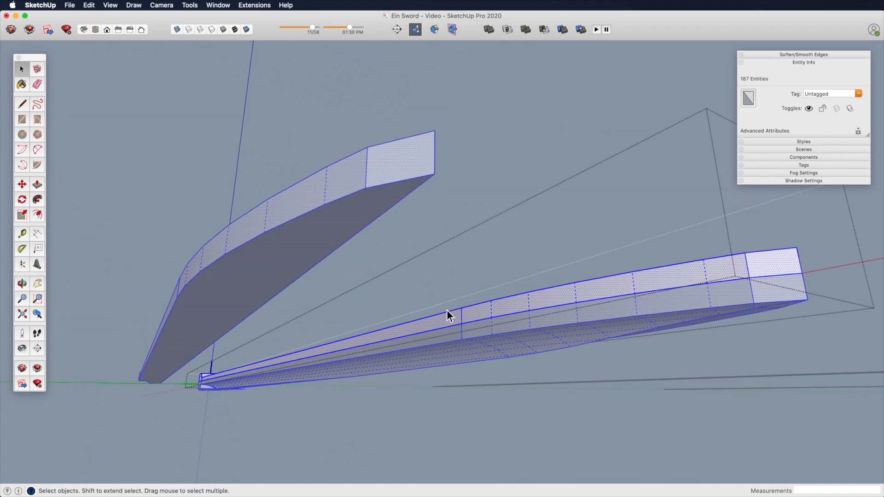
pyautogui.click(451, 325)
pyautogui.press('e')
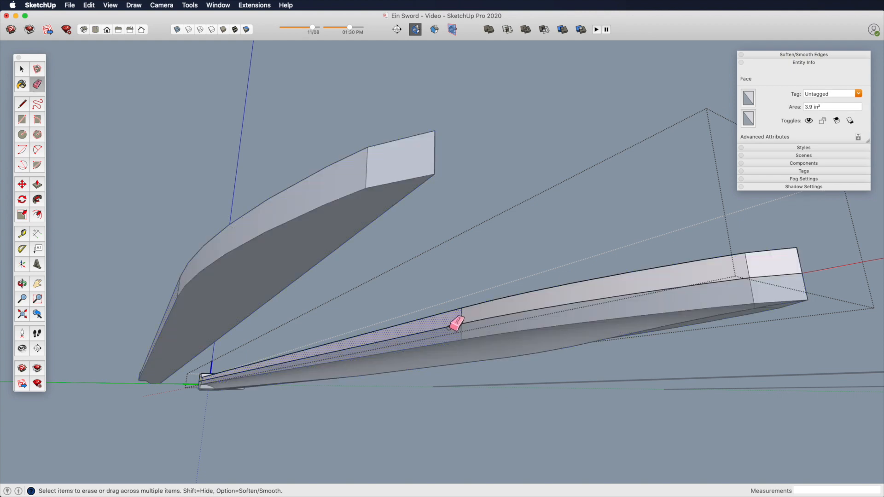
pyautogui.click(446, 330)
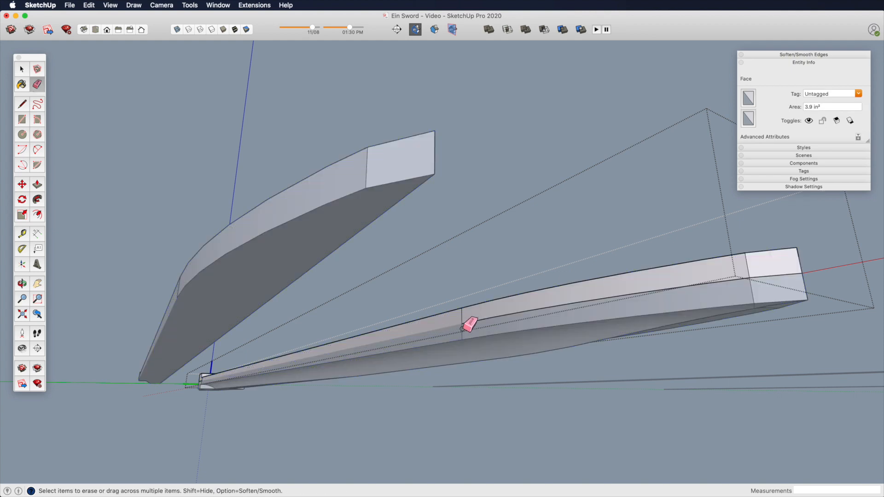
pyautogui.keyDown('shift'); pyautogui.moveTo(548, 317); pyautogui.dragTo(528, 306); pyautogui.keyUp('shift')
pyautogui.keyDown('shift'); pyautogui.moveTo(774, 281); pyautogui.dragTo(599, 165); pyautogui.keyUp('shift')
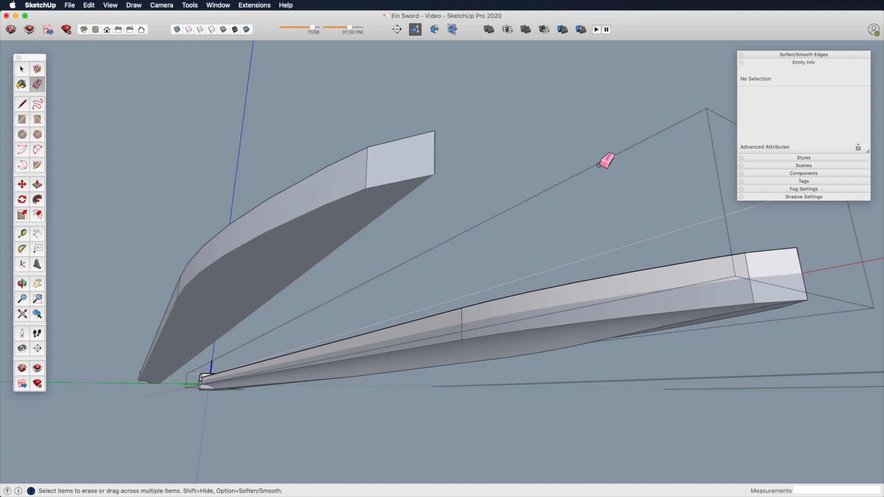
pyautogui.press('space')
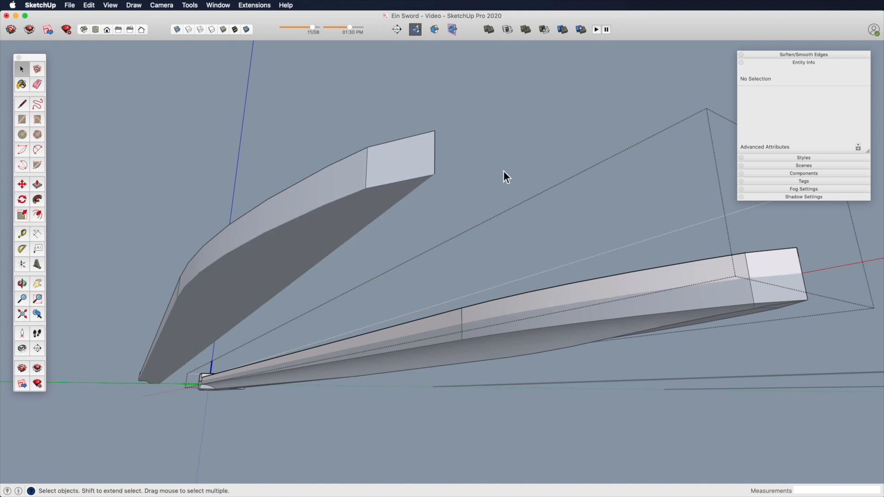
# Soften the remaining seam edges along the middle of the blade near its tip with the Eraser and close the component
pyautogui.moveTo(517, 322); pyautogui.dragTo(438, 297, button='middle')
pyautogui.keyDown('shift'); pyautogui.moveTo(555, 302); pyautogui.dragTo(506, 305, button='middle'); pyautogui.keyUp('shift')
pyautogui.moveTo(588, 296)
pyautogui.keyDown('shift'); pyautogui.mouseDown(button='middle')
pyautogui.moveTo(408, 317)
pyautogui.moveTo(306, 302)
pyautogui.moveTo(302, 281)
pyautogui.moveTo(381, 296)
pyautogui.moveTo(322, 233)
pyautogui.moveTo(288, 247)
pyautogui.moveTo(440, 283)
pyautogui.moveTo(657, 298)
pyautogui.moveTo(239, 203)
pyautogui.moveTo(282, 288)
pyautogui.moveTo(650, 367)
pyautogui.moveTo(444, 272)
pyautogui.moveTo(513, 377)
pyautogui.moveTo(590, 327)
pyautogui.moveTo(616, 287)
pyautogui.moveTo(391, 332)
pyautogui.moveTo(470, 266)
pyautogui.moveTo(493, 296)
pyautogui.moveTo(406, 244)
pyautogui.moveTo(438, 171)
pyautogui.moveTo(411, 237)
pyautogui.moveTo(395, 167)
pyautogui.moveTo(327, 164)
pyautogui.moveTo(358, 178)
pyautogui.moveTo(443, 396)
pyautogui.mouseUp(button='middle'); pyautogui.keyUp('shift')
pyautogui.tripleClick(415, 285)
pyautogui.keyDown('shift'); pyautogui.moveTo(428, 299); pyautogui.dragTo(398, 225, button='middle'); pyautogui.keyUp('shift')
pyautogui.press('e')
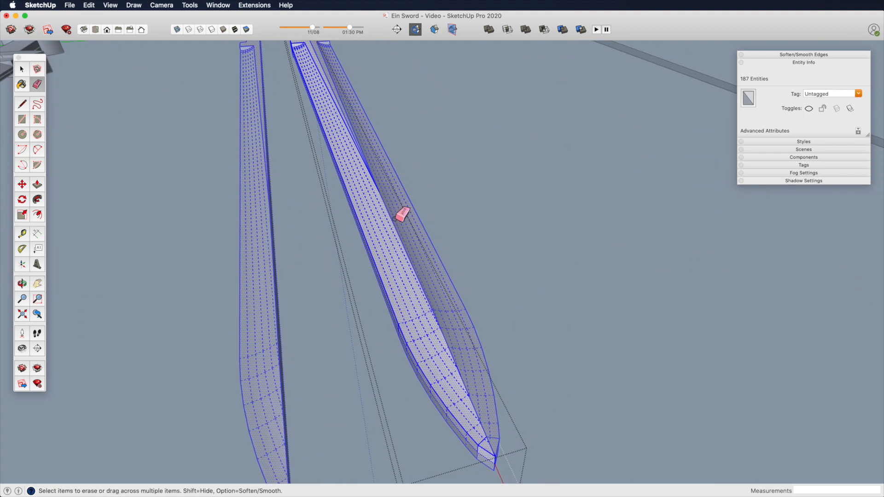
pyautogui.keyDown('alt'); pyautogui.click(418, 284); pyautogui.keyUp('alt')
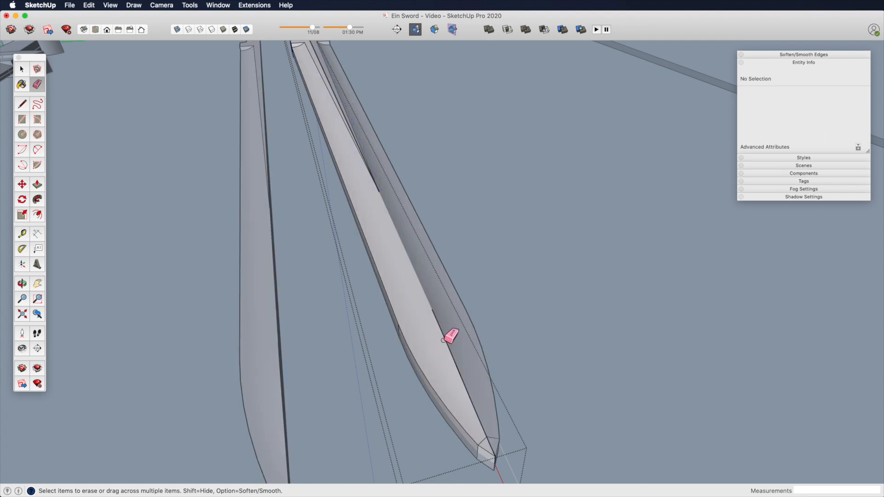
pyautogui.keyDown('alt'); pyautogui.moveTo(443, 334); pyautogui.dragTo(464, 389); pyautogui.keyUp('alt')
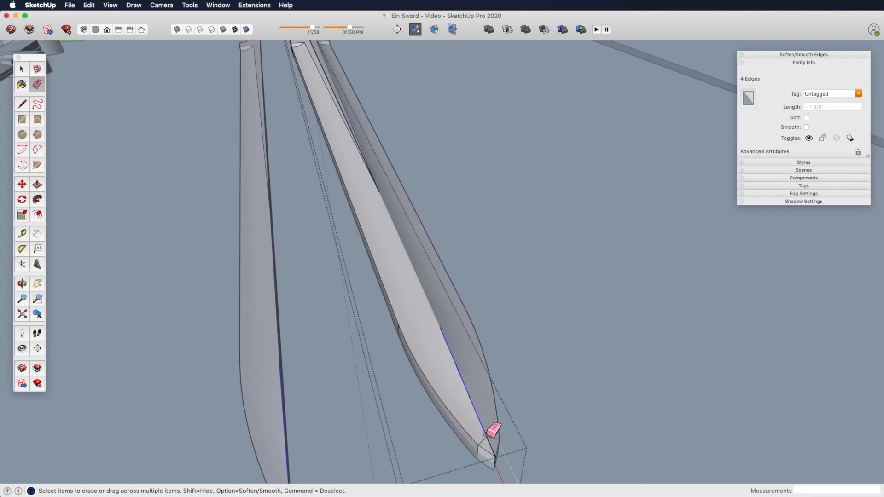
pyautogui.moveTo(446, 340)
pyautogui.keyDown('alt'); pyautogui.mouseDown()
pyautogui.moveTo(482, 397)
pyautogui.moveTo(483, 445)
pyautogui.mouseUp(); pyautogui.keyUp('alt')
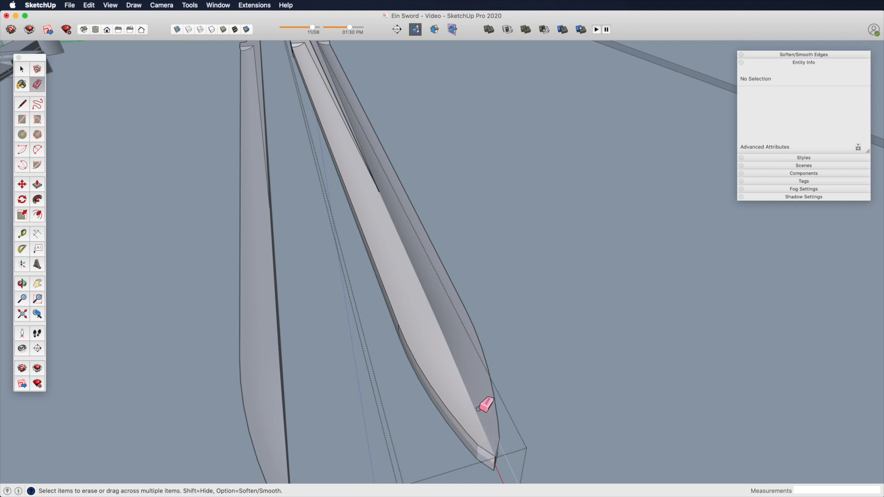
pyautogui.press('space')
pyautogui.click(486, 220)
# Show the Round Corner tool palette for beveling the next flat blade outline
pyautogui.moveTo(430, 219); pyautogui.dragTo(323, 329, button='middle')
pyautogui.scroll(-1, 394, 308)
pyautogui.scroll(-3, 394, 307)
pyautogui.keyDown('shift'); pyautogui.moveTo(391, 173); pyautogui.dragTo(393, 173, button='middle'); pyautogui.keyUp('shift')
pyautogui.scroll(-4, 367, 186)
pyautogui.moveTo(367, 187)
pyautogui.keyDown('shift'); pyautogui.mouseDown(button='middle')
pyautogui.moveTo(421, 281)
pyautogui.moveTo(464, 268)
pyautogui.moveTo(367, 261)
pyautogui.moveTo(426, 196)
pyautogui.moveTo(383, 198)
pyautogui.moveTo(382, 277)
pyautogui.moveTo(405, 220)
pyautogui.mouseUp(button='middle'); pyautogui.keyUp('shift')
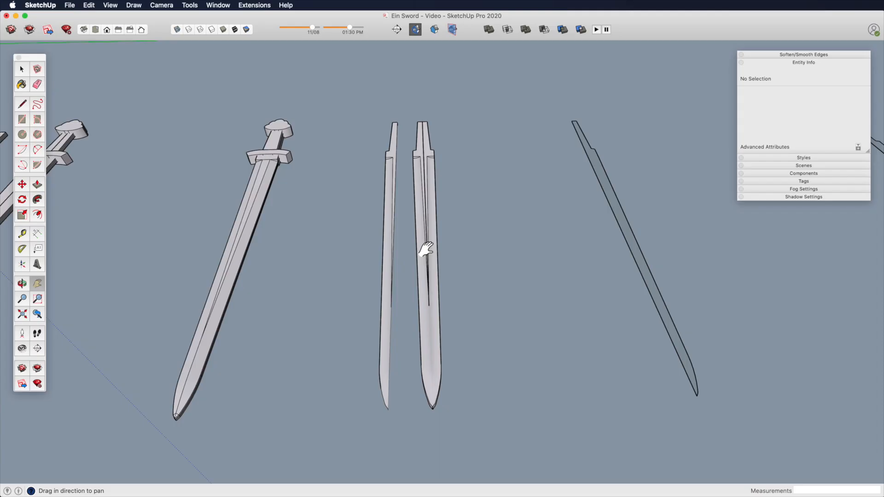
pyautogui.moveTo(424, 252); pyautogui.dragTo(360, 285)
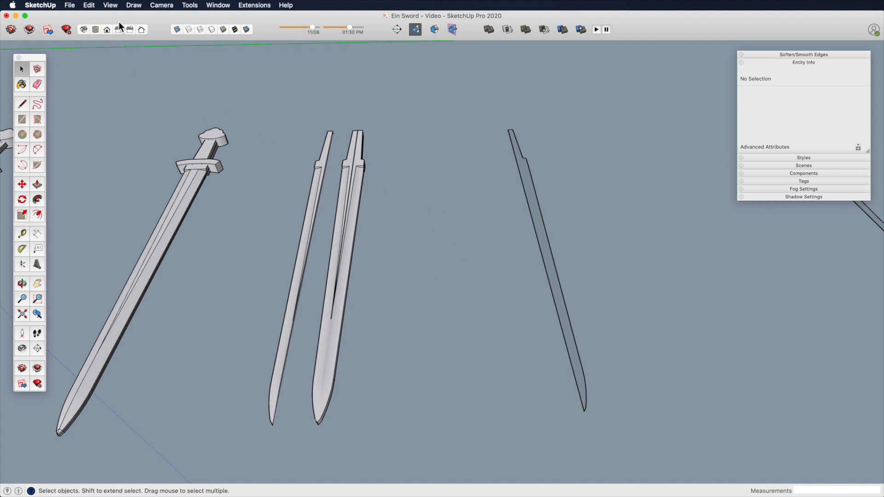
pyautogui.click(111, 5)
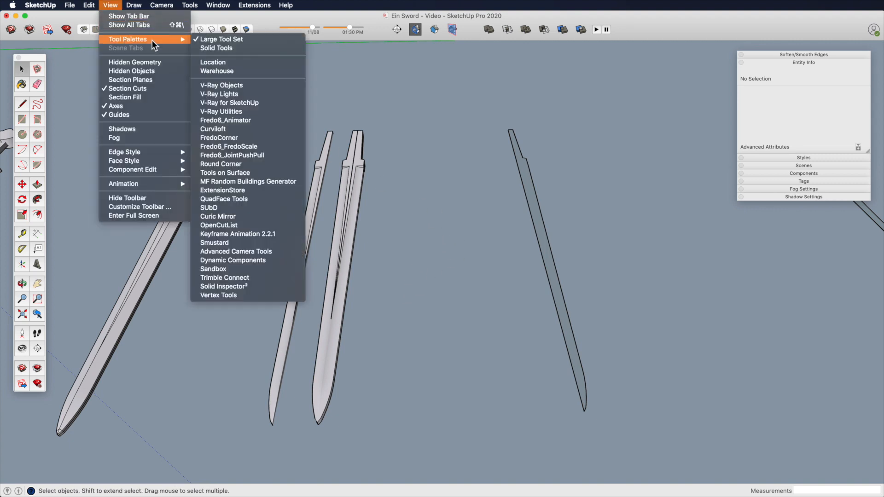
pyautogui.moveTo(87, 6)
pyautogui.moveTo(178, 39)
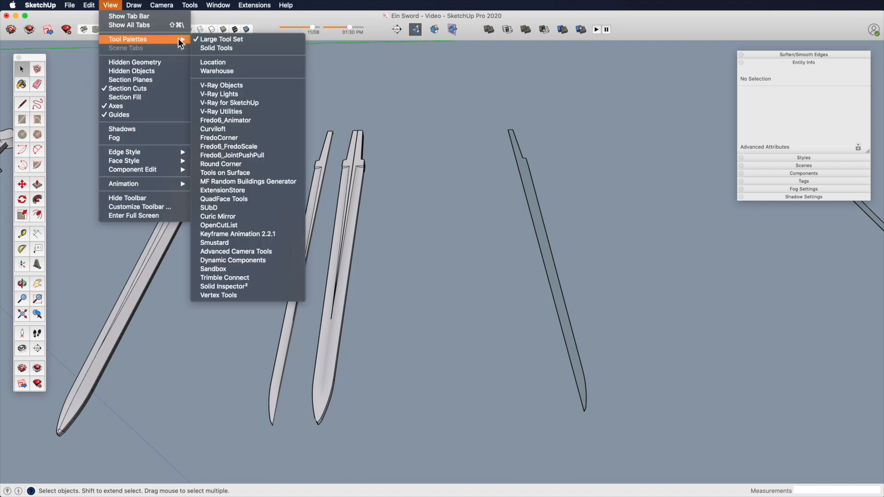
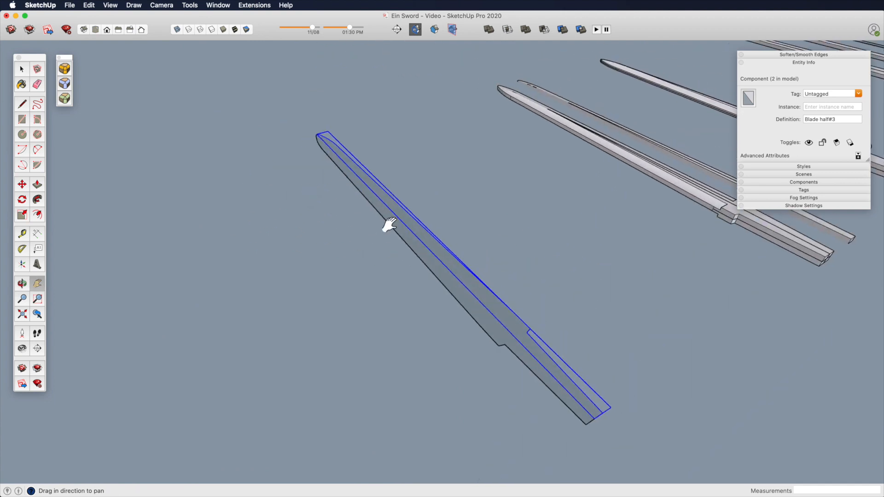
# Open a half of the flat blade outline for editing and Push/Pull its face to a thickness of 3/8"
pyautogui.press('z')
pyautogui.moveTo(406, 239); pyautogui.dragTo(391, 119)
pyautogui.press('o')
pyautogui.moveTo(410, 258); pyautogui.dragTo(486, 257)
pyautogui.press('space')
pyautogui.doubleClick(488, 261)
pyautogui.click(488, 263)
pyautogui.press('p')
pyautogui.write('3/8')
pyautogui.press('Return')
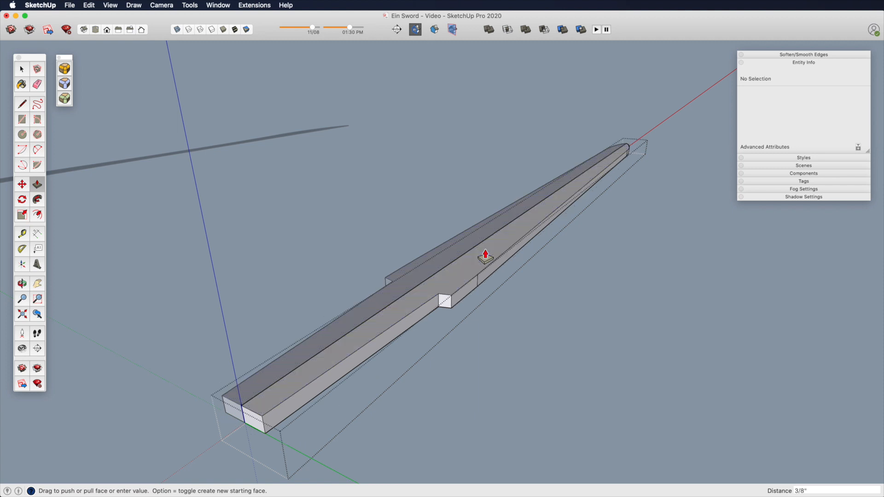
# Draw a short line from the blade's outer edge across its flat face, just in front of the shoulder
pyautogui.moveTo(516, 193); pyautogui.dragTo(497, 268, button='middle')
pyautogui.press('space')
pyautogui.keyDown('shift'); pyautogui.moveTo(389, 364); pyautogui.dragTo(488, 253, button='middle'); pyautogui.keyUp('shift')
pyautogui.scroll(8, 466, 323)
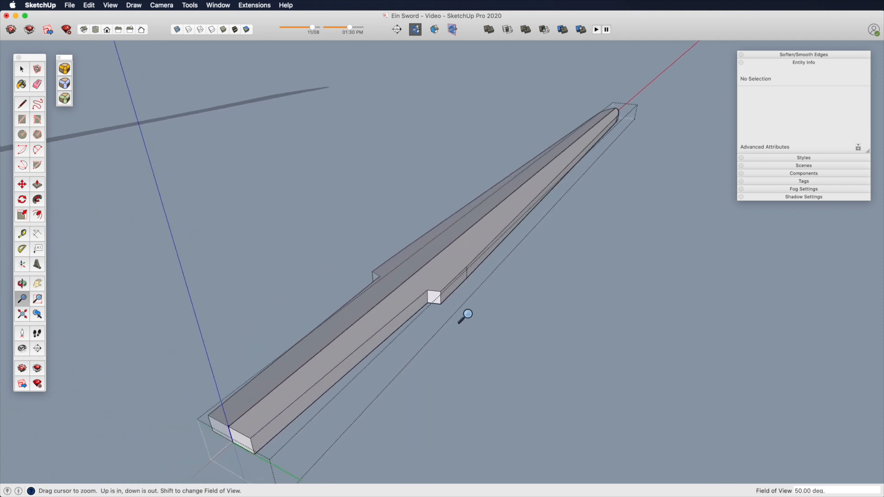
pyautogui.click(515, 270)
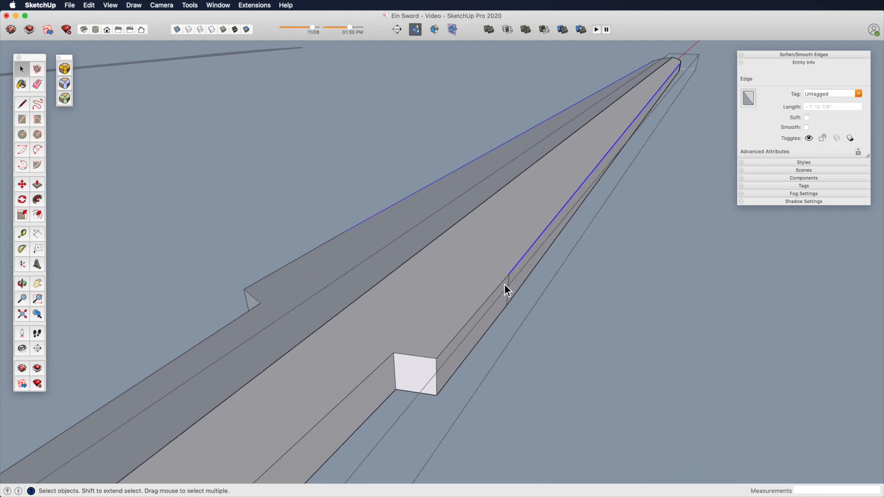
pyautogui.press('l')
pyautogui.click(454, 339)
pyautogui.click(381, 328)
# Select the blade half's outer top edge from the short line to the tip and start the Round Corner Bevel tool
pyautogui.press('space')
pyautogui.click(474, 318)
pyautogui.keyDown('shift'); pyautogui.click(518, 267); pyautogui.keyUp('shift')
pyautogui.keyDown('shift'); pyautogui.moveTo(618, 152); pyautogui.dragTo(451, 307, button='middle'); pyautogui.keyUp('shift')
pyautogui.scroll(3, 512, 189)
pyautogui.press('space')
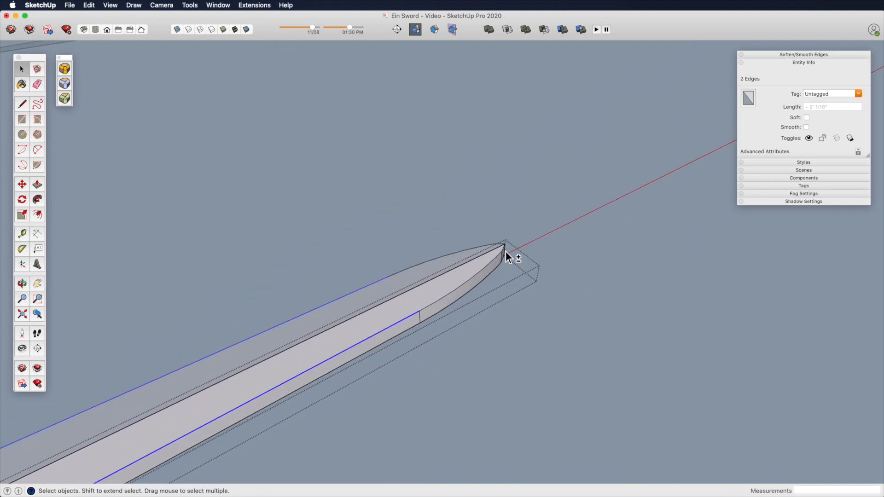
pyautogui.keyDown('shift'); pyautogui.click(498, 261); pyautogui.keyUp('shift')
pyautogui.moveTo(505, 261); pyautogui.dragTo(296, 181, button='middle')
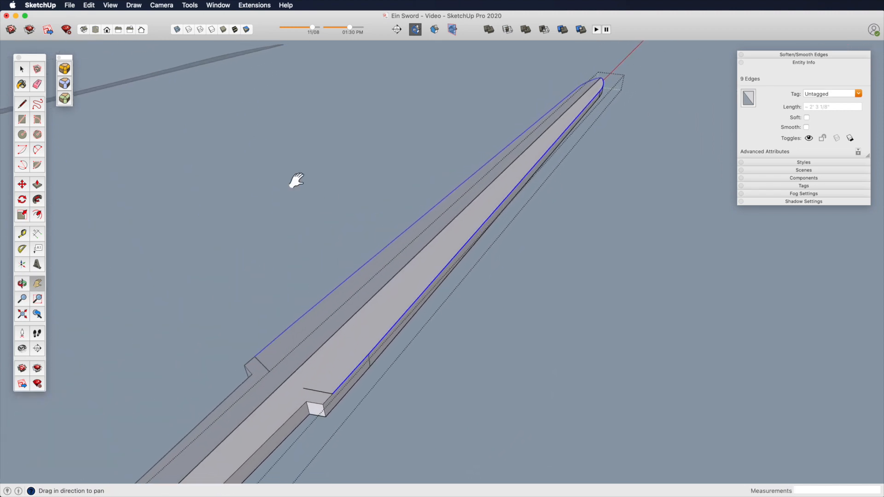
pyautogui.click(65, 99)
pyautogui.moveTo(65, 58); pyautogui.dragTo(64, 89)
pyautogui.moveTo(39, 60); pyautogui.dragTo(39, 88)
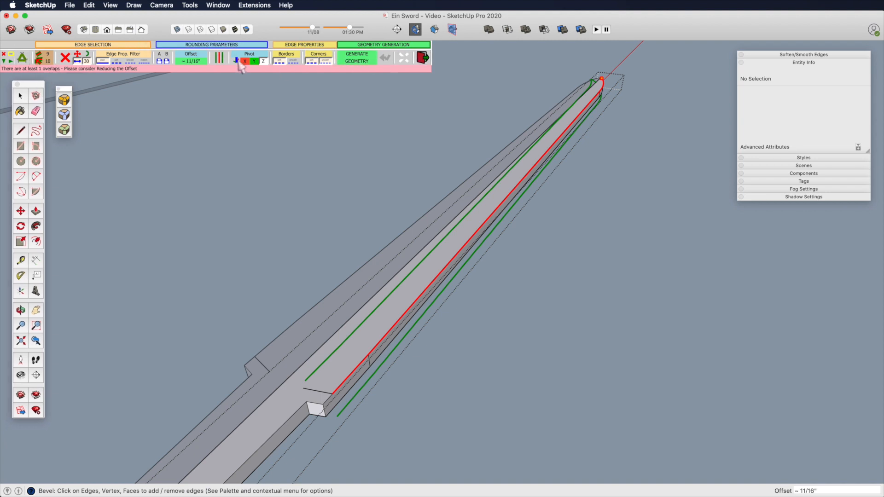
# Set the bevel offset to 0.3" and generate the beveled geometry despite the overlap
pyautogui.click(192, 60)
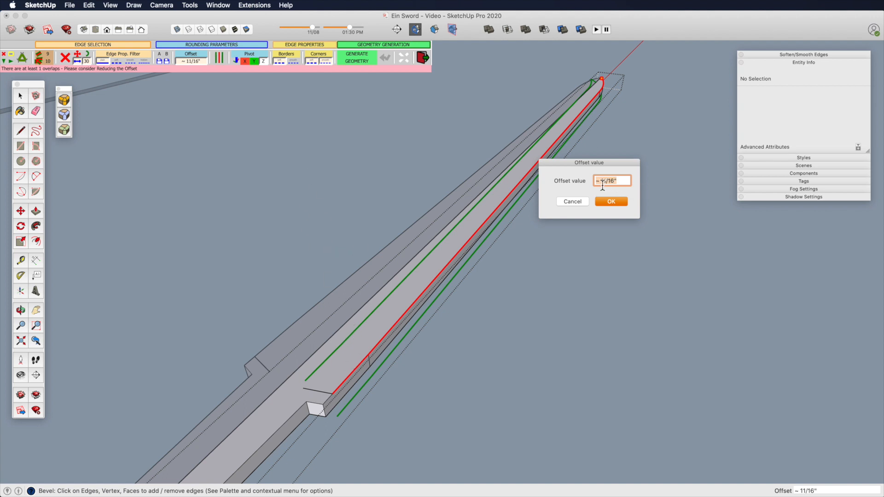
pyautogui.press('Return')
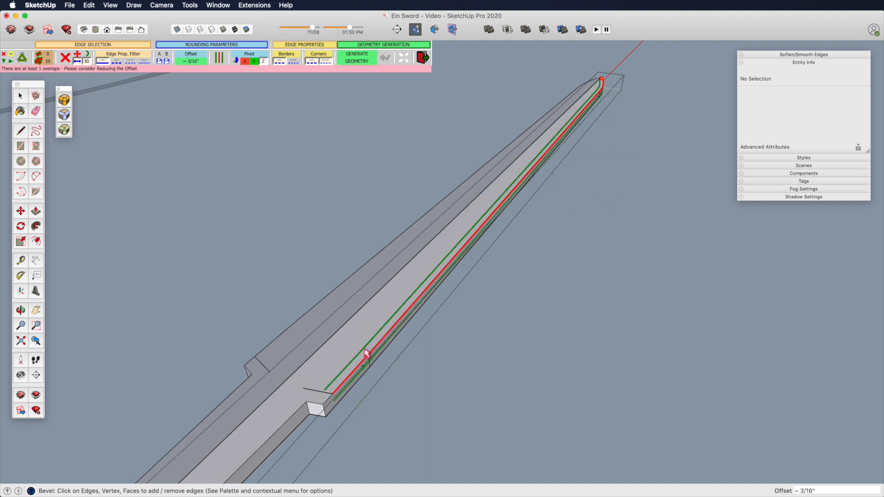
pyautogui.click(193, 62)
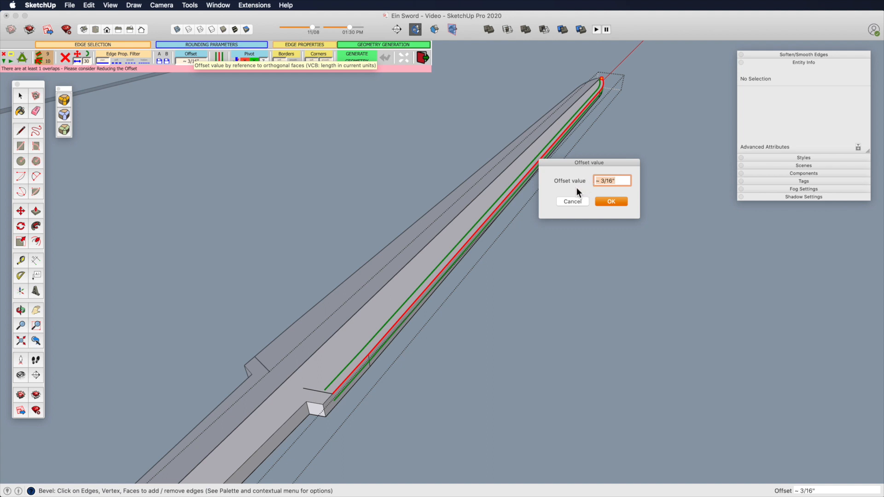
pyautogui.write('.3')
pyautogui.press('Return')
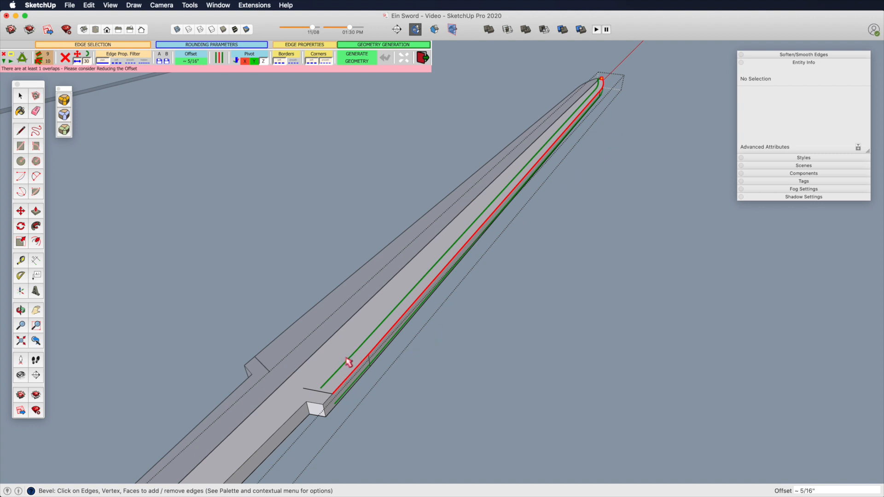
pyautogui.click(530, 245)
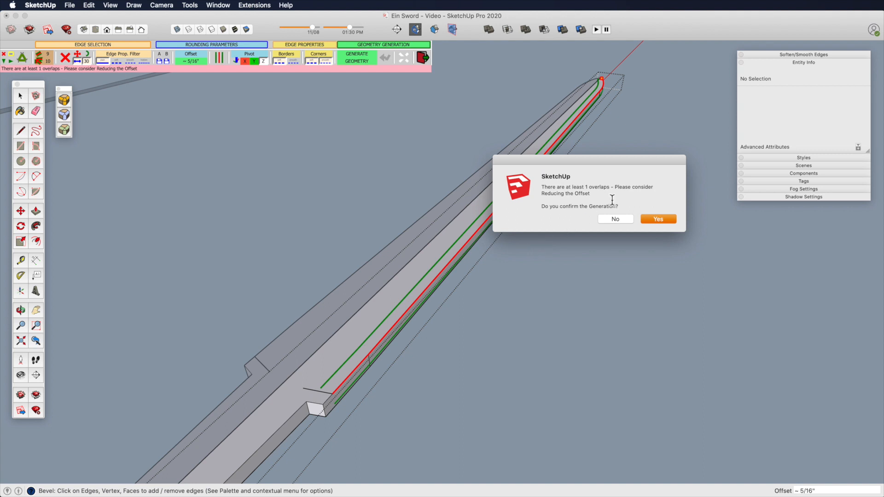
pyautogui.click(666, 221)
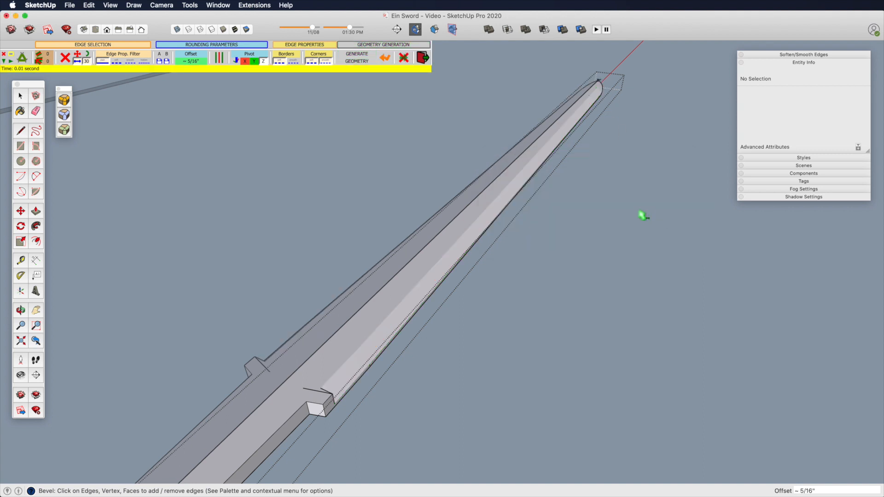
# Select all connected geometry of the beveled blade half and intersect its faces where they overlap at the tip
pyautogui.moveTo(520, 174); pyautogui.dragTo(617, 302, button='middle')
pyautogui.keyDown('shift'); pyautogui.moveTo(617, 302); pyautogui.dragTo(275, 169, button='middle'); pyautogui.keyUp('shift')
pyautogui.scroll(2, 512, 323)
pyautogui.press('space')
pyautogui.tripleClick(494, 282)
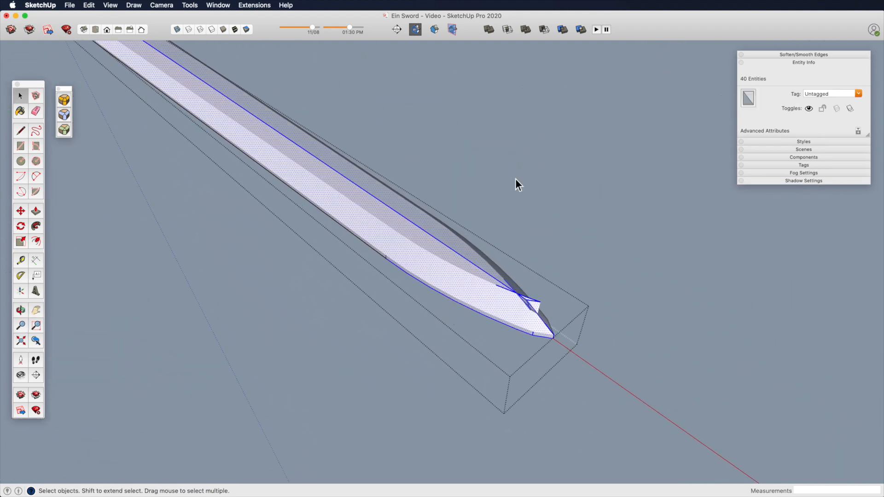
pyautogui.rightClick(521, 305)
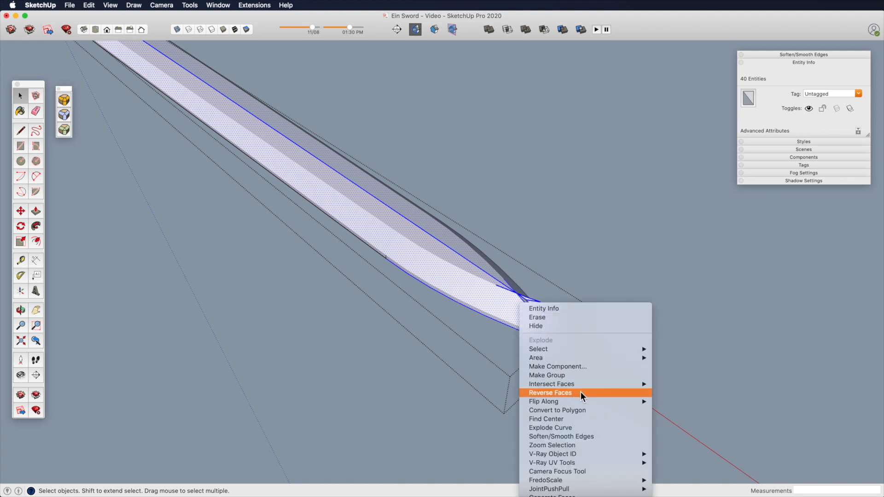
pyautogui.click(674, 384)
# Erase the excess bevel flap at the blade tip and close the resulting gap with a line to the point
pyautogui.scroll(3, 588, 336)
pyautogui.moveTo(568, 251); pyautogui.dragTo(595, 282, button='middle')
pyautogui.scroll(2, 458, 231)
pyautogui.press('e')
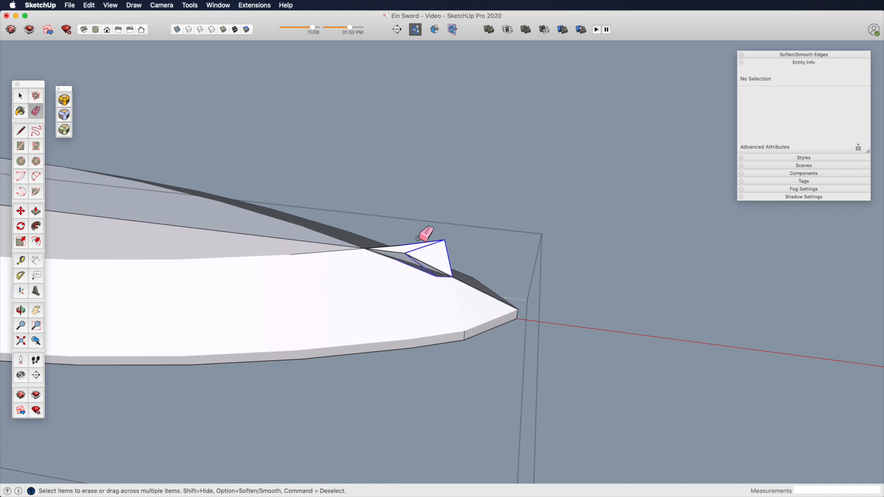
pyautogui.click(431, 251)
pyautogui.moveTo(424, 257)
pyautogui.mouseDown(button='middle')
pyautogui.moveTo(342, 327)
pyautogui.moveTo(227, 308)
pyautogui.moveTo(480, 204)
pyautogui.moveTo(478, 193)
pyautogui.mouseUp(button='middle')
pyautogui.moveTo(448, 230); pyautogui.dragTo(476, 228)
pyautogui.moveTo(440, 263)
pyautogui.mouseDown(button='middle')
pyautogui.moveTo(421, 278)
pyautogui.moveTo(447, 315)
pyautogui.mouseUp(button='middle')
pyautogui.press('l')
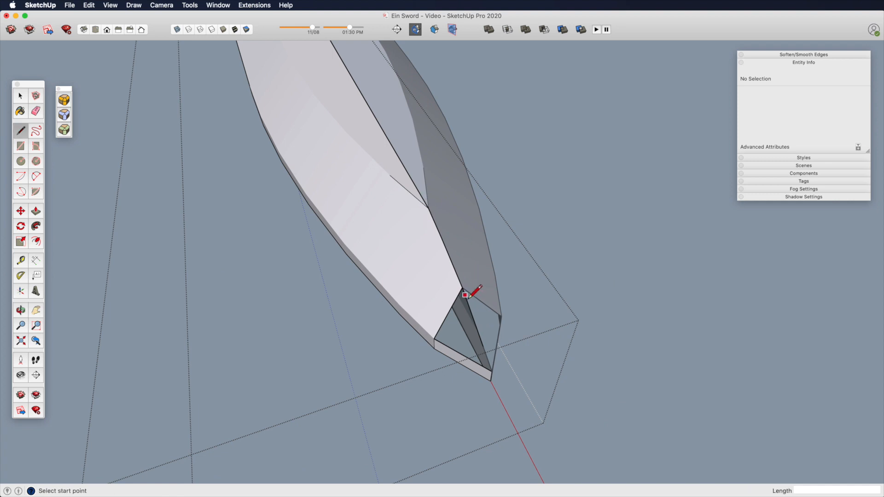
pyautogui.click(492, 372)
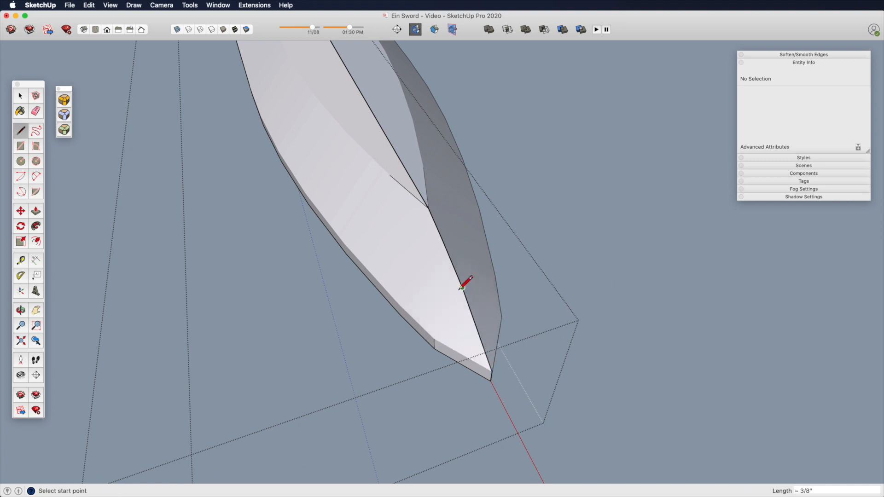
# Select the whole beveled blade half and soften its edges at an angle of 17 degrees with Smooth Normals
pyautogui.press('z')
pyautogui.moveTo(404, 202); pyautogui.dragTo(399, 318)
pyautogui.press('h')
pyautogui.moveTo(394, 240); pyautogui.dragTo(447, 206, button='middle')
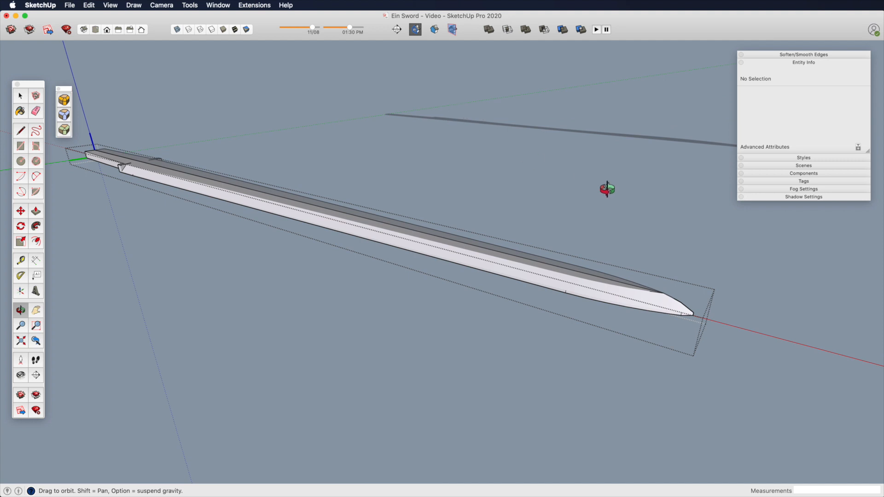
pyautogui.press('space')
pyautogui.click(446, 243)
pyautogui.tripleClick(438, 249)
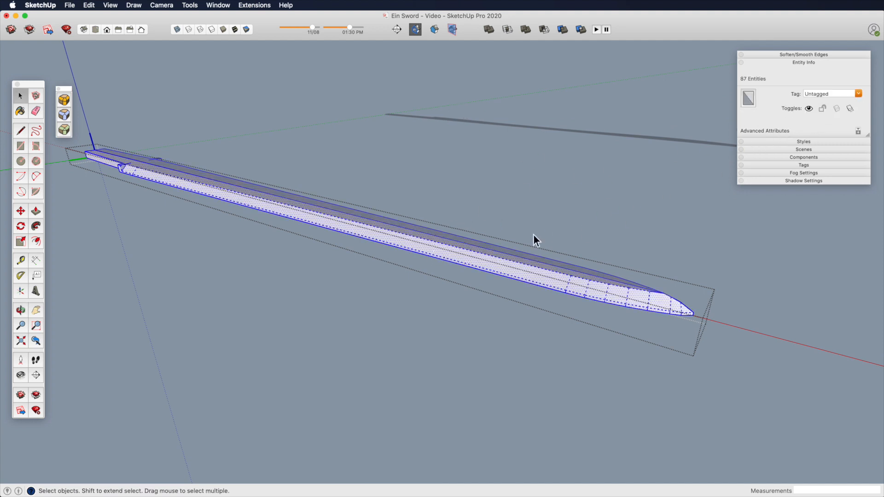
pyautogui.rightClick(460, 252)
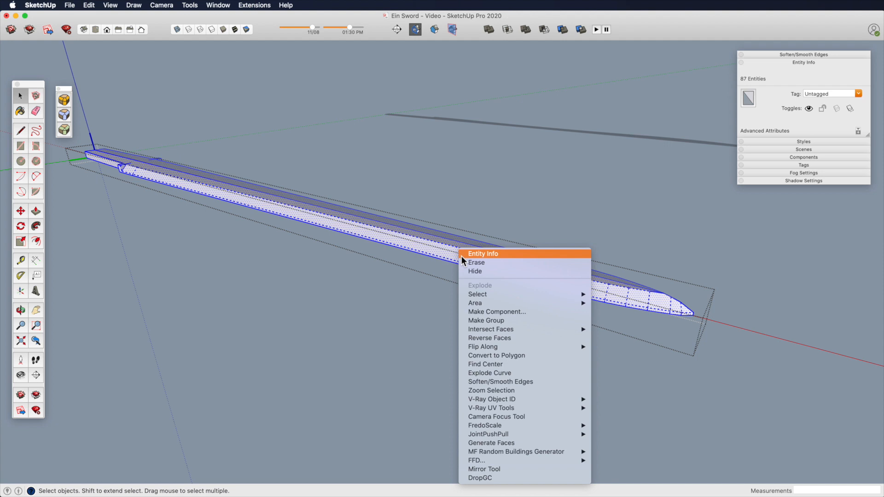
pyautogui.click(541, 382)
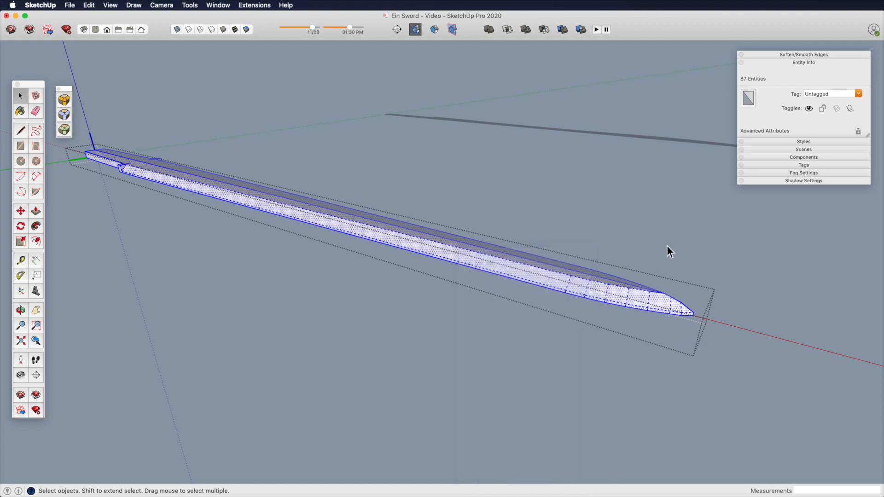
pyautogui.click(781, 53)
pyautogui.moveTo(736, 76)
pyautogui.mouseDown()
pyautogui.moveTo(755, 77)
pyautogui.moveTo(732, 77)
pyautogui.mouseUp()
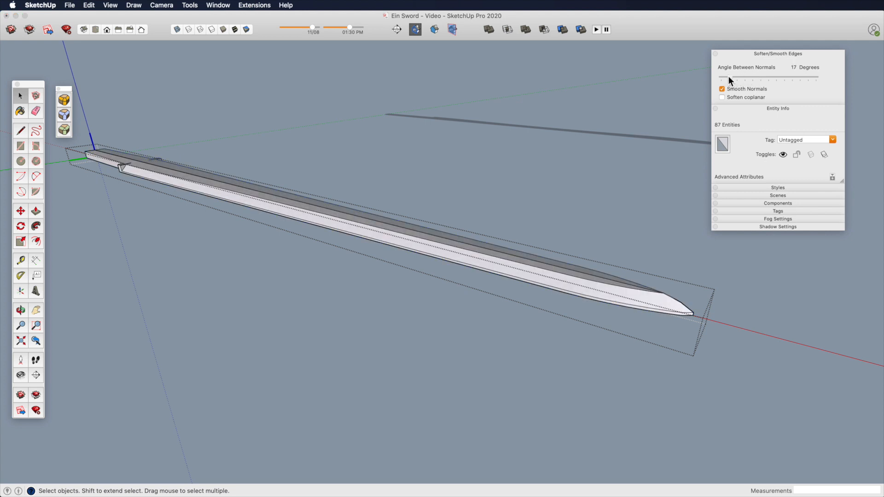
# Close the blade half component and examine the bevel from the tip back to the shoulder
pyautogui.click(552, 328)
pyautogui.moveTo(554, 270); pyautogui.dragTo(463, 242, button='middle')
pyautogui.click(503, 225)
pyautogui.keyDown('shift'); pyautogui.moveTo(463, 241); pyautogui.dragTo(426, 162, button='middle'); pyautogui.keyUp('shift')
pyautogui.keyDown('shift'); pyautogui.moveTo(319, 130); pyautogui.dragTo(547, 267, button='middle'); pyautogui.keyUp('shift')
pyautogui.scroll(3, 488, 304)
pyautogui.press('z')
pyautogui.scroll(-5, 514, 181)
pyautogui.click(527, 233)
pyautogui.scroll(5, 497, 283)
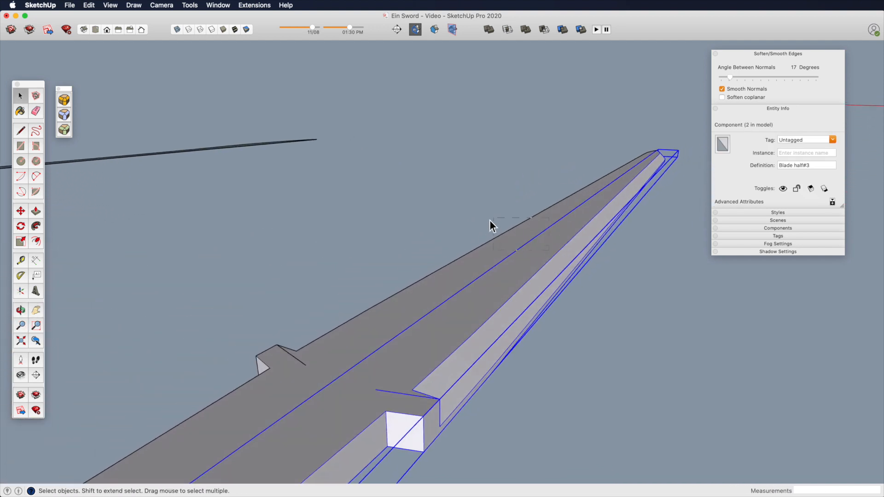
pyautogui.scroll(-2, 577, 255)
pyautogui.keyDown('shift'); pyautogui.click(536, 254); pyautogui.keyUp('shift')
pyautogui.press('x')
pyautogui.keyDown('shift'); pyautogui.moveTo(536, 254); pyautogui.dragTo(562, 208, button='middle'); pyautogui.keyUp('shift')
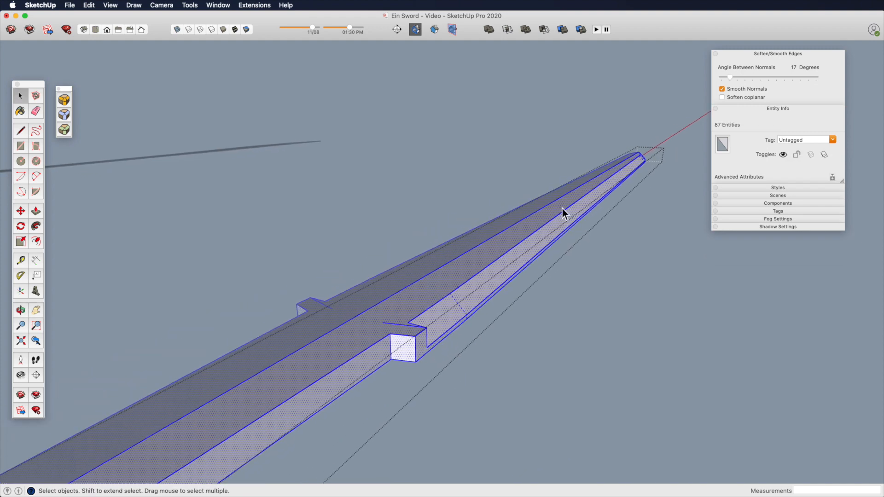
pyautogui.moveTo(537, 246); pyautogui.dragTo(491, 237, button='middle')
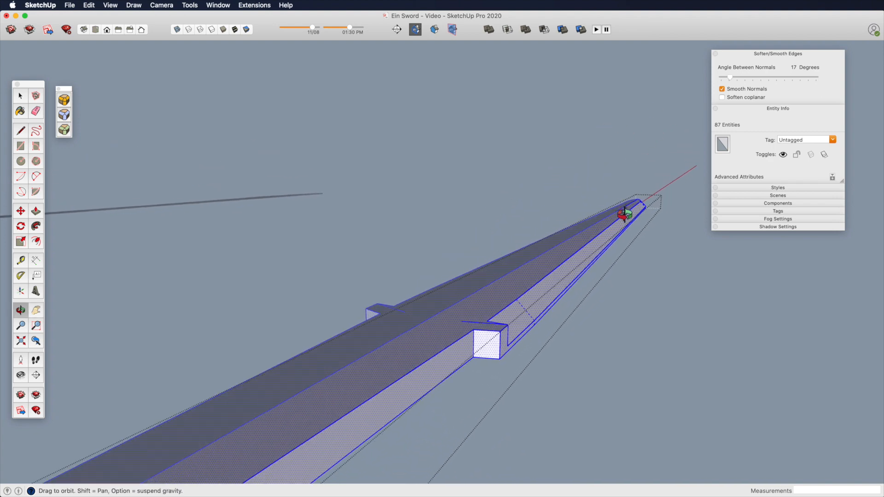
pyautogui.moveTo(567, 251); pyautogui.dragTo(523, 241, button='middle')
pyautogui.press('s')
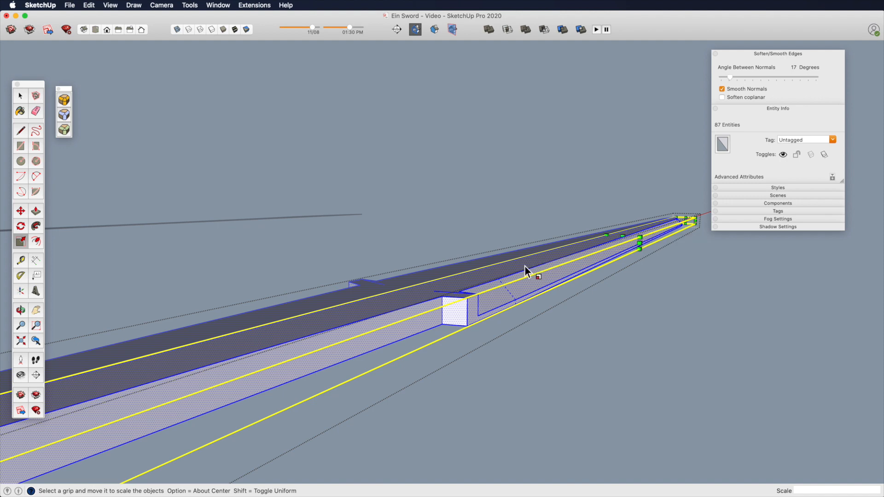
pyautogui.press('p')
pyautogui.moveTo(513, 273); pyautogui.dragTo(611, 236, button='middle')
pyautogui.press('space')
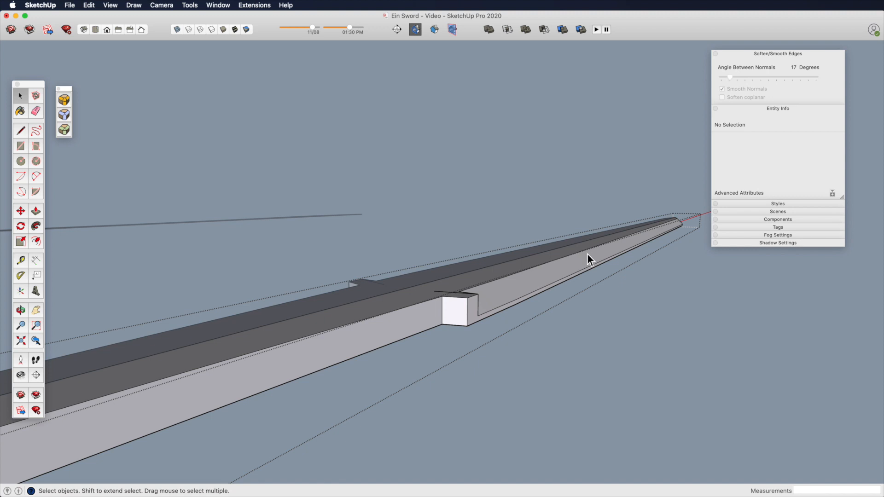
# Select all geometry of the blade half, scale it slightly thinner and close the component
pyautogui.tripleClick(520, 273)
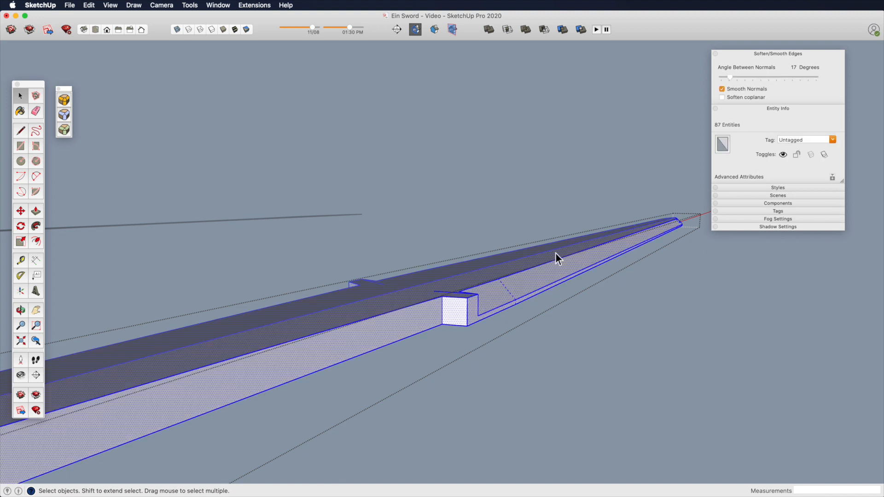
pyautogui.press('s')
pyautogui.moveTo(629, 239); pyautogui.dragTo(624, 244)
pyautogui.moveTo(624, 245); pyautogui.dragTo(486, 322, button='middle')
pyautogui.press('space')
pyautogui.click(459, 272)
# Copy the guard and pommel of the neighbouring finished sword along the green axis onto the new bevelled blade
pyautogui.moveTo(357, 251); pyautogui.dragTo(418, 322, button='middle')
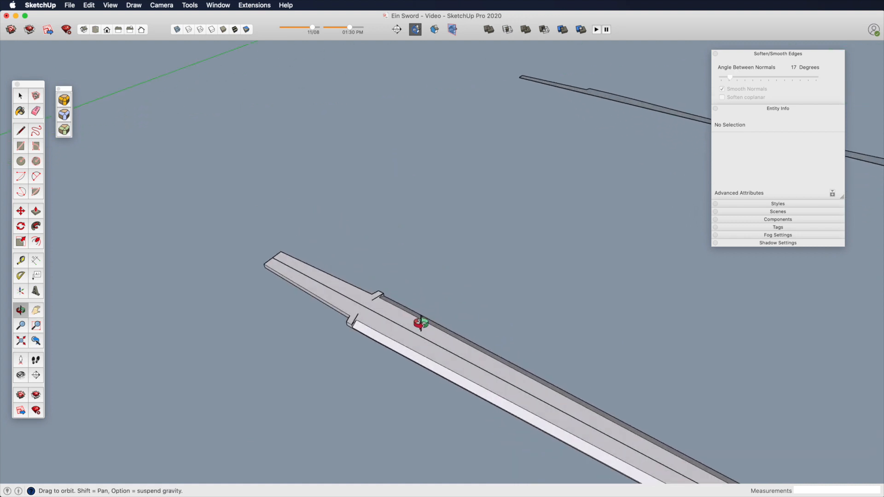
pyautogui.scroll(-6, 400, 383)
pyautogui.keyDown('shift'); pyautogui.moveTo(446, 375); pyautogui.dragTo(526, 252, button='middle'); pyautogui.keyUp('shift')
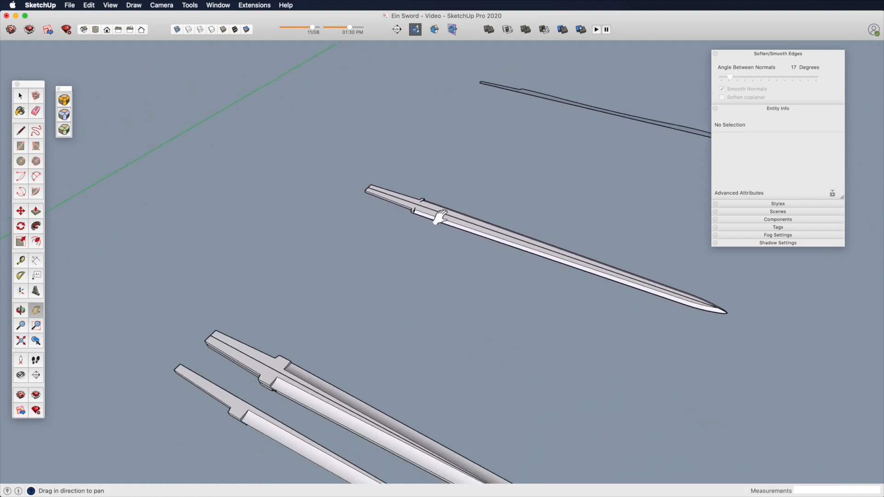
pyautogui.scroll(4, 421, 296)
pyautogui.scroll(-5, 444, 251)
pyautogui.keyDown('shift'); pyautogui.moveTo(414, 295); pyautogui.dragTo(516, 156, button='middle'); pyautogui.keyUp('shift')
pyautogui.click(279, 330)
pyautogui.keyDown('shift'); pyautogui.click(215, 303); pyautogui.keyUp('shift')
pyautogui.moveTo(367, 235); pyautogui.dragTo(280, 387, button='middle')
pyautogui.press('m')
pyautogui.click(279, 172)
pyautogui.press('alt')
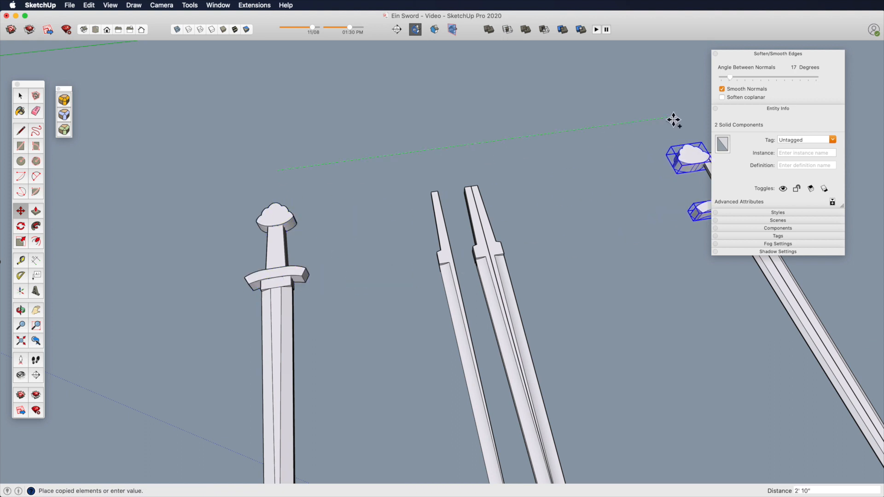
pyautogui.click(687, 121)
# Shift the copied guard and pommel together so they sit centred on the blade's tang, checking the overlap in X-ray view
pyautogui.keyDown('shift'); pyautogui.moveTo(663, 240); pyautogui.dragTo(418, 289, button='middle'); pyautogui.keyUp('shift')
pyautogui.scroll(8, 488, 345)
pyautogui.keyDown('shift'); pyautogui.moveTo(482, 244); pyautogui.dragTo(450, 369, button='middle'); pyautogui.keyUp('shift')
pyautogui.scroll(3, 454, 138)
pyautogui.press('m')
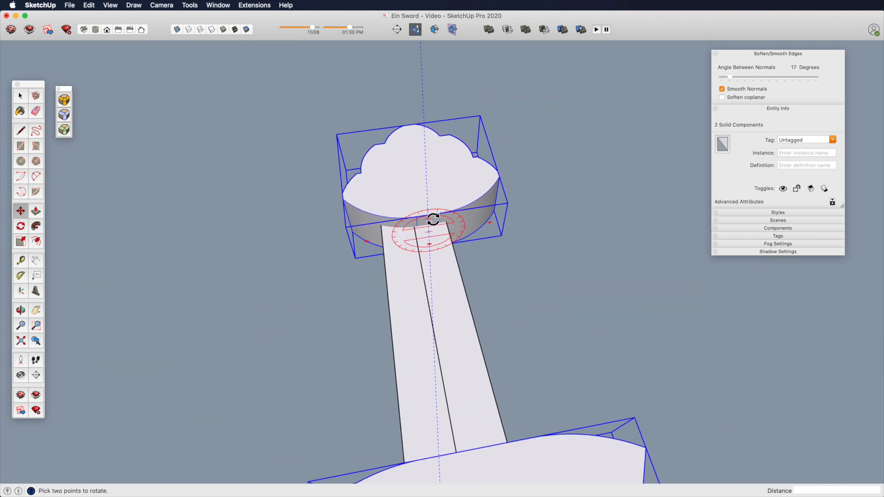
pyautogui.click(432, 214)
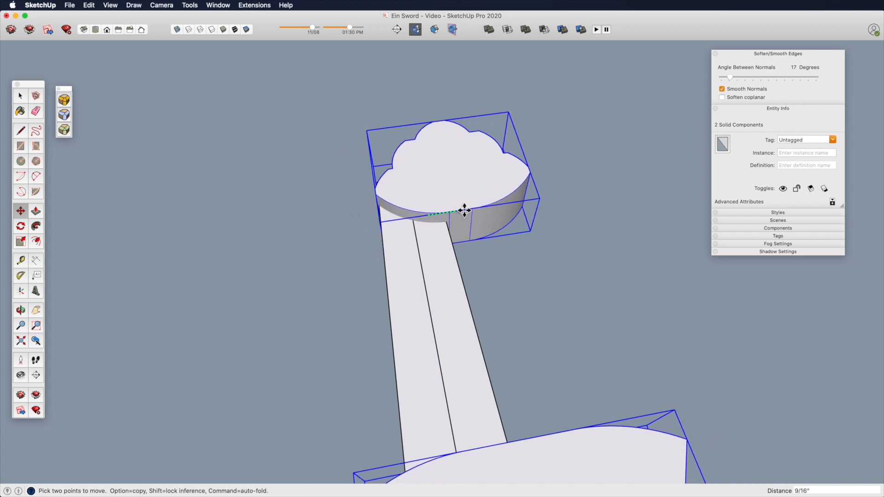
pyautogui.press('x')
pyautogui.click(409, 180)
pyautogui.press('space')
pyautogui.keyDown('shift'); pyautogui.moveTo(461, 261); pyautogui.dragTo(570, 297, button='middle'); pyautogui.keyUp('shift')
pyautogui.click(571, 297)
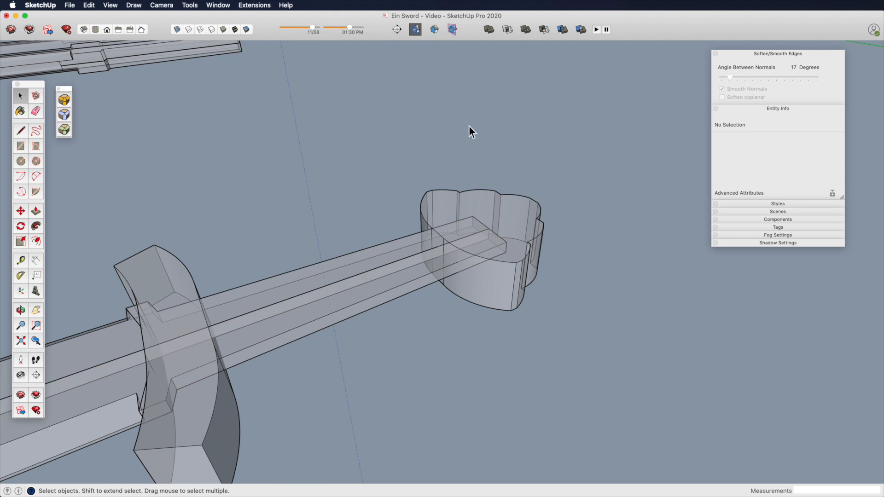
pyautogui.press('x')
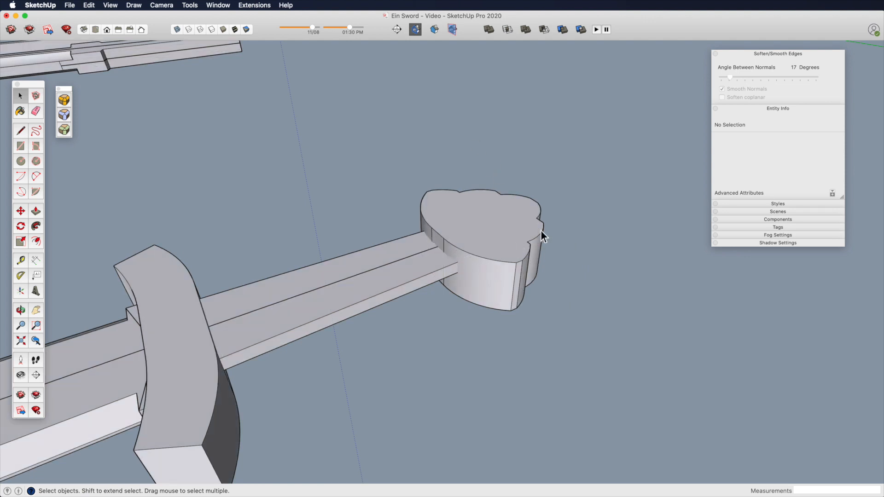
# Open the copied pommel for editing and select its two flat faces
pyautogui.moveTo(468, 244); pyautogui.dragTo(430, 340, button='middle')
pyautogui.press('z')
pyautogui.moveTo(430, 339); pyautogui.dragTo(468, 196)
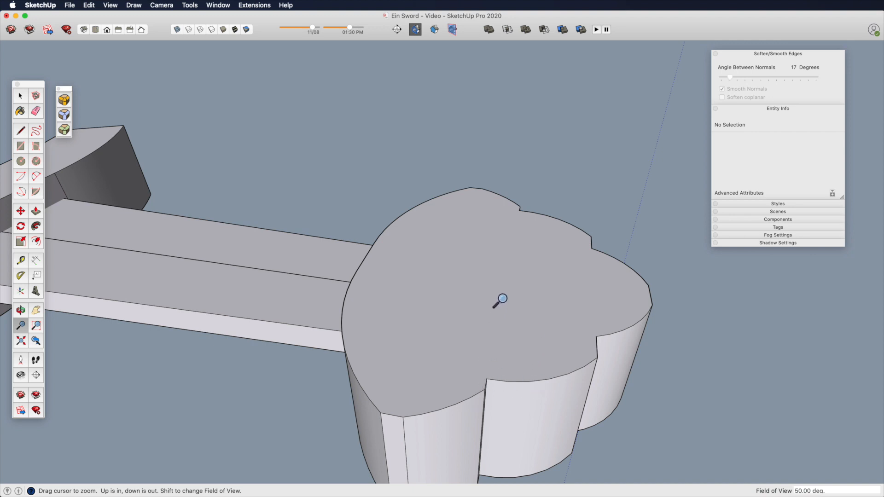
pyautogui.press('space')
pyautogui.moveTo(484, 316); pyautogui.dragTo(489, 259, button='middle')
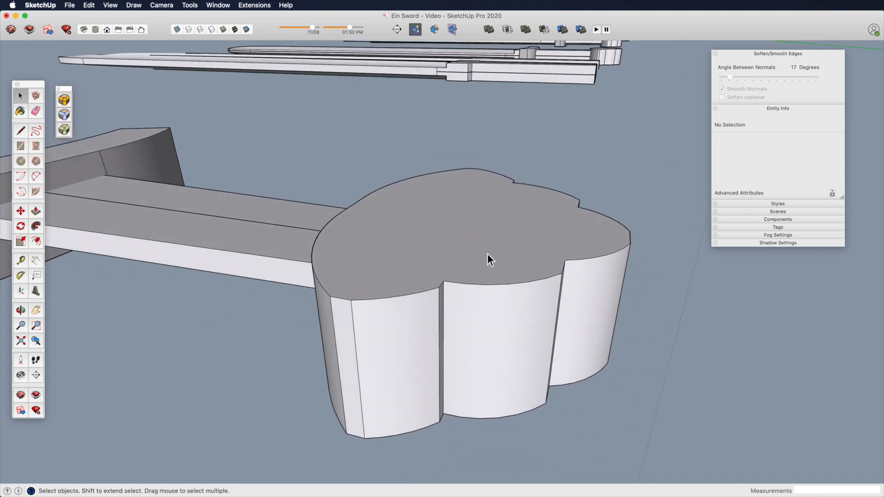
pyautogui.doubleClick(453, 239)
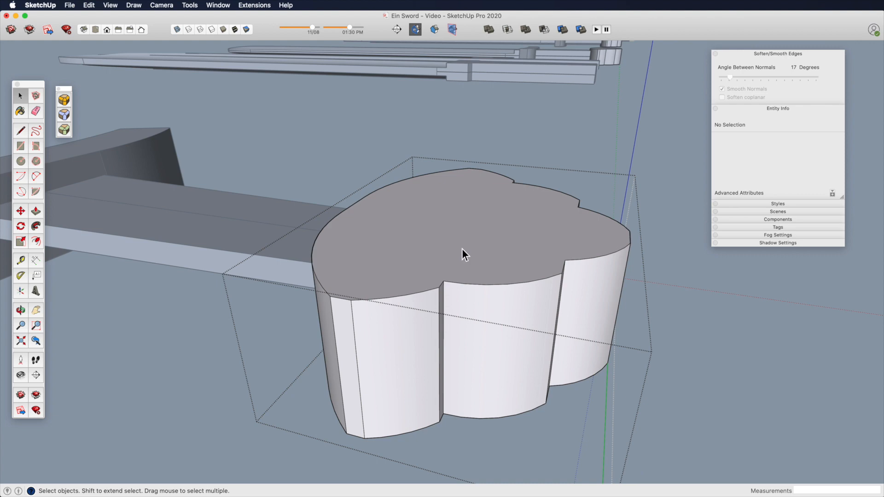
pyautogui.click(478, 242)
pyautogui.moveTo(478, 242); pyautogui.dragTo(470, 327, button='middle')
pyautogui.keyDown('shift'); pyautogui.click(505, 304); pyautogui.keyUp('shift')
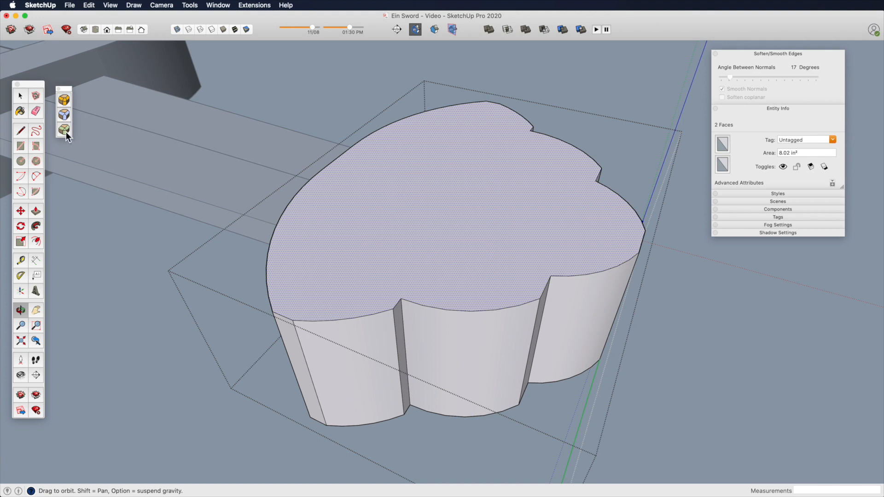
# Bevel the outlines of the pommel's two selected faces with an offset of .15
pyautogui.click(64, 130)
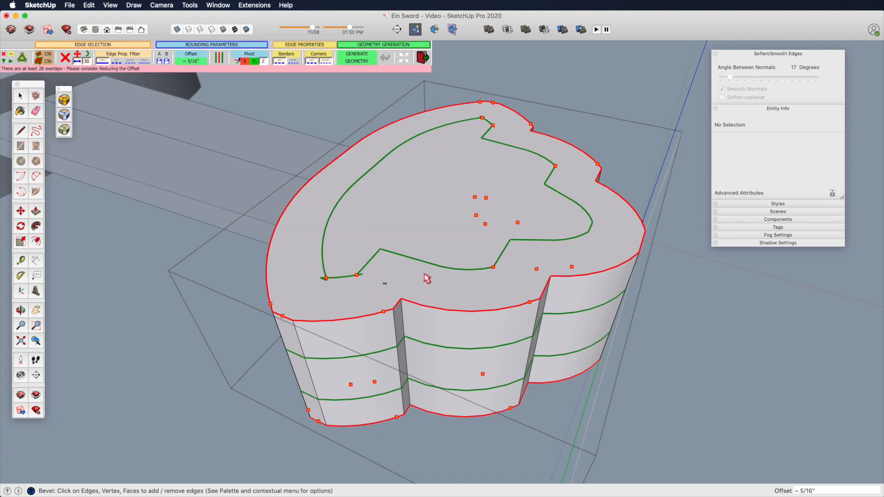
pyautogui.click(189, 63)
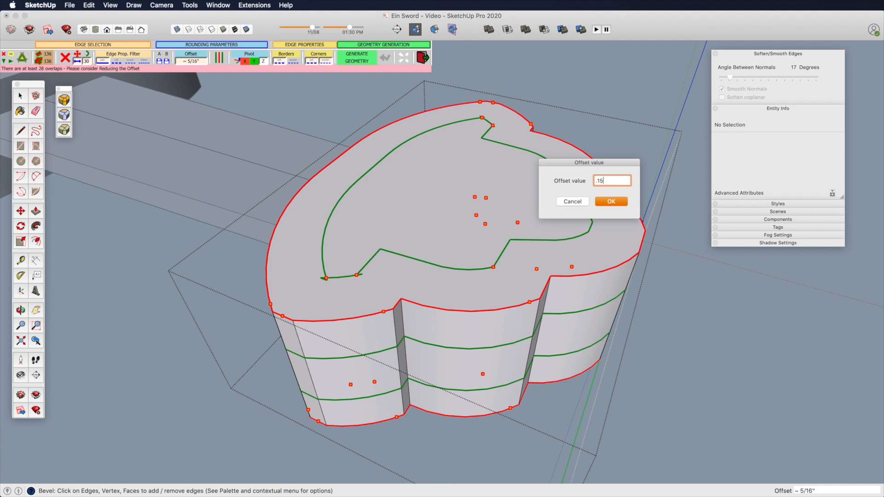
pyautogui.press('Return')
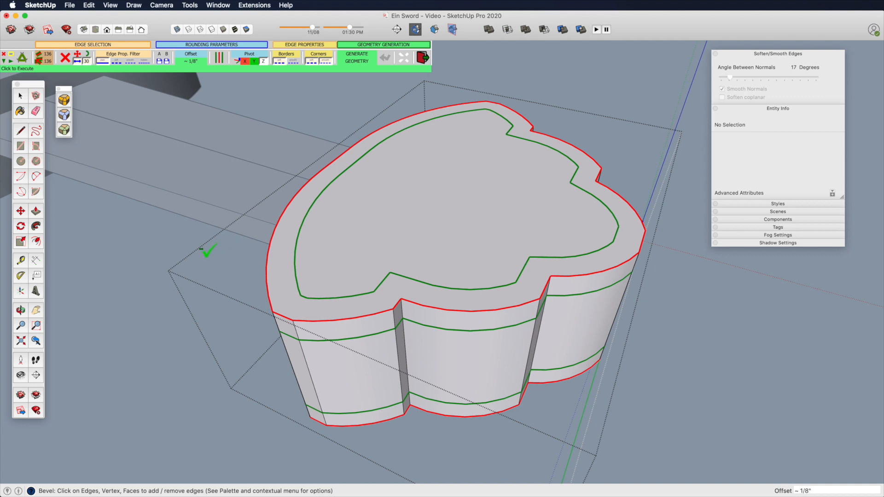
pyautogui.click(207, 251)
# Soften the bevelled pommel's edges at 27 degrees between normals and close the component
pyautogui.moveTo(325, 295); pyautogui.dragTo(518, 313, button='middle')
pyautogui.scroll(-5, 420, 343)
pyautogui.moveTo(518, 313); pyautogui.dragTo(516, 192, button='middle')
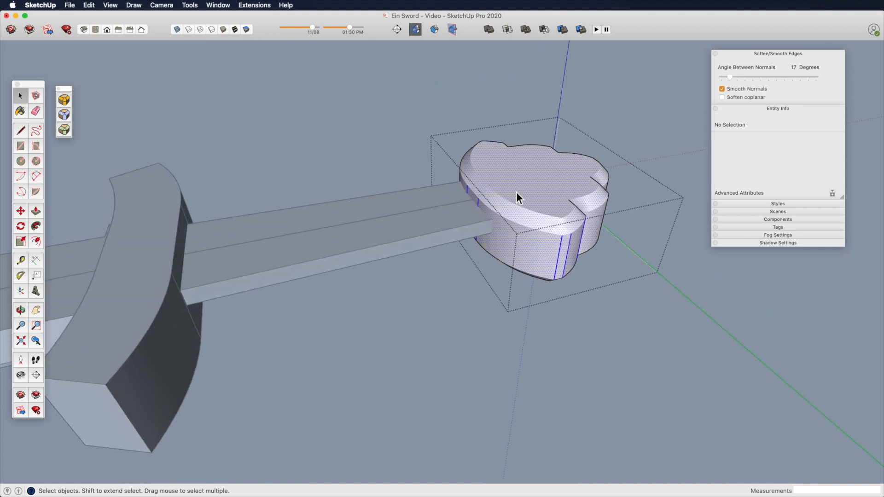
pyautogui.tripleClick(515, 192)
pyautogui.moveTo(734, 76); pyautogui.dragTo(737, 79)
pyautogui.click(629, 172)
# Examine the assembled sword with its bevelled pommel and the flat curved blade profile beside it
pyautogui.keyDown('shift'); pyautogui.moveTo(590, 199); pyautogui.dragTo(399, 145, button='middle'); pyautogui.keyUp('shift')
pyautogui.press('z')
pyautogui.moveTo(399, 146); pyautogui.dragTo(378, 210)
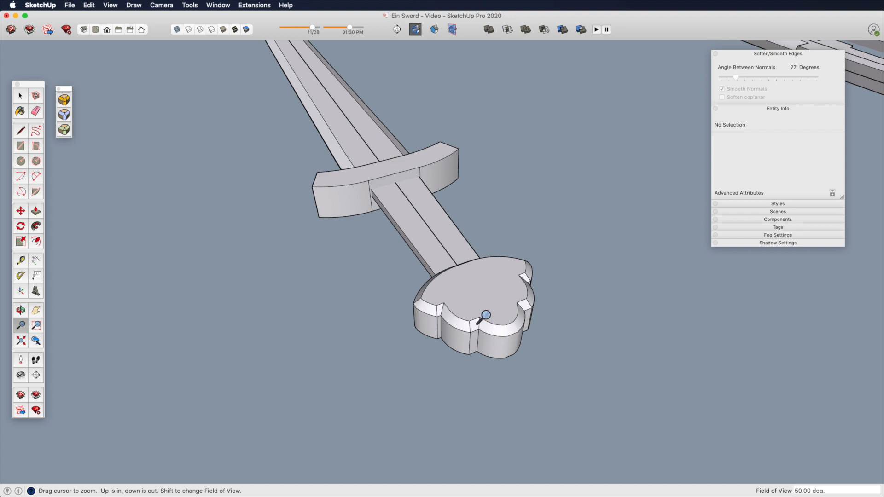
pyautogui.moveTo(495, 312); pyautogui.dragTo(557, 377, button='middle')
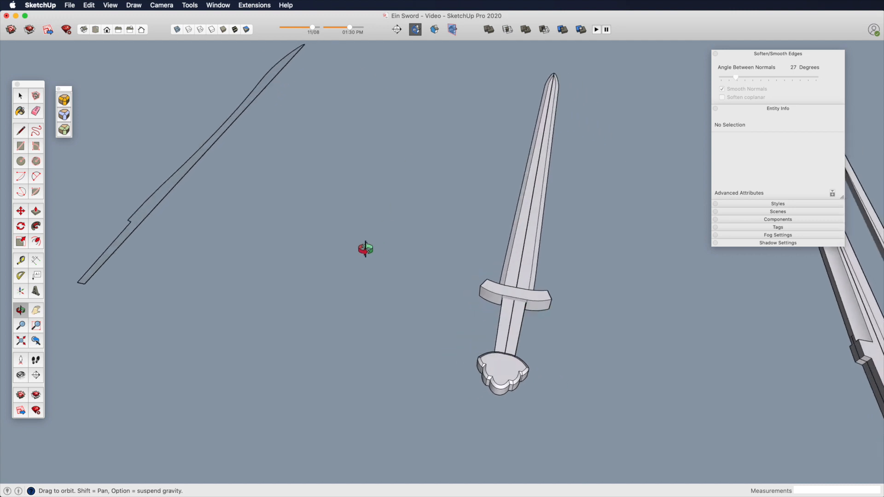
pyautogui.moveTo(366, 249); pyautogui.dragTo(357, 349, button='middle')
pyautogui.moveTo(357, 349); pyautogui.dragTo(340, 290)
pyautogui.press('h')
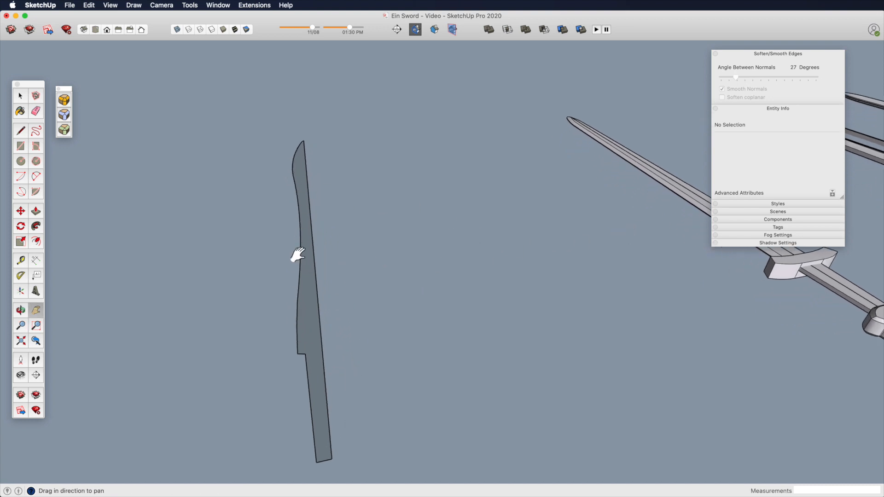
pyautogui.moveTo(288, 312); pyautogui.dragTo(714, 354, button='middle')
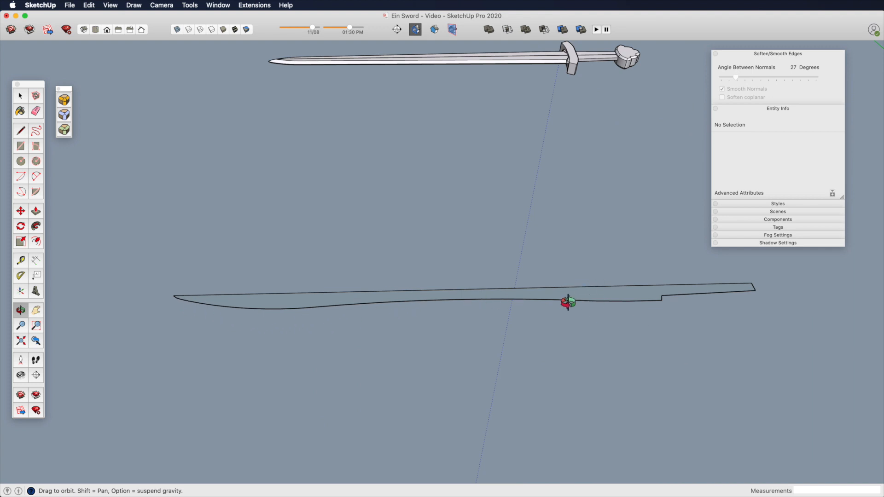
# Copy the flat curved blade half to its side and mirror the copy with a green-axis scale of -1
pyautogui.moveTo(265, 247); pyautogui.dragTo(338, 306, button='middle')
pyautogui.click(336, 307)
pyautogui.press('m')
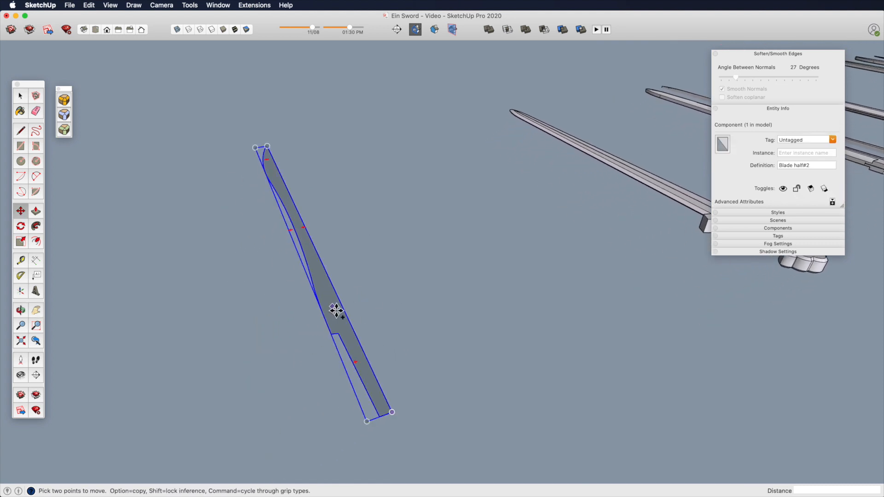
pyautogui.press('alt')
pyautogui.click(336, 310)
pyautogui.click(385, 300)
pyautogui.press('s')
pyautogui.moveTo(331, 229); pyautogui.dragTo(390, 215)
pyautogui.write('-1')
pyautogui.press('Return')
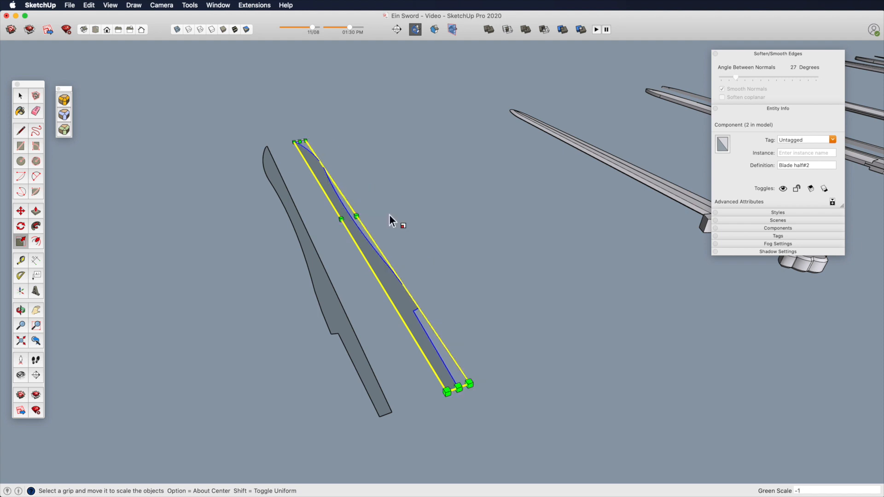
# Move the mirrored blade half by its tang corner so its straight edge meets the original half
pyautogui.press('m')
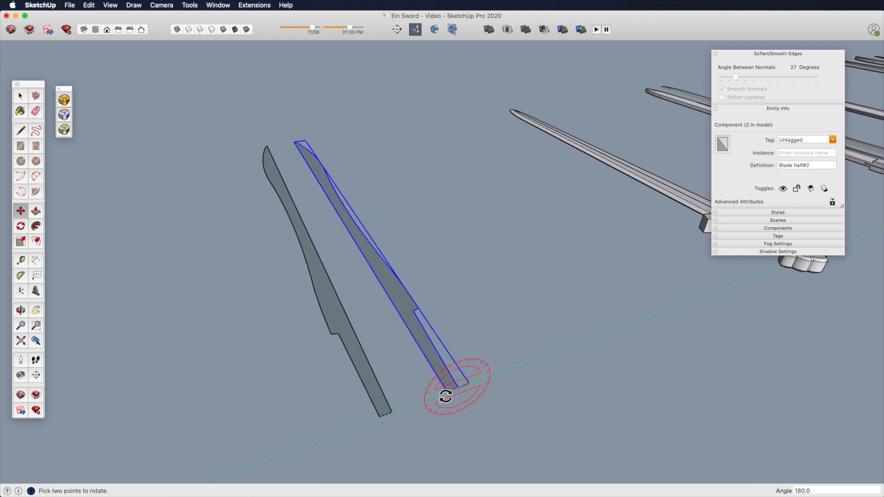
pyautogui.click(448, 393)
pyautogui.click(391, 412)
pyautogui.moveTo(391, 412); pyautogui.dragTo(463, 386, button='middle')
pyautogui.scroll(1, 463, 385)
pyautogui.moveTo(463, 385); pyautogui.dragTo(432, 190)
pyautogui.press('space')
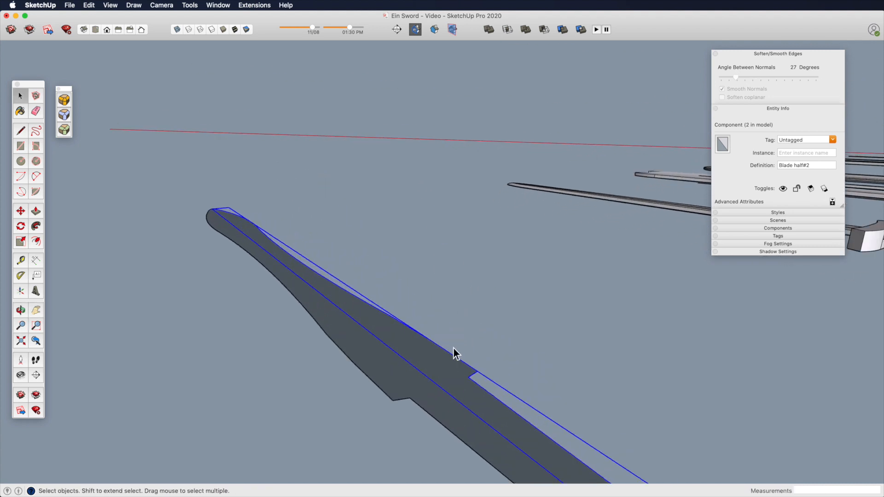
# Open the curved blade half and extrude its face about 3/8" with Push/Pull
pyautogui.doubleClick(378, 364)
pyautogui.keyDown('shift'); pyautogui.moveTo(378, 363); pyautogui.dragTo(361, 315, button='middle'); pyautogui.keyUp('shift')
pyautogui.press('p')
pyautogui.click(361, 315)
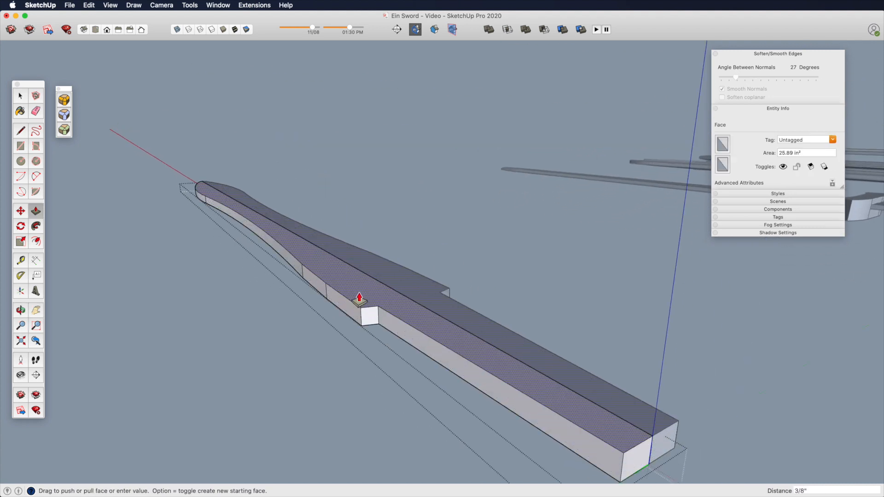
pyautogui.click(361, 292)
# Select the chain of upper outer edges on the curved blade half from the shoulder around to the tip
pyautogui.press('z')
pyautogui.moveTo(351, 335); pyautogui.dragTo(374, 271)
pyautogui.moveTo(374, 272); pyautogui.dragTo(339, 280, button='middle')
pyautogui.press('space')
pyautogui.click(338, 277)
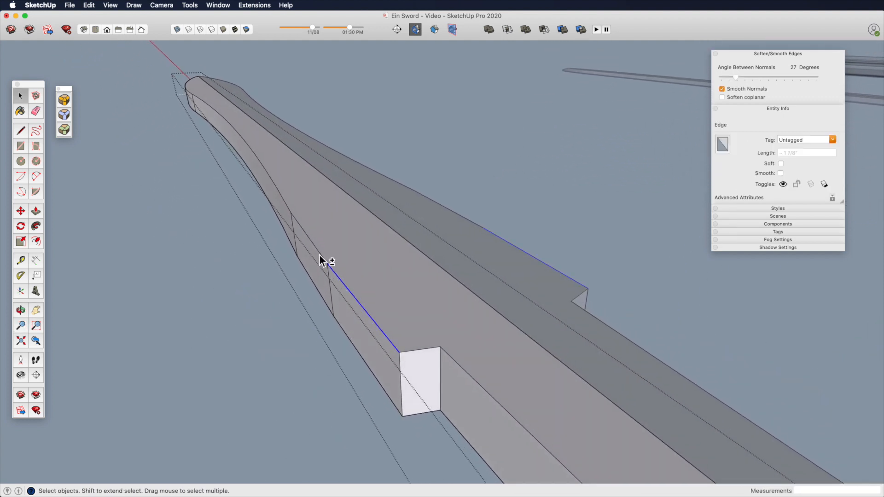
pyautogui.keyDown('shift'); pyautogui.click(281, 193); pyautogui.keyUp('shift')
pyautogui.moveTo(282, 192); pyautogui.dragTo(503, 292, button='middle')
pyautogui.keyDown('shift'); pyautogui.click(329, 279); pyautogui.keyUp('shift')
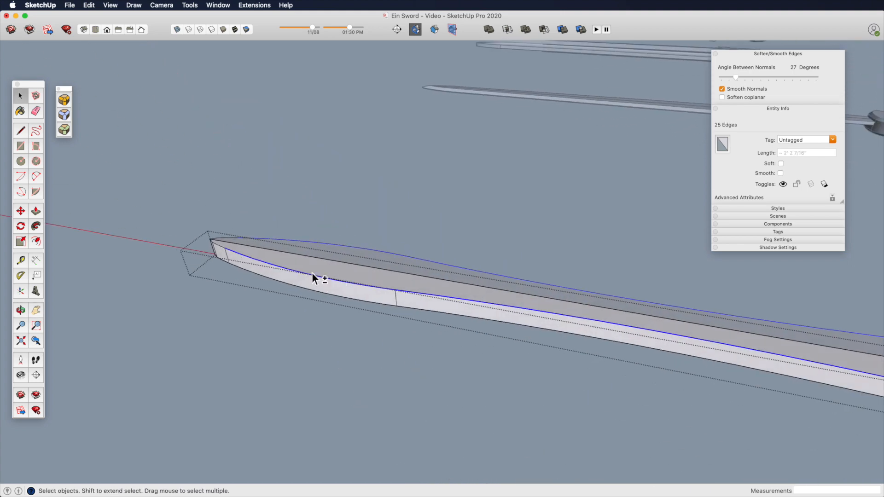
pyautogui.keyDown('shift'); pyautogui.click(223, 250); pyautogui.keyUp('shift')
pyautogui.keyDown('shift'); pyautogui.click(231, 240); pyautogui.keyUp('shift')
pyautogui.keyDown('shift'); pyautogui.moveTo(250, 273); pyautogui.dragTo(496, 272, button='middle'); pyautogui.keyUp('shift')
pyautogui.scroll(3, 496, 272)
pyautogui.press('space')
pyautogui.keyDown('shift'); pyautogui.click(463, 362); pyautogui.keyUp('shift')
pyautogui.moveTo(471, 356); pyautogui.dragTo(358, 290, button='middle')
pyautogui.moveTo(162, 66); pyautogui.dragTo(255, 215, button='middle')
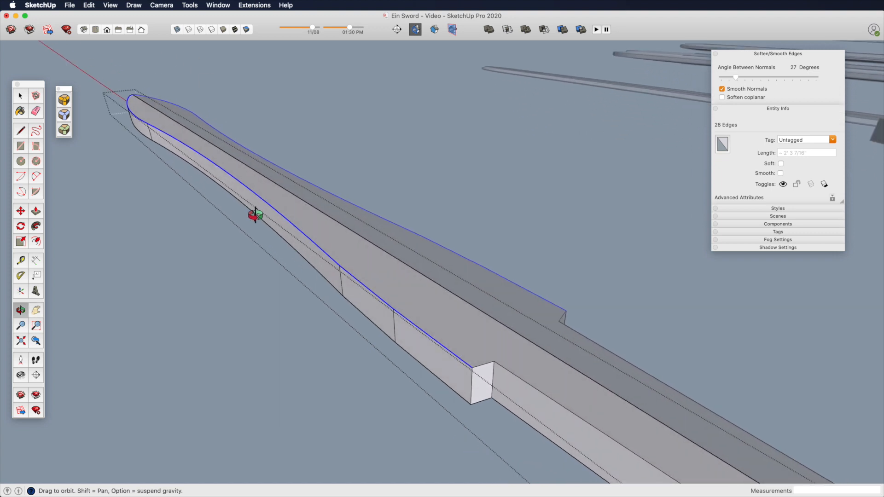
# Bevel the selected outer edges of the curved blade half with a 1/2" offset, generating the geometry despite the overlap
pyautogui.click(64, 130)
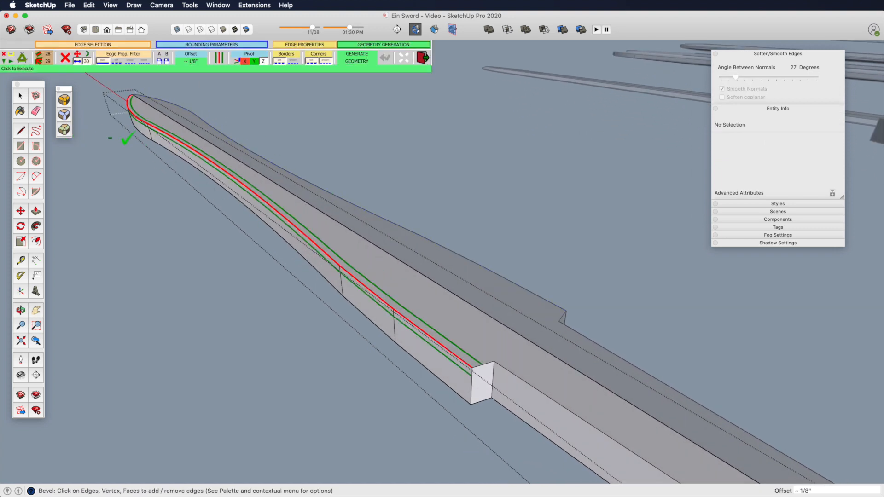
pyautogui.click(191, 59)
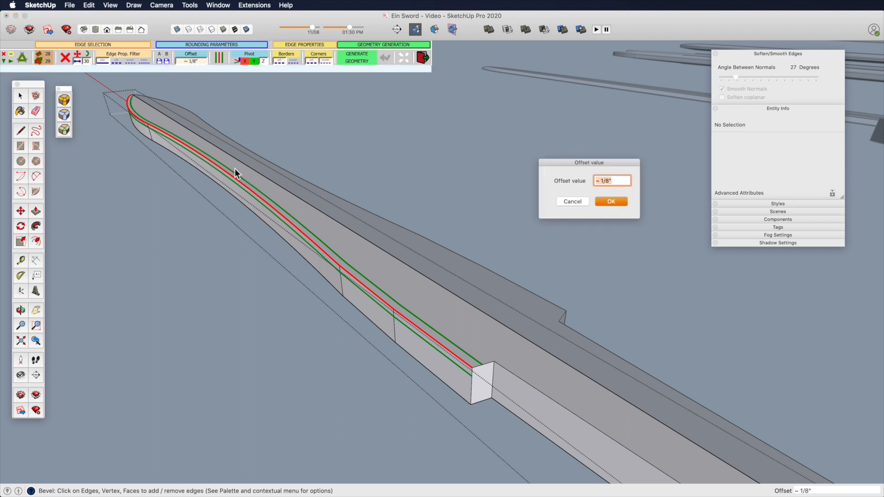
pyautogui.write('1/2')
pyautogui.press('Return')
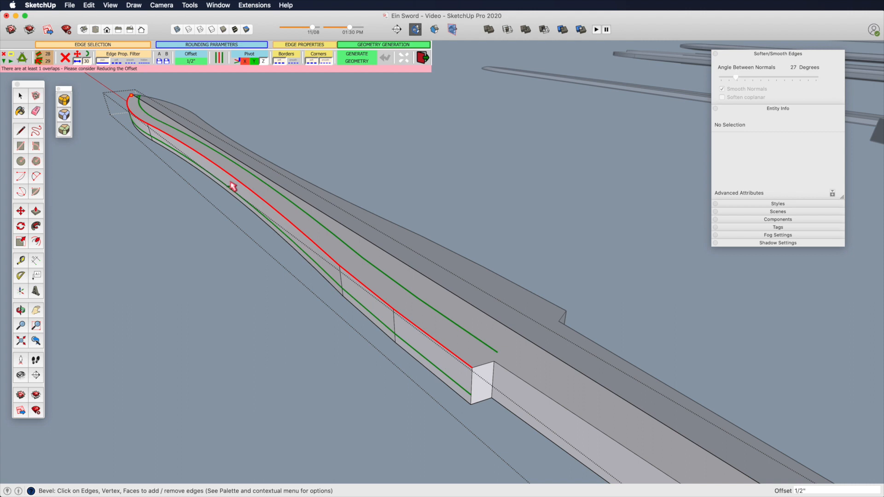
pyautogui.press('Return')
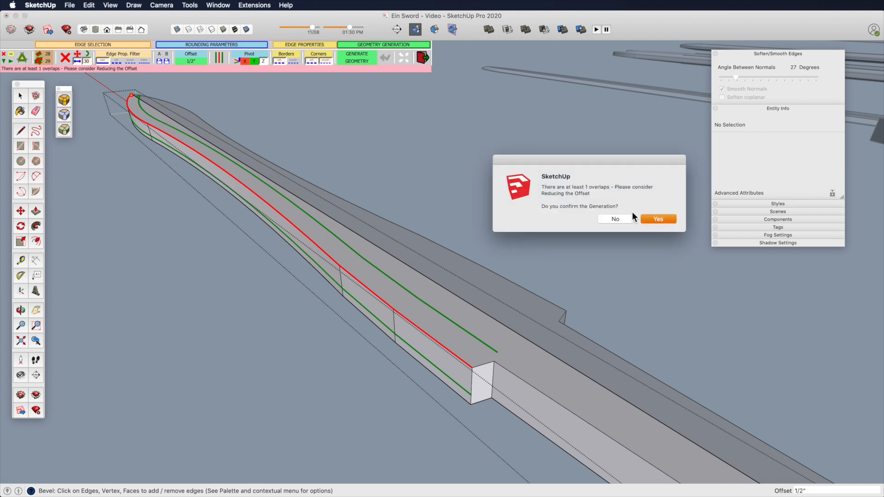
pyautogui.click(657, 220)
pyautogui.press('space')
# Open the bevelled curved blade half, select all its geometry and scale it thinner along the blue axis
pyautogui.click(395, 189)
pyautogui.moveTo(395, 191); pyautogui.dragTo(239, 244, button='middle')
pyautogui.keyDown('shift'); pyautogui.moveTo(398, 235); pyautogui.dragTo(436, 185, button='middle'); pyautogui.keyUp('shift')
pyautogui.click(384, 258)
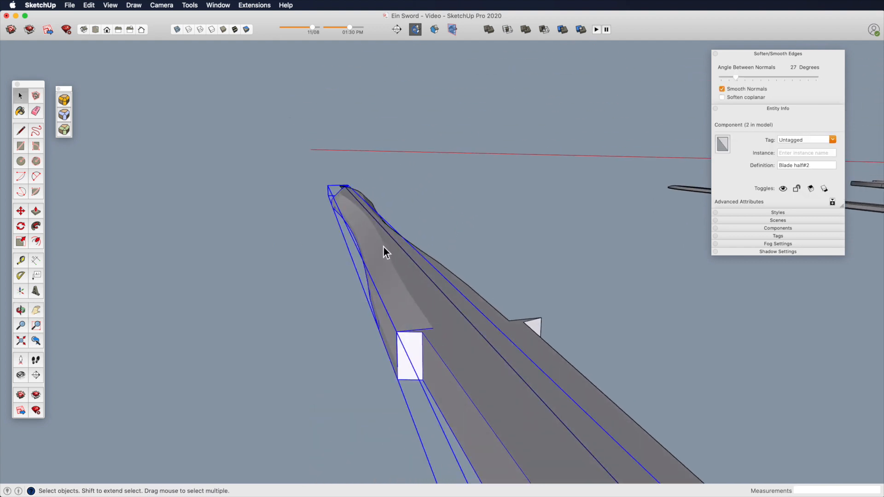
pyautogui.tripleClick(383, 247)
pyautogui.press('s')
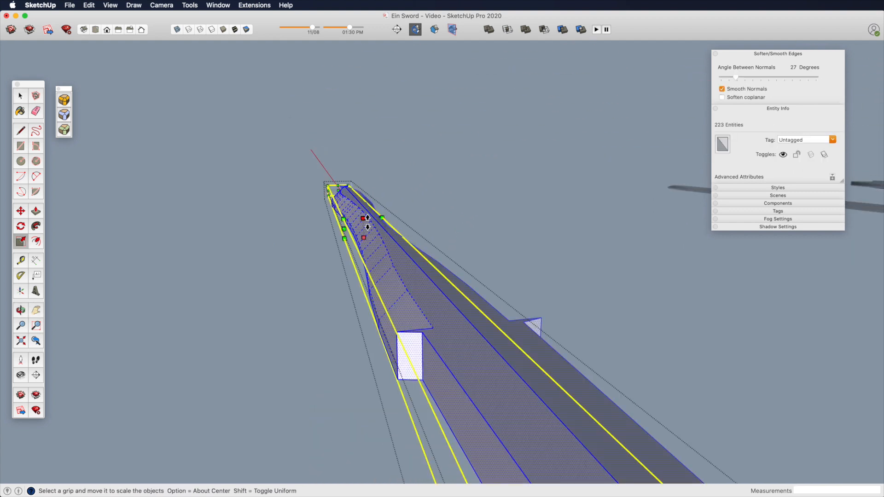
pyautogui.moveTo(365, 220); pyautogui.dragTo(365, 232)
pyautogui.press('space')
pyautogui.click(426, 222)
# Select all geometry of the blade half and set its soften angle between normals to 19 degrees
pyautogui.moveTo(426, 222); pyautogui.dragTo(345, 338, button='middle')
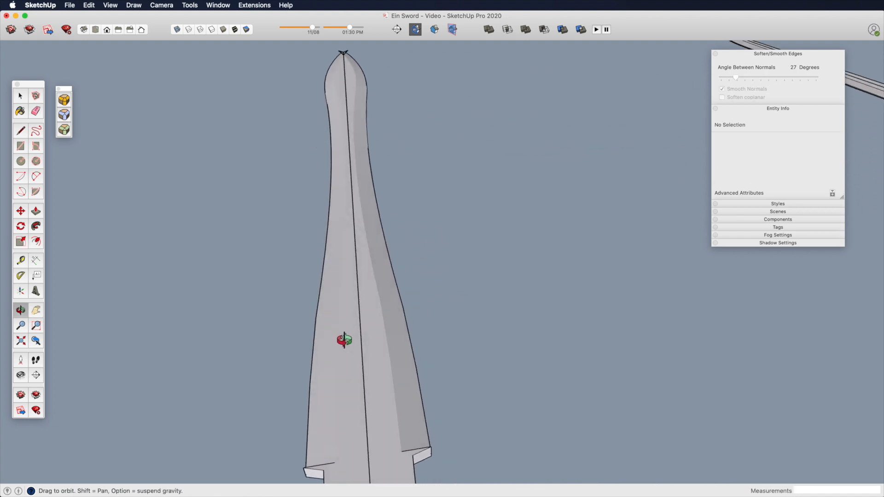
pyautogui.moveTo(352, 303); pyautogui.dragTo(355, 253, button='middle')
pyautogui.tripleClick(340, 270)
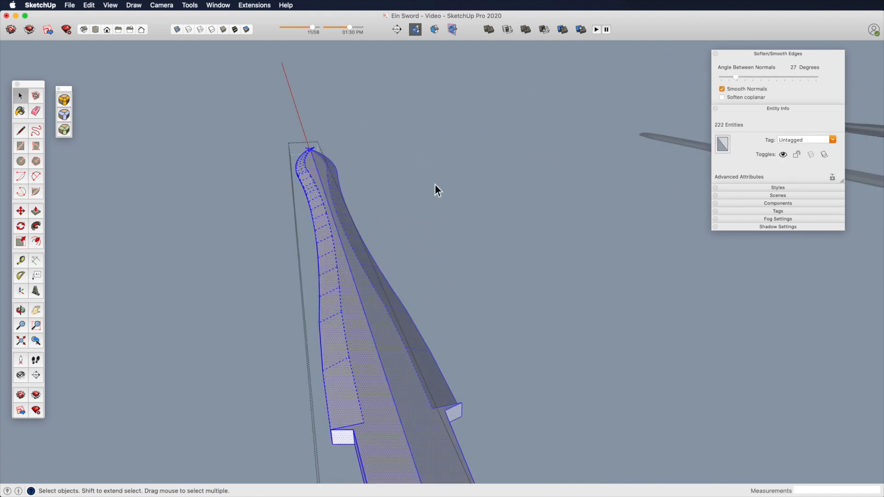
pyautogui.moveTo(736, 78); pyautogui.dragTo(731, 78)
pyautogui.click(389, 229)
# Examine the bevelled curved blade from tip to tang, on both its upper side and its flat underside
pyautogui.moveTo(388, 229); pyautogui.dragTo(400, 84, button='middle')
pyautogui.moveTo(399, 84); pyautogui.dragTo(356, 215)
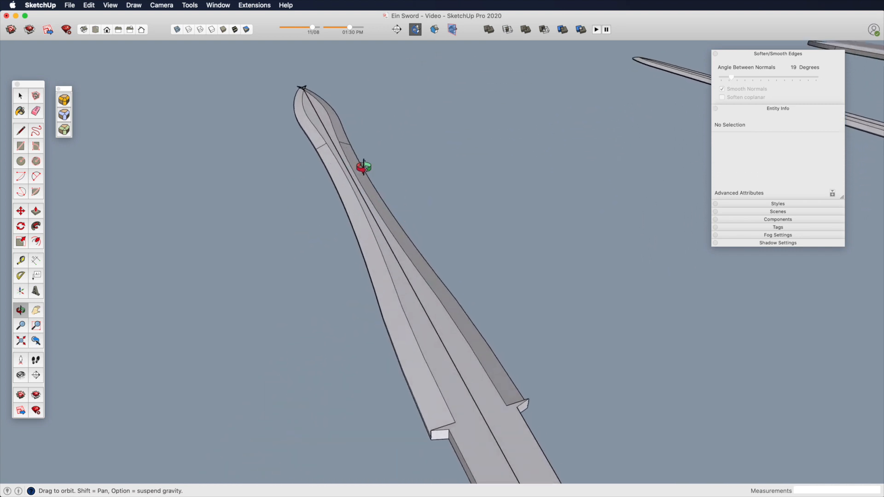
pyautogui.moveTo(379, 249); pyautogui.dragTo(405, 257)
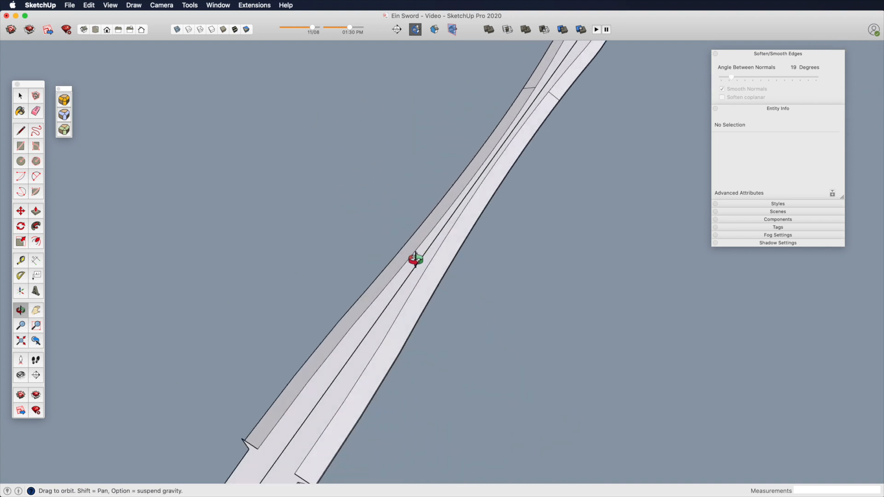
pyautogui.moveTo(495, 156); pyautogui.dragTo(451, 267)
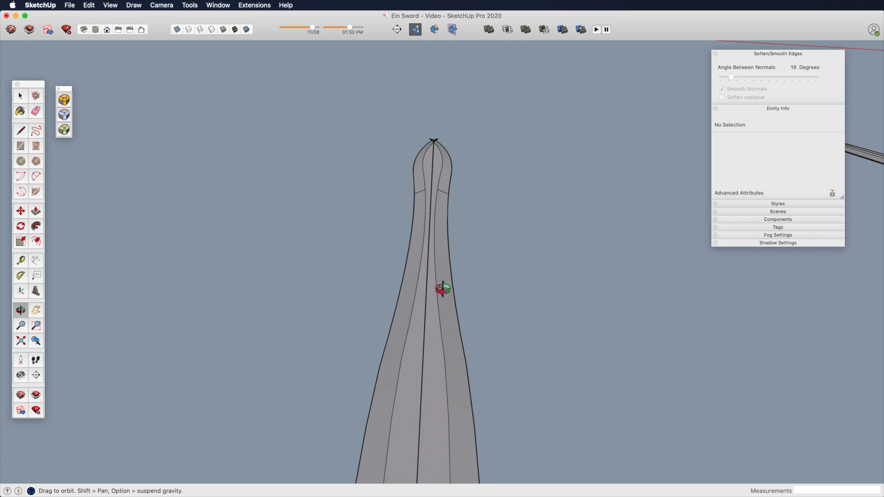
pyautogui.moveTo(415, 239); pyautogui.dragTo(276, 267)
pyautogui.moveTo(276, 267); pyautogui.dragTo(571, 263)
pyautogui.moveTo(322, 297); pyautogui.dragTo(586, 233)
pyautogui.press('h')
pyautogui.keyDown('shift'); pyautogui.moveTo(600, 191); pyautogui.dragTo(369, 281, button='middle'); pyautogui.keyUp('shift')
pyautogui.moveTo(584, 266); pyautogui.dragTo(265, 280)
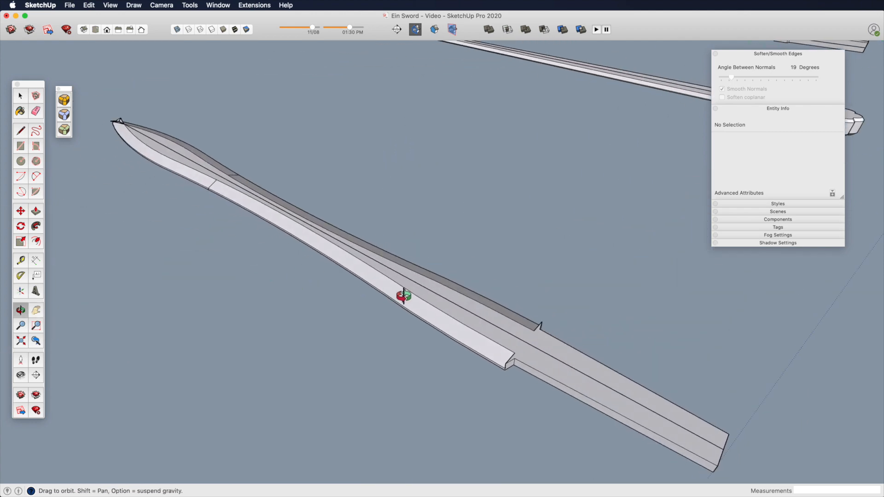
pyautogui.moveTo(403, 296); pyautogui.dragTo(431, 204)
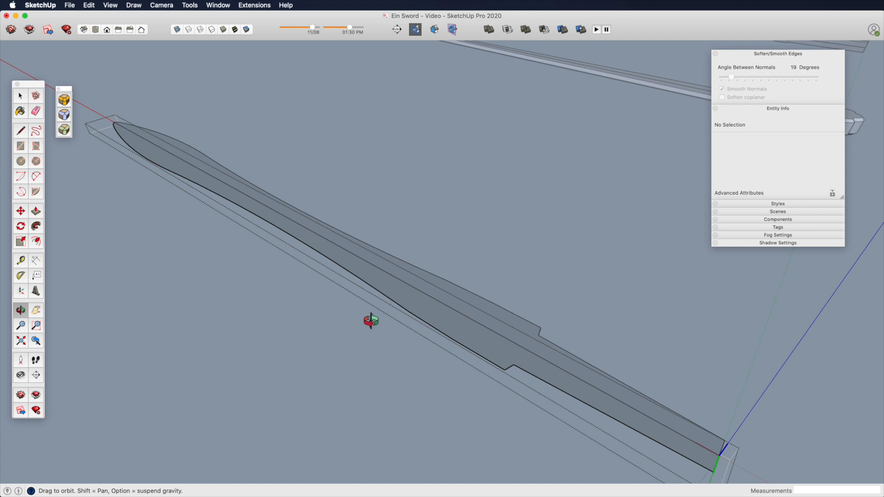
pyautogui.moveTo(394, 304); pyautogui.dragTo(369, 276)
pyautogui.press('space')
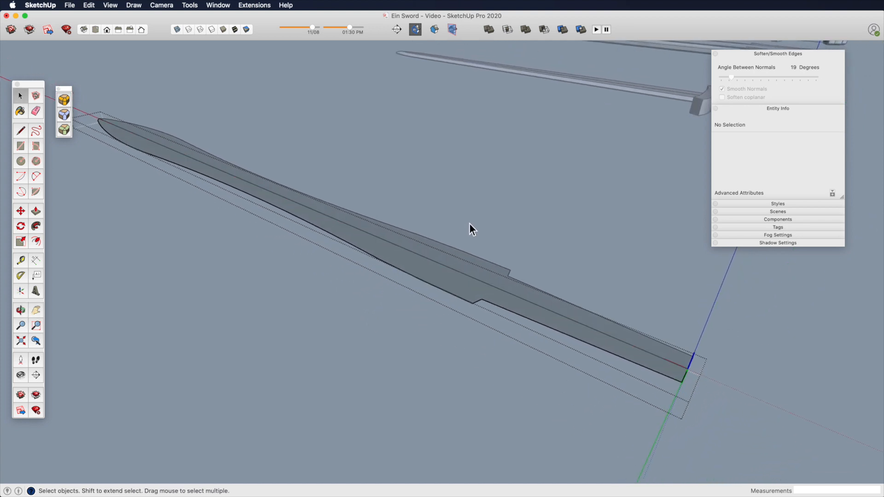
# Draw a rectangle from the centre line to the outer edge on the blade half's underside near the shoulder and pull it into a block
pyautogui.moveTo(387, 286); pyautogui.dragTo(541, 319, button='middle')
pyautogui.scroll(2, 541, 319)
pyautogui.moveTo(541, 319); pyautogui.dragTo(517, 258)
pyautogui.press('space')
pyautogui.click(496, 284)
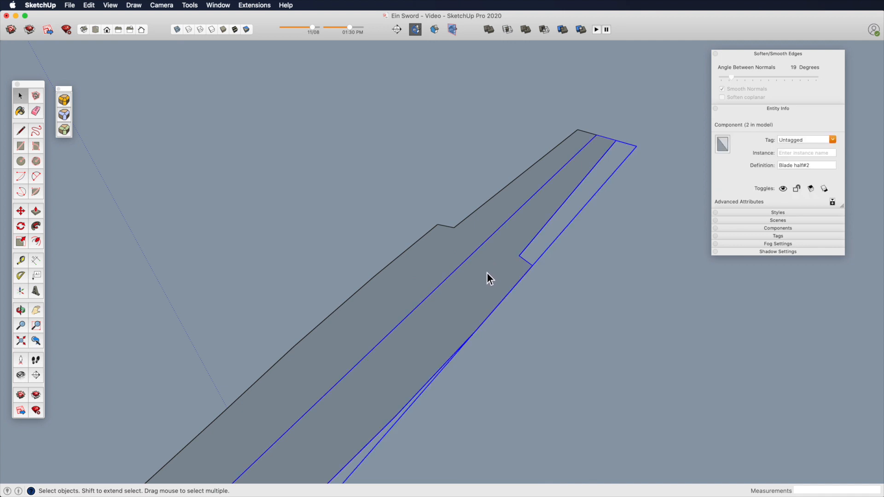
pyautogui.keyDown('shift'); pyautogui.moveTo(488, 264); pyautogui.dragTo(488, 228, button='middle'); pyautogui.keyUp('shift')
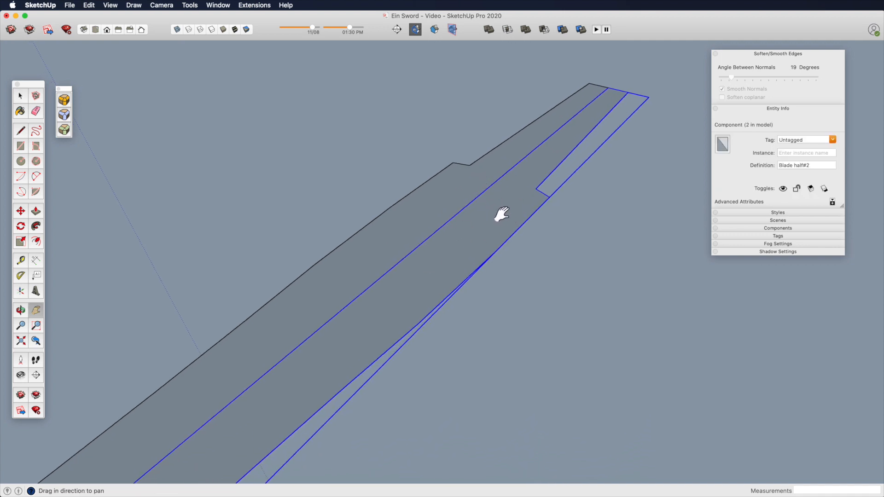
pyautogui.press('r')
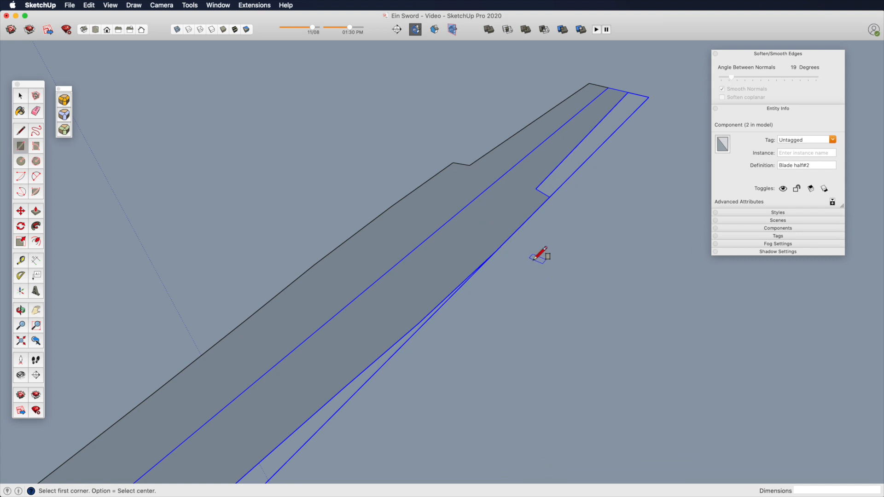
pyautogui.click(487, 190)
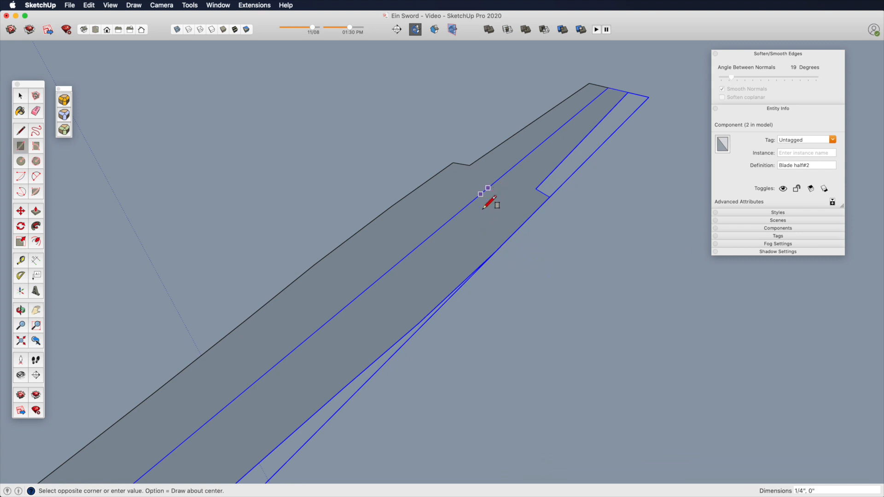
pyautogui.click(506, 240)
pyautogui.press('p')
pyautogui.moveTo(506, 226); pyautogui.dragTo(506, 199)
# Copy the block's end face about 13/16" along the blade towards the tip and delete the block
pyautogui.press('space')
pyautogui.click(493, 220)
pyautogui.press('m')
pyautogui.click(484, 220)
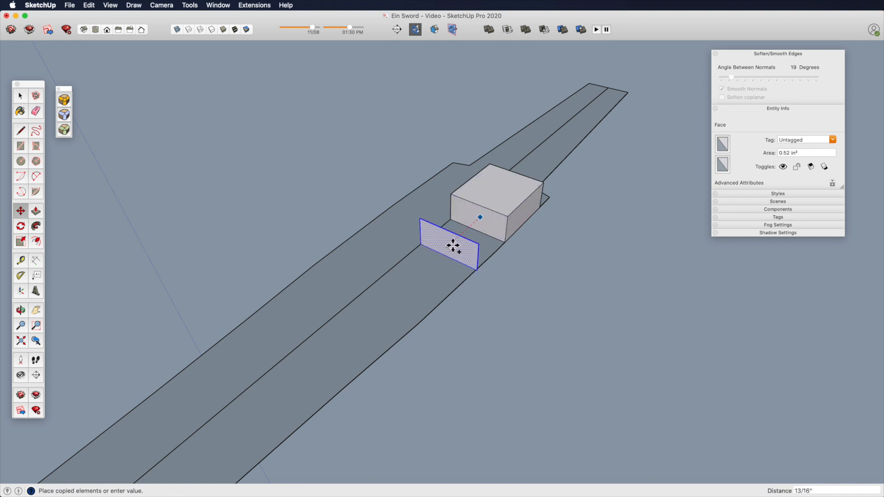
pyautogui.click(453, 246)
pyautogui.press('space')
pyautogui.tripleClick(493, 208)
pyautogui.press('Delete')
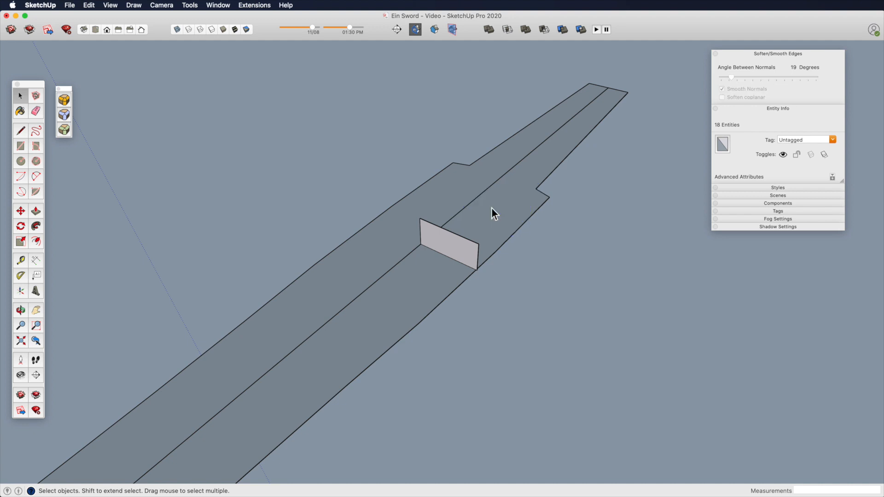
# Move the upright face back towards the blade's shoulder and make it a group
pyautogui.click(456, 244)
pyautogui.press('m')
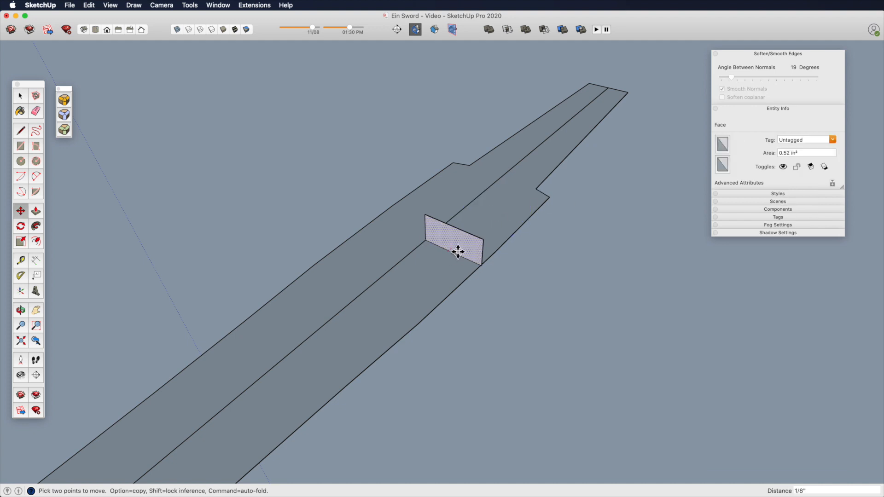
pyautogui.click(458, 249)
pyautogui.click(499, 216)
pyautogui.press('space')
pyautogui.doubleClick(501, 219)
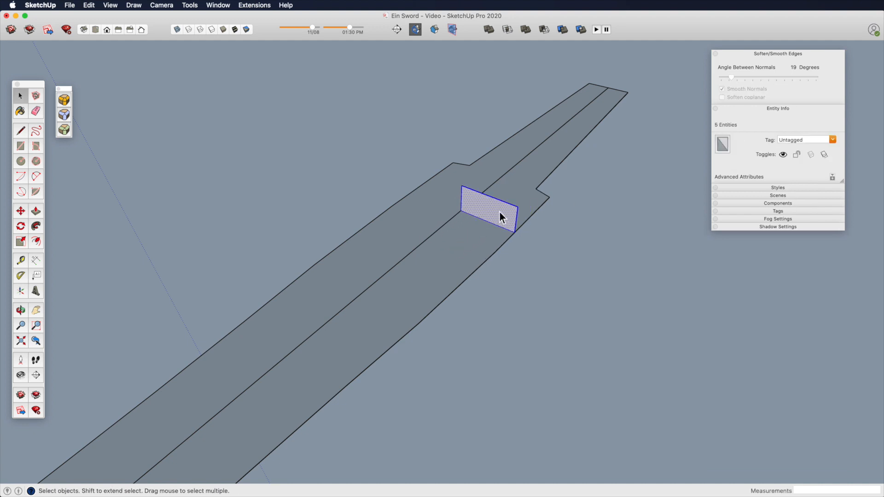
pyautogui.press('g')
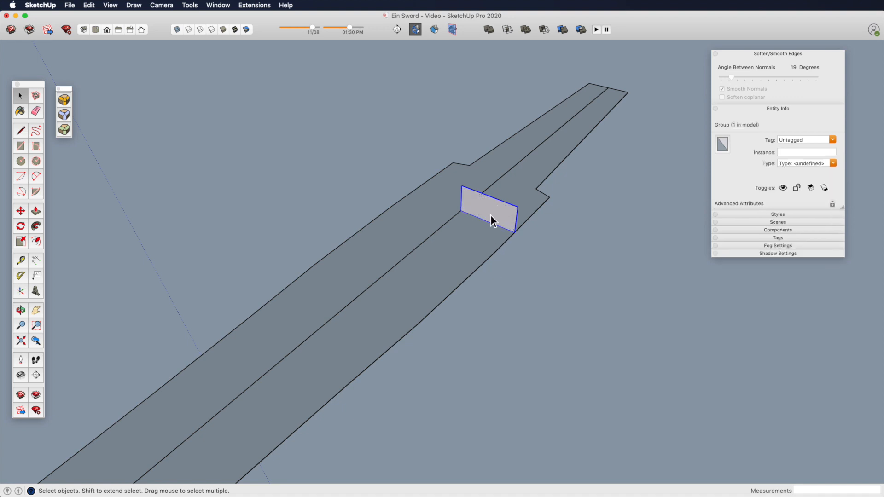
# Cut the upright face group and paste it in place inside the curved blade half component
pyautogui.click(90, 5)
pyautogui.click(102, 39)
pyautogui.doubleClick(509, 236)
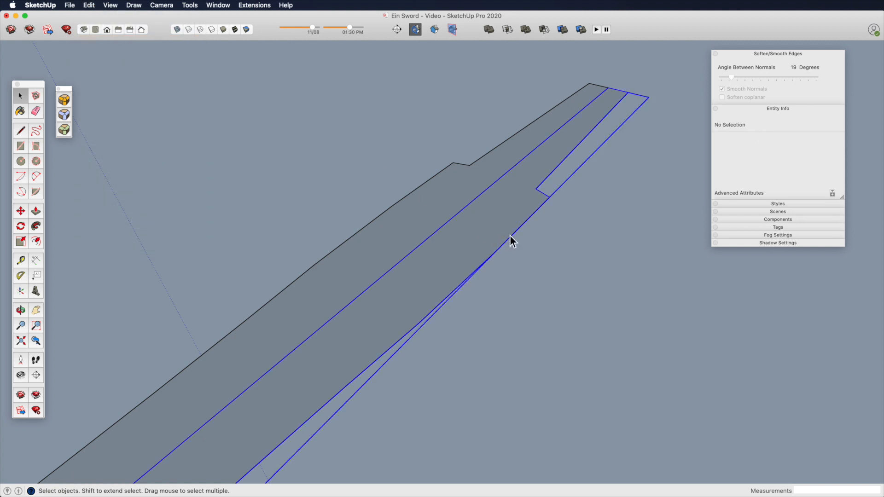
pyautogui.click(88, 5)
pyautogui.click(116, 66)
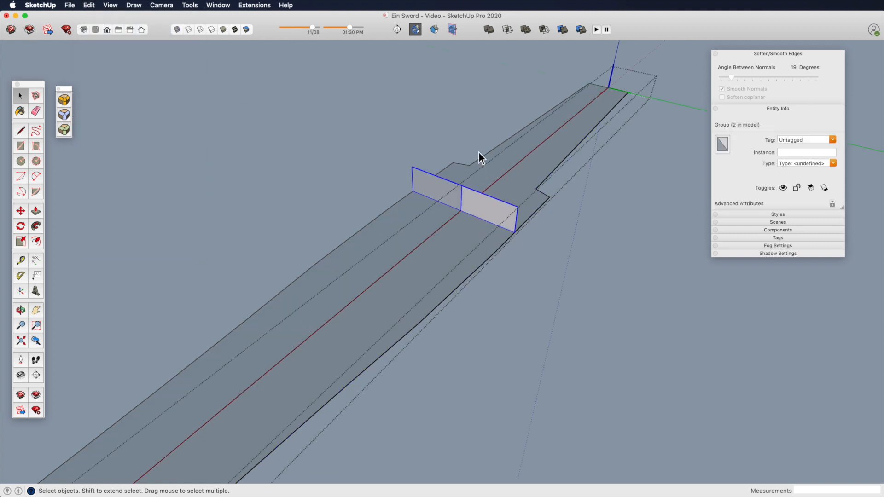
# Try to extrude the upright face along the blade and scale its end face narrower to follow the outline
pyautogui.doubleClick(498, 220)
pyautogui.press('p')
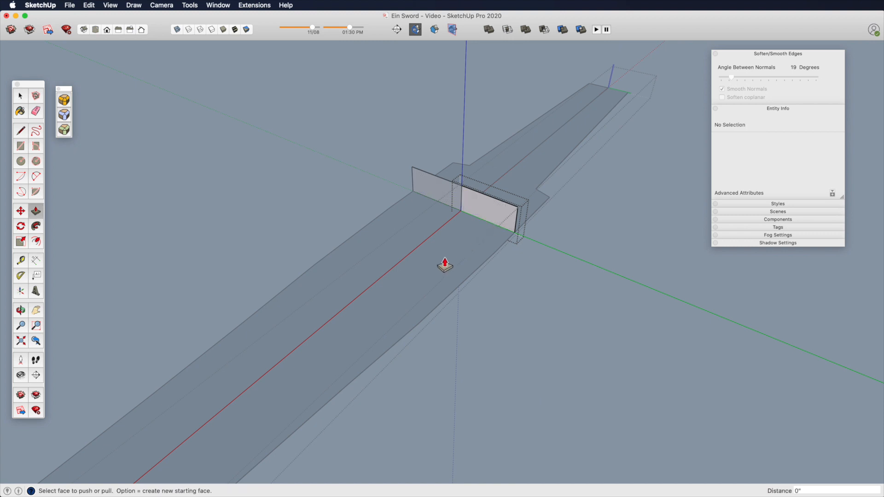
pyautogui.moveTo(494, 221); pyautogui.dragTo(423, 352)
pyautogui.keyDown('shift'); pyautogui.moveTo(451, 267); pyautogui.dragTo(550, 237, button='middle'); pyautogui.keyUp('shift')
pyautogui.press('space')
pyautogui.click(528, 228)
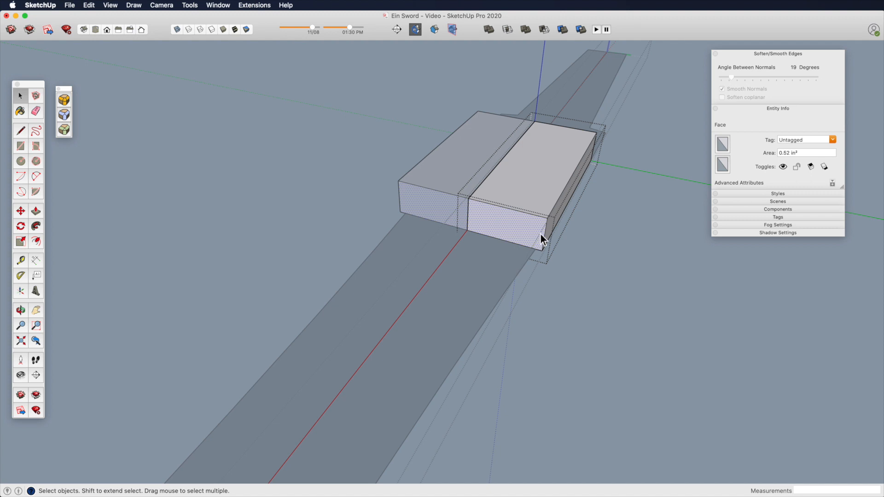
pyautogui.press('s')
pyautogui.moveTo(545, 235)
pyautogui.mouseDown()
pyautogui.moveTo(507, 233)
pyautogui.moveTo(592, 249)
pyautogui.moveTo(516, 229)
pyautogui.moveTo(534, 240)
pyautogui.mouseUp()
# Try to extend the block with further Push/Pull sections along the blade towards the tip
pyautogui.press('p')
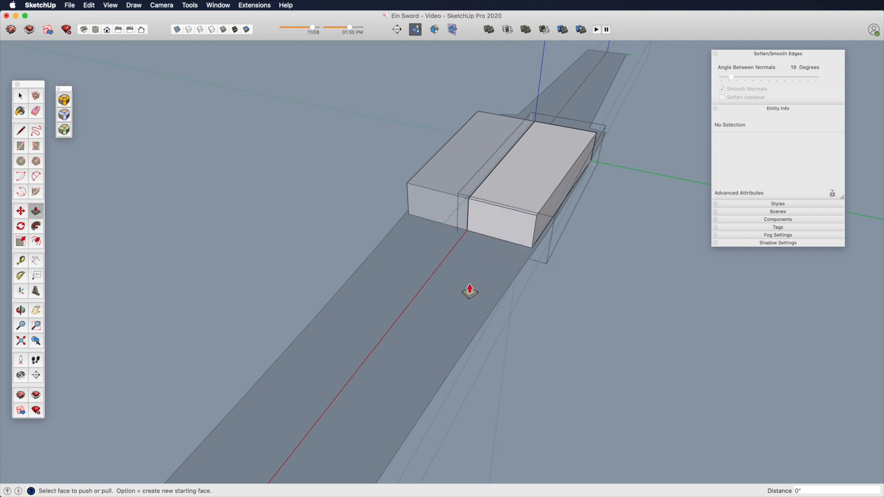
pyautogui.moveTo(507, 234); pyautogui.dragTo(474, 337)
pyautogui.press('s')
pyautogui.press('z')
pyautogui.moveTo(487, 251); pyautogui.dragTo(470, 331)
pyautogui.press('h')
pyautogui.moveTo(470, 331); pyautogui.dragTo(396, 341)
pyautogui.press('space')
pyautogui.press('p')
pyautogui.press('space')
# Try to scale the extended block's end face to match the blade's width at that point
pyautogui.click(391, 350)
pyautogui.press('s')
pyautogui.press('space')
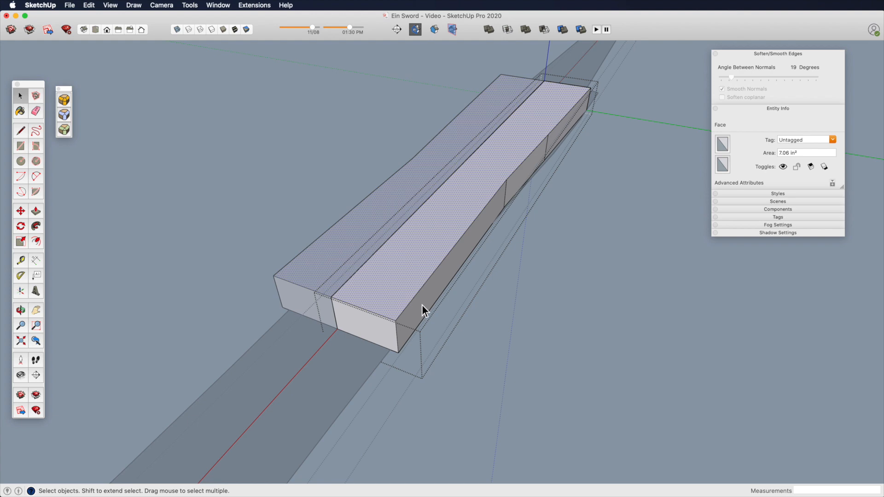
pyautogui.click(381, 334)
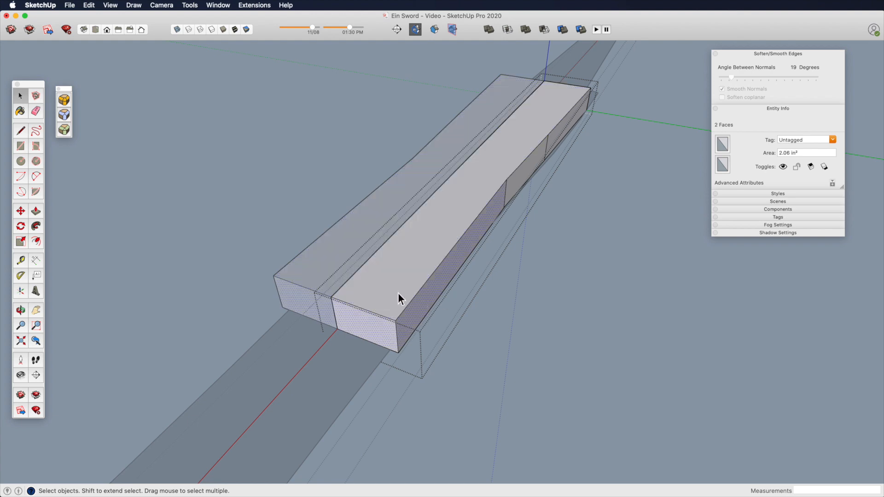
pyautogui.press('s')
pyautogui.moveTo(395, 153); pyautogui.dragTo(433, 308, button='middle')
pyautogui.press('space')
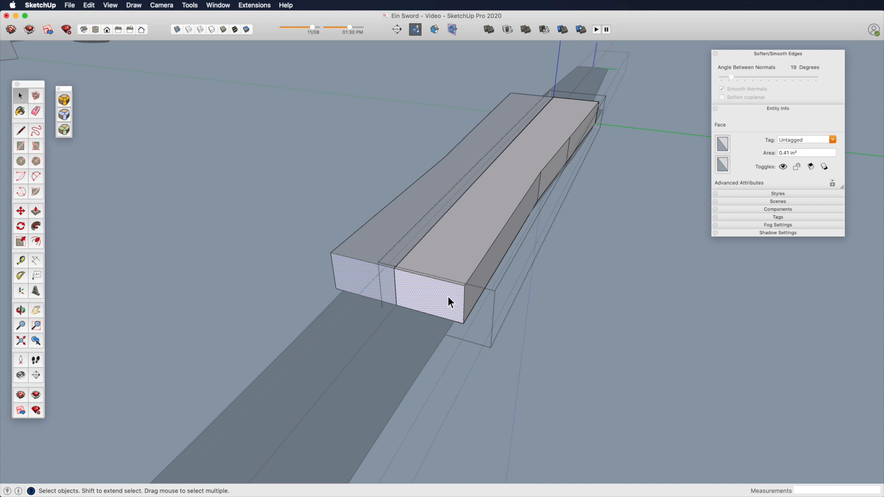
pyautogui.press('s')
pyautogui.moveTo(467, 307)
pyautogui.mouseDown()
pyautogui.moveTo(444, 309)
pyautogui.moveTo(475, 312)
pyautogui.moveTo(455, 320)
pyautogui.mouseUp()
# Try to extrude another section from the block's end face and scale the new end to the blade outline
pyautogui.scroll(-3, 435, 301)
pyautogui.moveTo(434, 301); pyautogui.dragTo(525, 229, button='middle')
pyautogui.press('p')
pyautogui.click(544, 212)
pyautogui.press('space')
pyautogui.press('p')
pyautogui.click(529, 220)
pyautogui.click(420, 310)
pyautogui.moveTo(421, 310); pyautogui.dragTo(533, 183, button='middle')
pyautogui.moveTo(454, 297); pyautogui.dragTo(414, 309, button='middle')
pyautogui.moveTo(412, 256); pyautogui.dragTo(429, 304, button='middle')
pyautogui.press('s')
pyautogui.moveTo(445, 308); pyautogui.dragTo(456, 330)
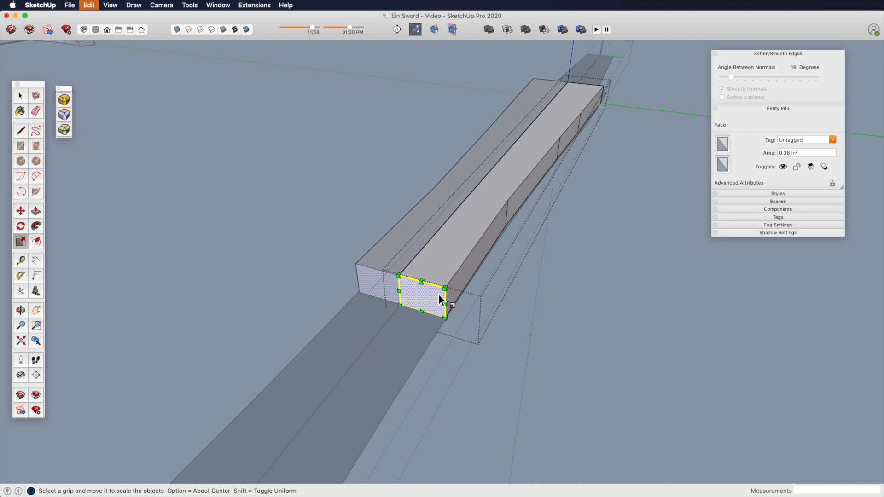
# Undo the block's extrusions and end-face scaling back to the flat upright face group
pyautogui.press('super+z')
pyautogui.press('super+z')
pyautogui.press('super+z')
pyautogui.press('super+z')
pyautogui.press('super+z')
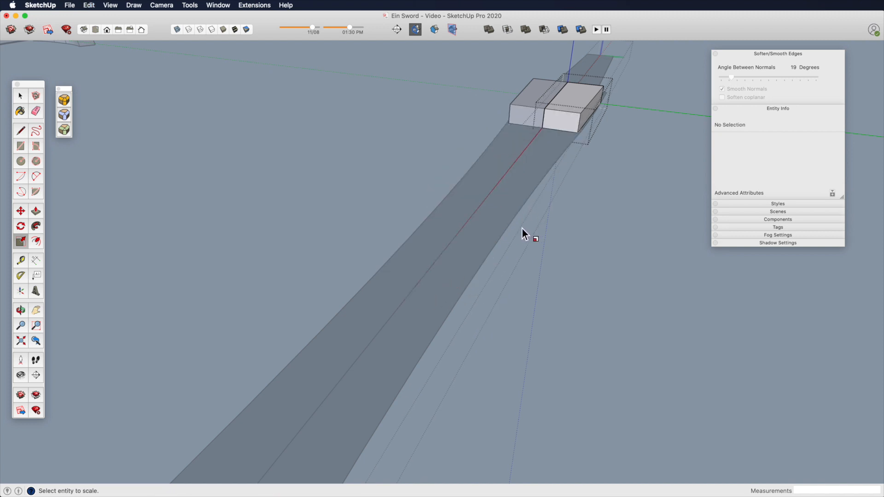
pyautogui.keyDown('shift'); pyautogui.moveTo(513, 203); pyautogui.dragTo(452, 357, button='middle'); pyautogui.keyUp('shift')
pyautogui.press('z')
pyautogui.moveTo(452, 358); pyautogui.dragTo(554, 236)
pyautogui.press('super+z')
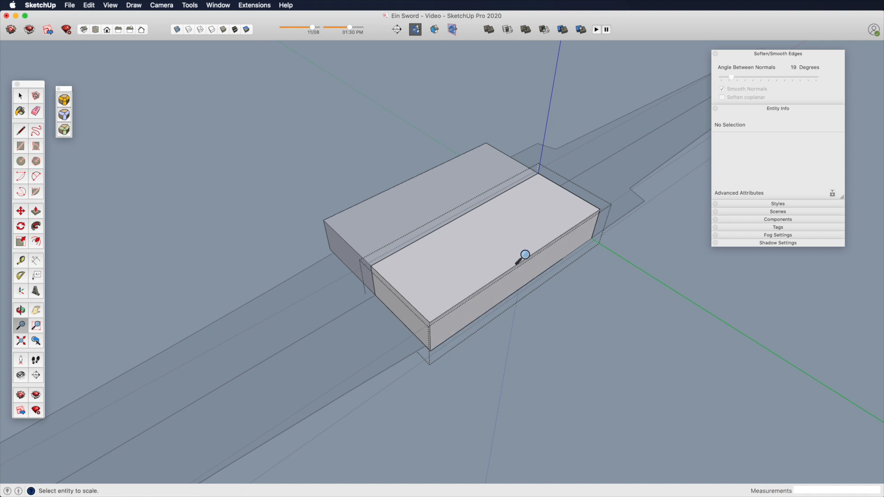
pyautogui.click(586, 272)
pyautogui.keyDown('shift'); pyautogui.moveTo(570, 240); pyautogui.dragTo(450, 288, button='middle'); pyautogui.keyUp('shift')
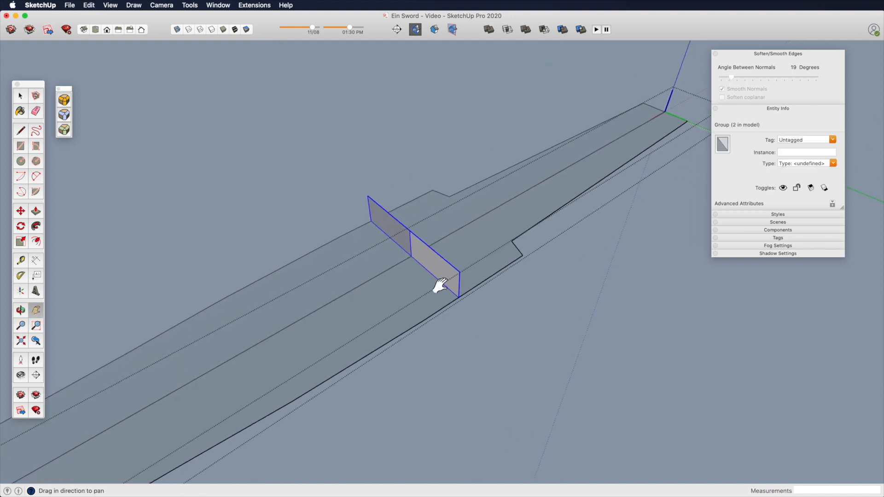
# Move the two mirrored cross-section face groups along the blade to the start of the shoulder
pyautogui.press('m')
pyautogui.click(411, 281)
pyautogui.click(470, 264)
pyautogui.press('space')
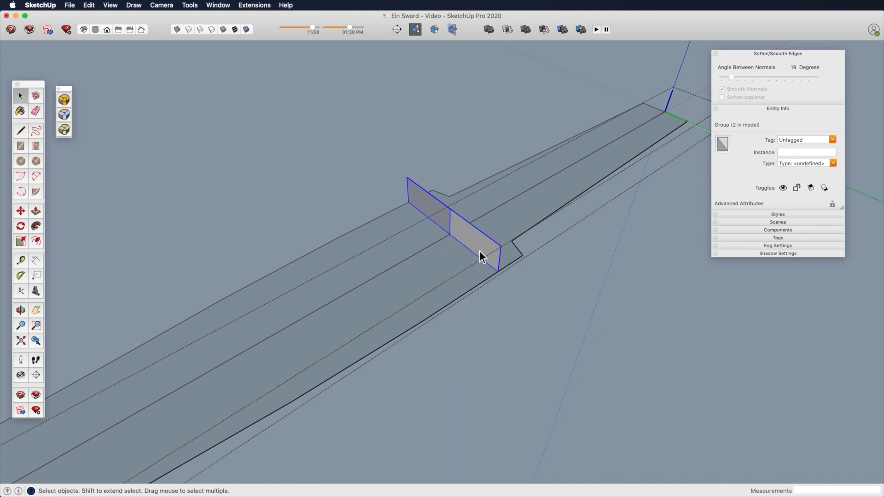
# Extrude the half cross-section face along the blade and push its end back to leave a short block
pyautogui.doubleClick(478, 252)
pyautogui.press('p')
pyautogui.click(476, 251)
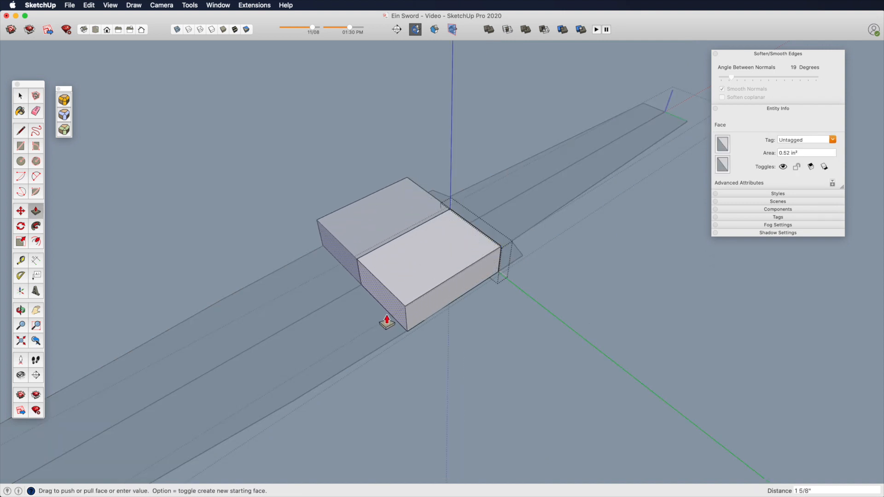
pyautogui.click(380, 327)
pyautogui.keyDown('shift'); pyautogui.moveTo(404, 295); pyautogui.dragTo(449, 273, button='middle'); pyautogui.keyUp('shift')
pyautogui.click(436, 294)
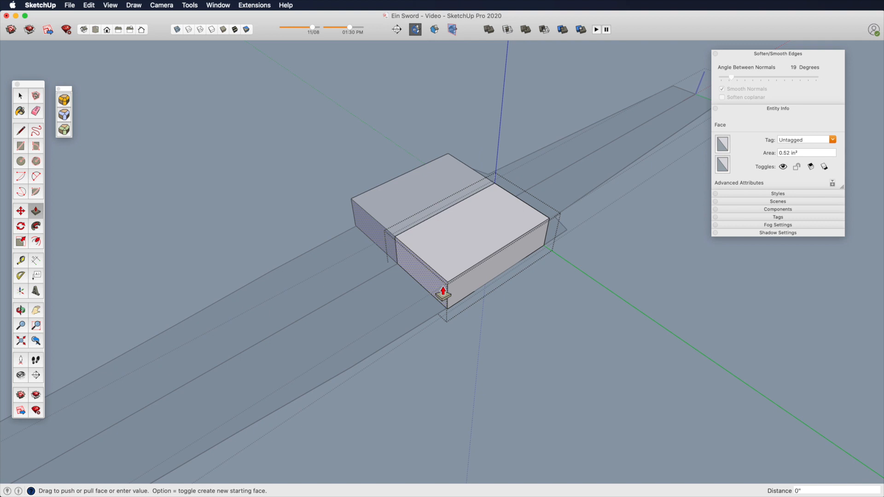
pyautogui.click(477, 277)
pyautogui.keyDown('shift'); pyautogui.moveTo(492, 229); pyautogui.dragTo(522, 243, button='middle'); pyautogui.keyUp('shift')
pyautogui.press('z')
pyautogui.moveTo(524, 203); pyautogui.dragTo(546, 167)
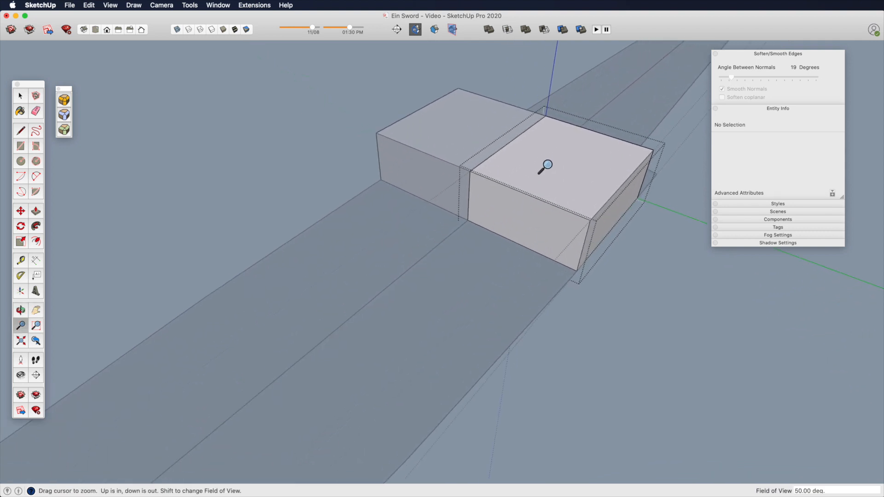
# Split the block's end face with a 1/2" vertical line and extrude the inner part 2" along the blade
pyautogui.press('l')
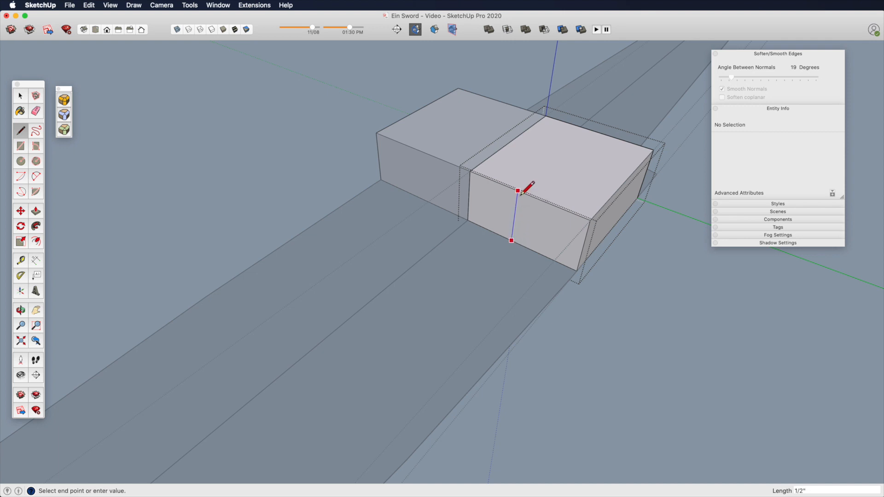
pyautogui.press('z')
pyautogui.moveTo(489, 252); pyautogui.dragTo(481, 289)
pyautogui.press('h')
pyautogui.moveTo(479, 284); pyautogui.dragTo(488, 221)
pyautogui.press('p')
pyautogui.click(491, 184)
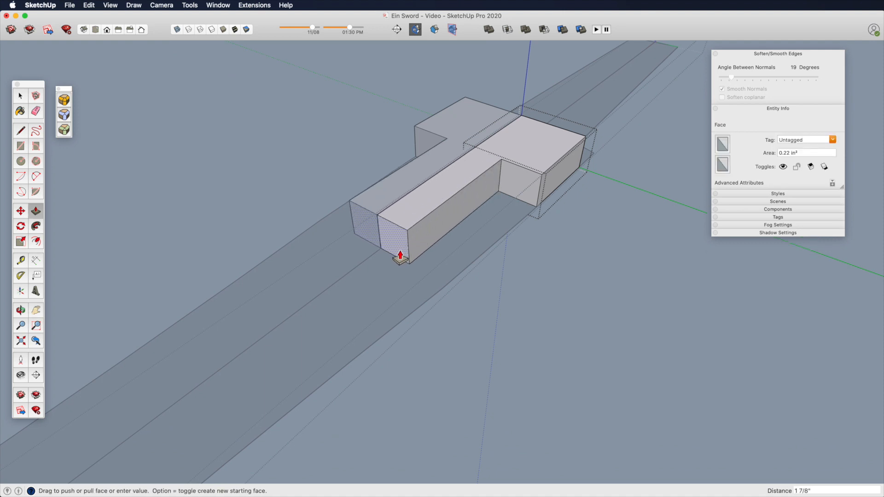
pyautogui.click(413, 247)
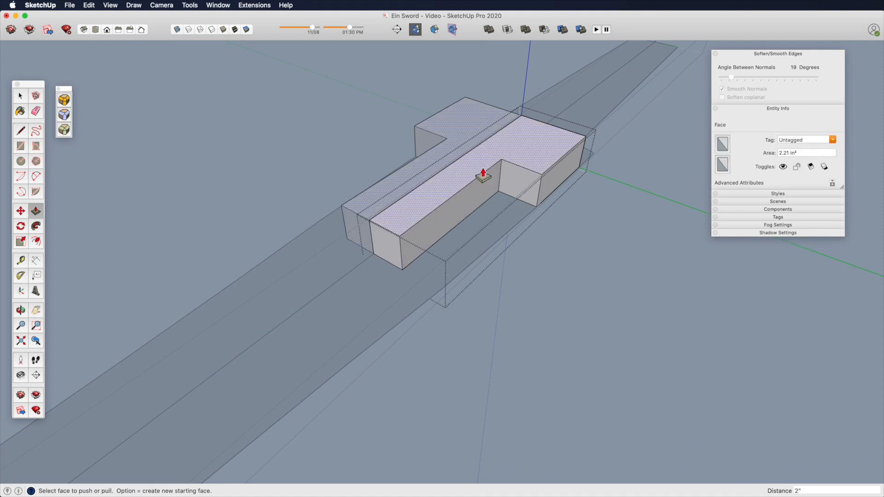
# Try to extrude the outer part of the end face 2" and scale its end to the blade's edge
pyautogui.click(520, 195)
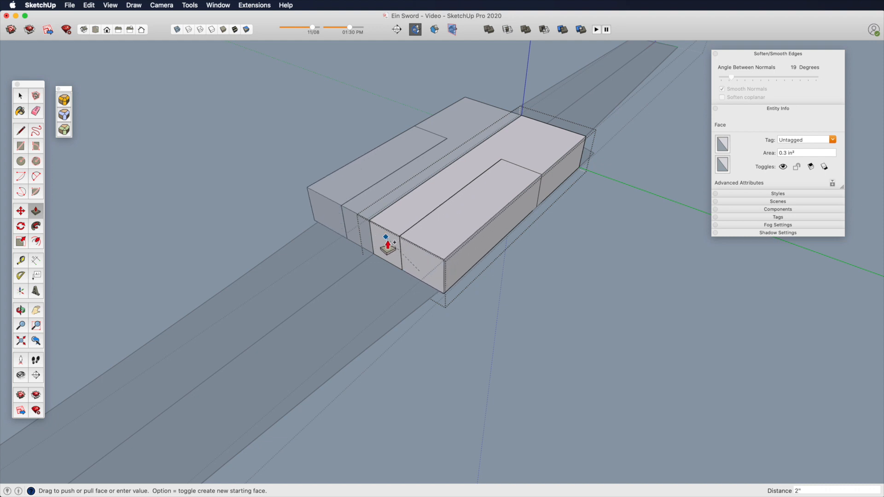
pyautogui.click(450, 284)
pyautogui.press('space')
pyautogui.moveTo(484, 253); pyautogui.dragTo(524, 288, button='middle')
pyautogui.scroll(5, 482, 242)
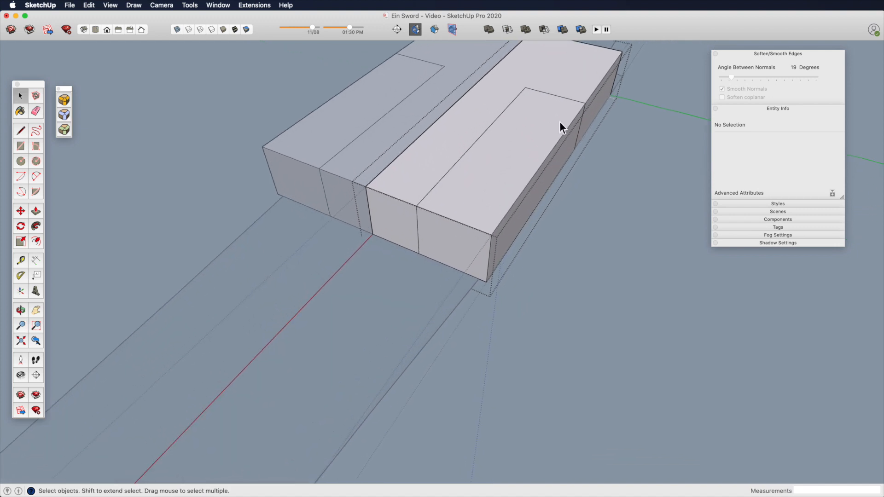
pyautogui.click(456, 248)
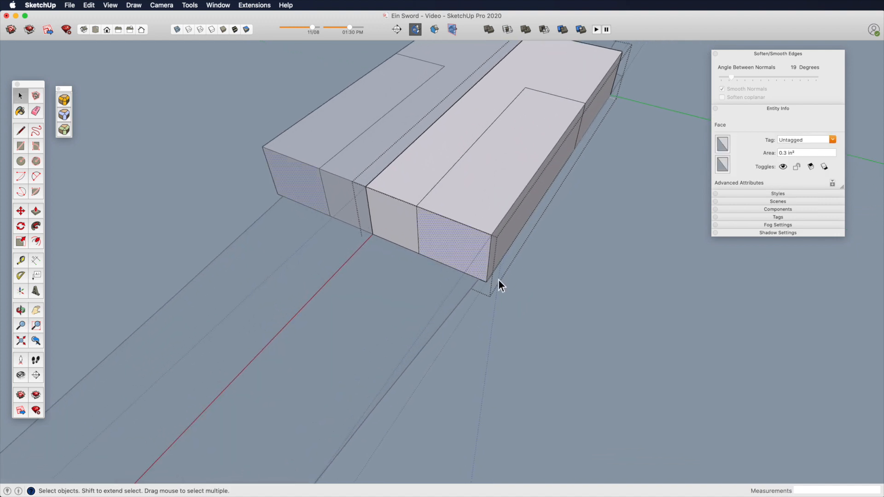
pyautogui.press('s')
pyautogui.moveTo(489, 261); pyautogui.dragTo(477, 323)
# Try to extend the inner and outer parts by a second section and scale the new outer end face
pyautogui.scroll(-3, 454, 339)
pyautogui.keyDown('shift'); pyautogui.moveTo(429, 360); pyautogui.dragTo(476, 296, button='middle'); pyautogui.keyUp('shift')
pyautogui.press('p')
pyautogui.moveTo(462, 202); pyautogui.dragTo(435, 253)
pyautogui.doubleClick(491, 221)
pyautogui.press('space')
pyautogui.click(471, 253)
pyautogui.press('s')
pyautogui.moveTo(490, 261); pyautogui.dragTo(438, 294)
# Try to extend the outer part by a third section and scale its end face to the blade outline
pyautogui.press('p')
pyautogui.doubleClick(422, 242)
pyautogui.press('space')
pyautogui.scroll(3, 448, 286)
pyautogui.click(419, 318)
pyautogui.press('s')
pyautogui.moveTo(453, 330); pyautogui.dragTo(449, 330)
# Undo the outer part's extrusions and end-face scaling back to the block with only its first inner extrusion
pyautogui.scroll(-5, 454, 325)
pyautogui.moveTo(416, 367); pyautogui.dragTo(497, 290, button='middle')
pyautogui.scroll(3, 505, 205)
pyautogui.scroll(1, 505, 206)
pyautogui.press('super+z')
pyautogui.press('super+z')
pyautogui.press('super+z')
pyautogui.press('super+z')
pyautogui.press('super+z')
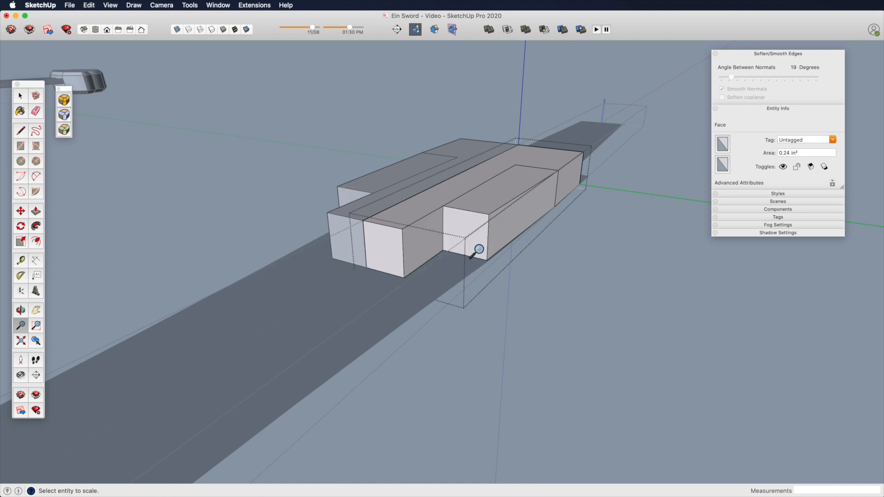
pyautogui.press('super+z')
pyautogui.press('super+z')
pyautogui.press('super+z')
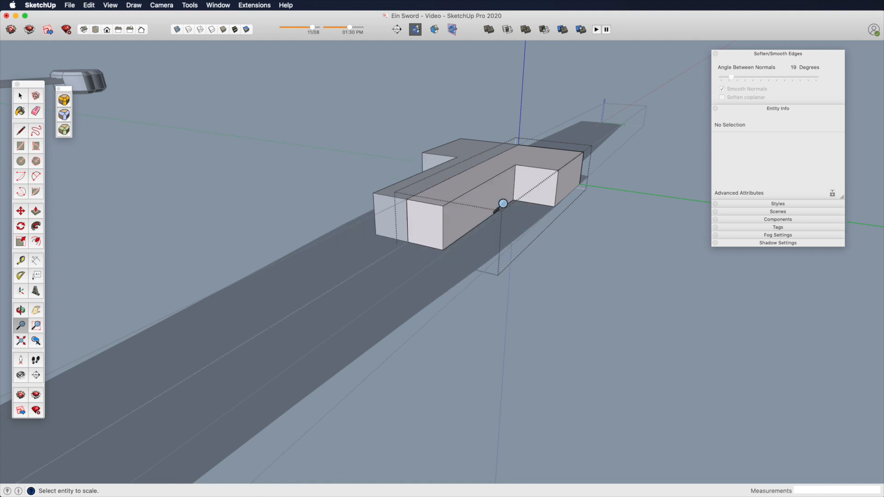
# Draw a diagonal line across the recessed outer end face, sloping down from the inner edge to form a bevel
pyautogui.keyDown('shift'); pyautogui.moveTo(521, 177); pyautogui.dragTo(456, 276, button='middle'); pyautogui.keyUp('shift')
pyautogui.press('z')
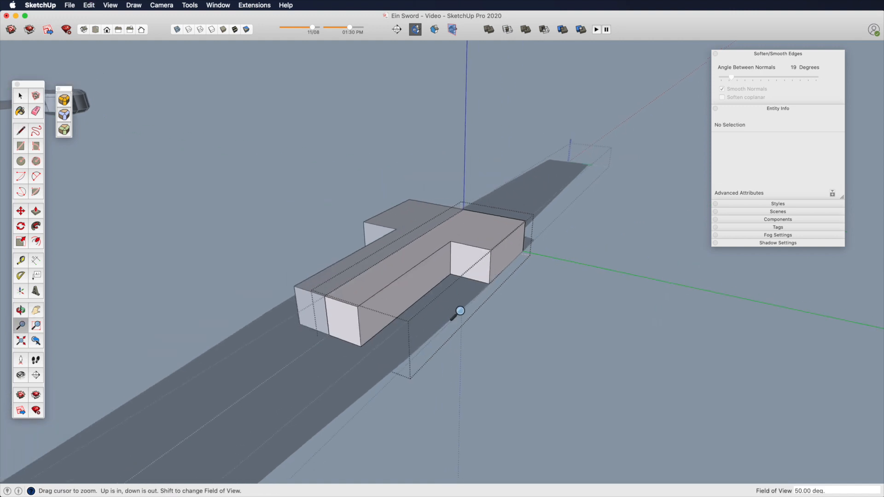
pyautogui.moveTo(456, 304); pyautogui.dragTo(502, 122)
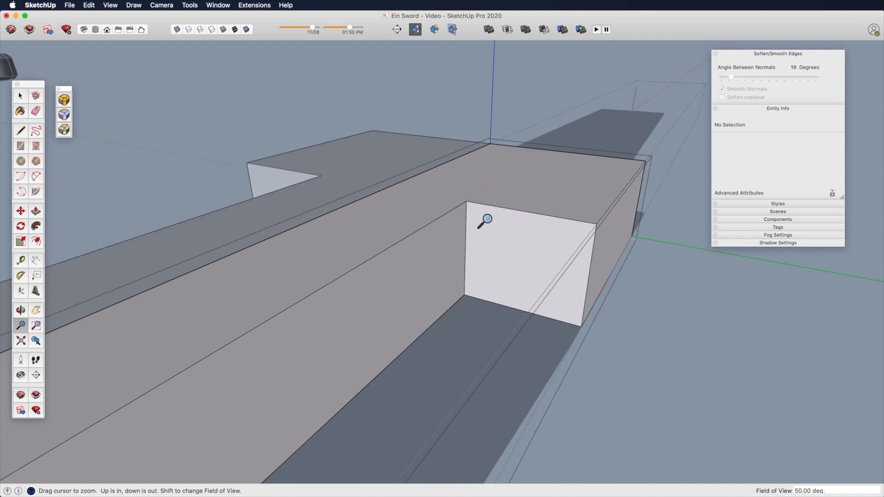
pyautogui.press('l')
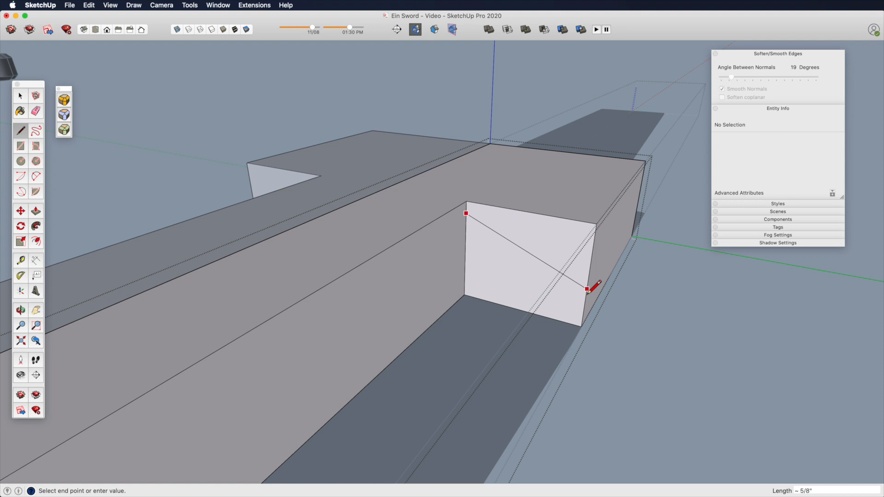
pyautogui.scroll(-5, 507, 280)
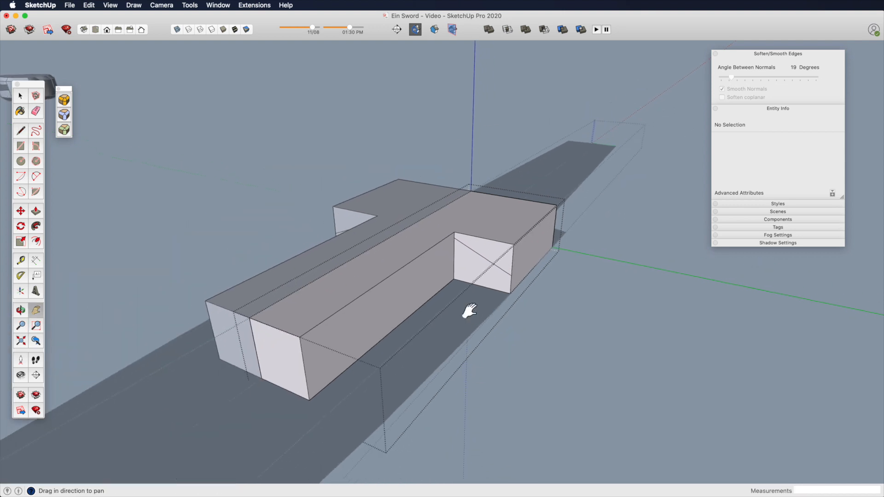
# Extrude the bevelled lower part of the outer face 2" until it is flush with the inner part
pyautogui.press('p')
pyautogui.click(530, 236)
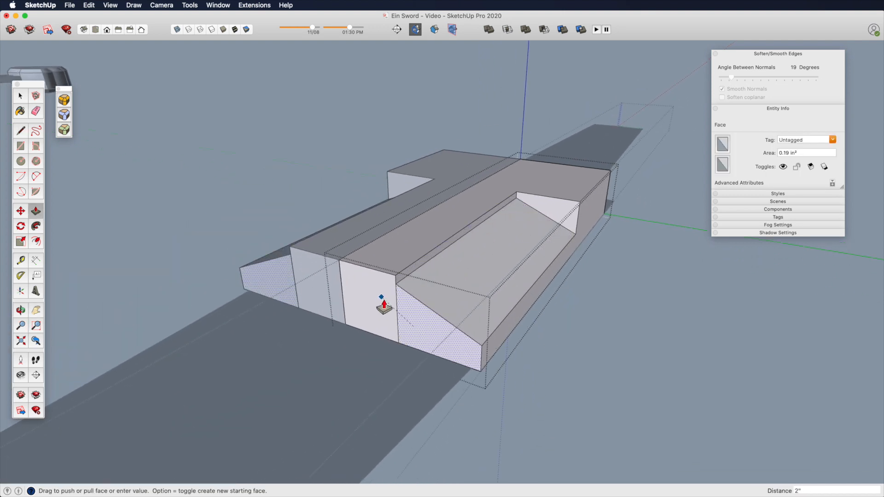
pyautogui.click(470, 226)
pyautogui.click(475, 234)
# Try to scale the bevelled outer end face sideways at the blade's edge
pyautogui.press('z')
pyautogui.moveTo(474, 281); pyautogui.dragTo(433, 407)
pyautogui.press('h')
pyautogui.moveTo(410, 318); pyautogui.dragTo(496, 285)
pyautogui.press('space')
pyautogui.click(486, 244)
pyautogui.press('o')
pyautogui.press('z')
pyautogui.press('s')
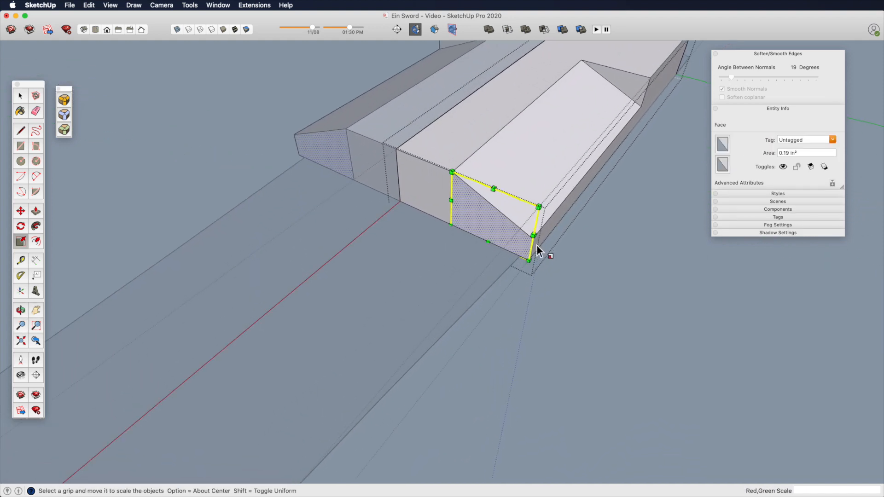
pyautogui.press('space')
pyautogui.press('s')
pyautogui.moveTo(536, 236); pyautogui.dragTo(573, 247)
pyautogui.keyDown('shift'); pyautogui.moveTo(591, 199); pyautogui.dragTo(465, 304, button='middle'); pyautogui.keyUp('shift')
pyautogui.moveTo(465, 304); pyautogui.dragTo(442, 219, button='middle')
pyautogui.press('space')
pyautogui.press('super+z')
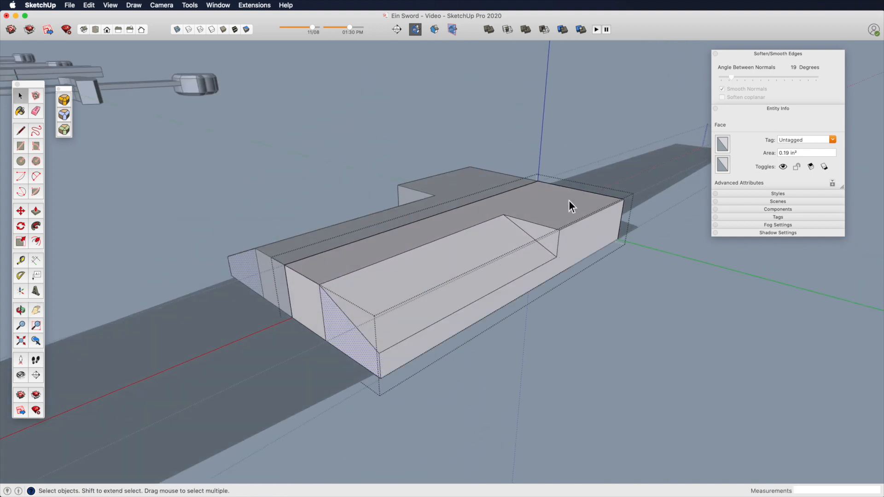
# Scale the first section's bevelled end face to the blade's edge
pyautogui.moveTo(555, 277); pyautogui.dragTo(479, 303, button='middle')
pyautogui.press('space')
pyautogui.press('s')
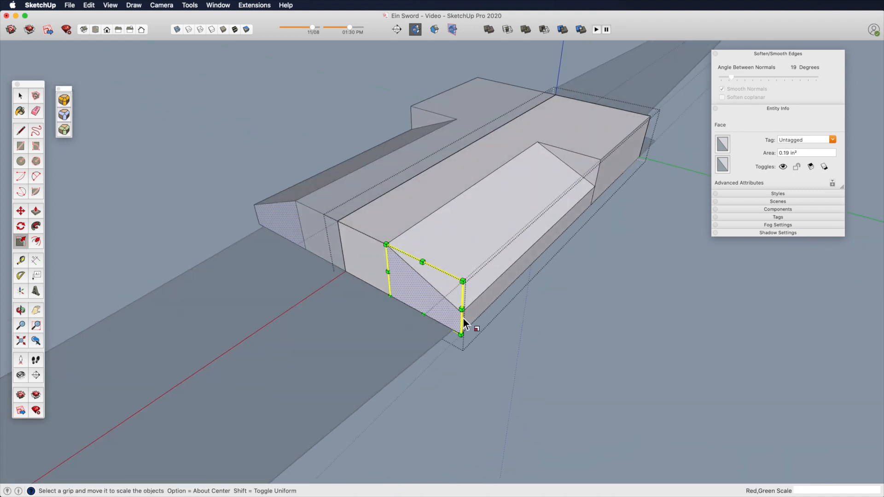
pyautogui.moveTo(461, 309); pyautogui.dragTo(452, 366)
# Extrude a second blade section from the inner and bevelled faces and scale its bevelled end to the blade's edge
pyautogui.moveTo(452, 366); pyautogui.dragTo(505, 243, button='middle')
pyautogui.press('p')
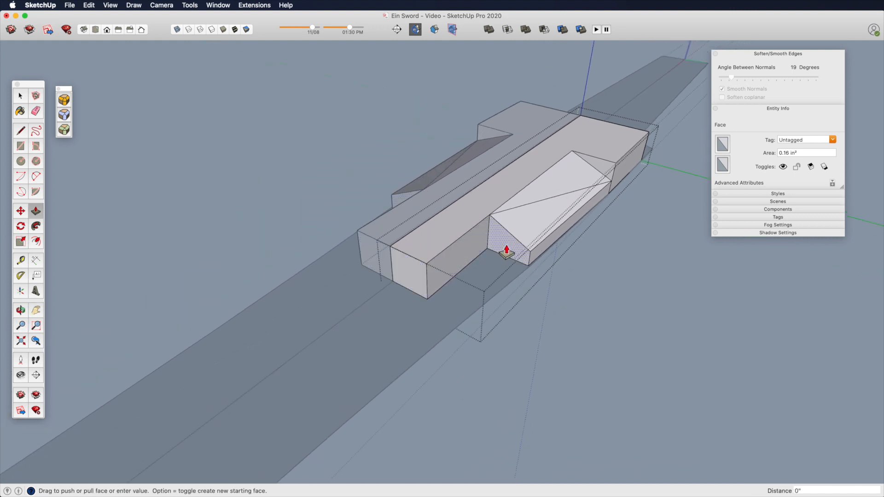
pyautogui.press('z')
pyautogui.scroll(5, 491, 337)
pyautogui.scroll(2, 498, 299)
pyautogui.press('space')
pyautogui.press('s')
pyautogui.moveTo(544, 267); pyautogui.dragTo(534, 265)
# Extrude a third blade section from both end faces and scale its bevelled end inward to the outline
pyautogui.scroll(-5, 446, 261)
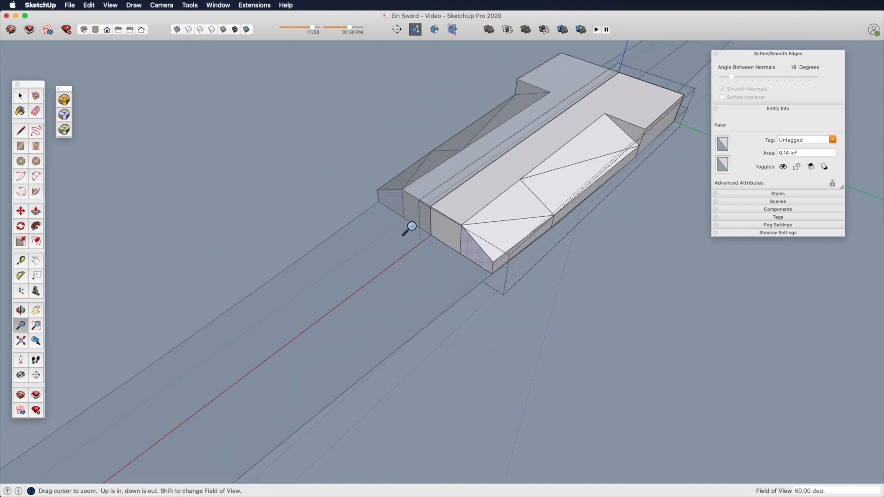
pyautogui.press('p')
pyautogui.doubleClick(449, 244)
pyautogui.doubleClick(471, 259)
pyautogui.moveTo(393, 279); pyautogui.dragTo(442, 272, button='middle')
pyautogui.press('space')
pyautogui.click(429, 288)
pyautogui.scroll(5, 494, 185)
pyautogui.press('s')
pyautogui.moveTo(476, 278); pyautogui.dragTo(469, 274)
# Extrude a fourth blade section from both end faces and narrow its bevelled end to match the blade outline
pyautogui.scroll(-5, 483, 239)
pyautogui.keyDown('shift'); pyautogui.moveTo(459, 256); pyautogui.dragTo(514, 224, button='middle'); pyautogui.keyUp('shift')
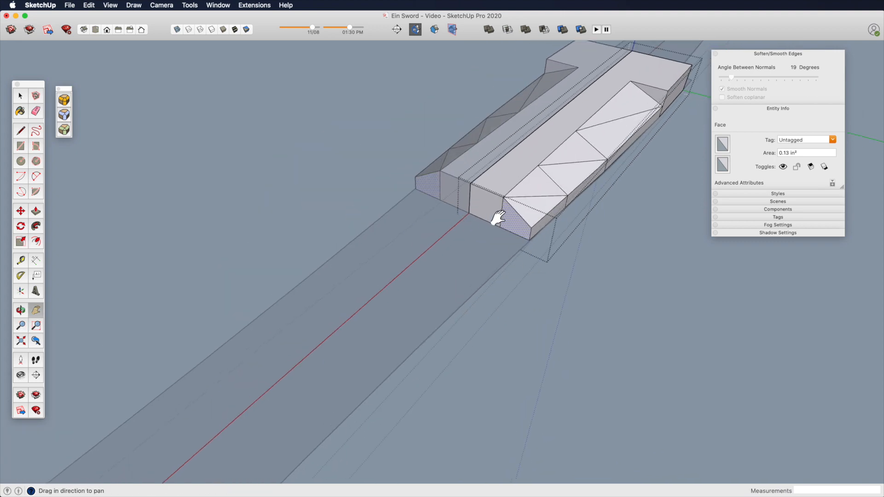
pyautogui.press('p')
pyautogui.moveTo(489, 209); pyautogui.dragTo(428, 263)
pyautogui.doubleClick(515, 227)
pyautogui.scroll(5, 509, 215)
pyautogui.press('space')
pyautogui.click(525, 297)
pyautogui.press('s')
pyautogui.moveTo(568, 318); pyautogui.dragTo(561, 316)
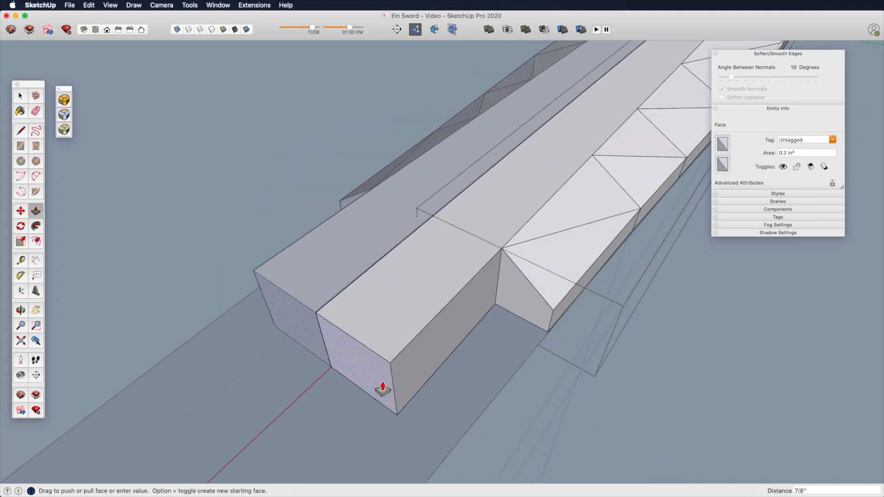
# Extrude a fifth blade section about 7/8" long and scale its bevelled end face to the blade's edge
pyautogui.moveTo(388, 377); pyautogui.dragTo(368, 400)
pyautogui.doubleClick(523, 300)
pyautogui.press('space')
pyautogui.click(480, 308)
pyautogui.press('s')
pyautogui.moveTo(525, 302); pyautogui.dragTo(517, 299)
# Extrude a sixth blade section from the inner and bevelled faces and scale its bevelled end to the outline
pyautogui.scroll(-5, 434, 359)
pyautogui.press('p')
pyautogui.moveTo(379, 318); pyautogui.dragTo(377, 321)
pyautogui.doubleClick(496, 264)
pyautogui.press('space')
pyautogui.scroll(5, 422, 352)
pyautogui.click(509, 333)
pyautogui.press('s')
pyautogui.moveTo(543, 322); pyautogui.dragTo(536, 321)
# Extrude a seventh blade section towards the tip and narrow its bevelled end face to the blade's edge
pyautogui.press('p')
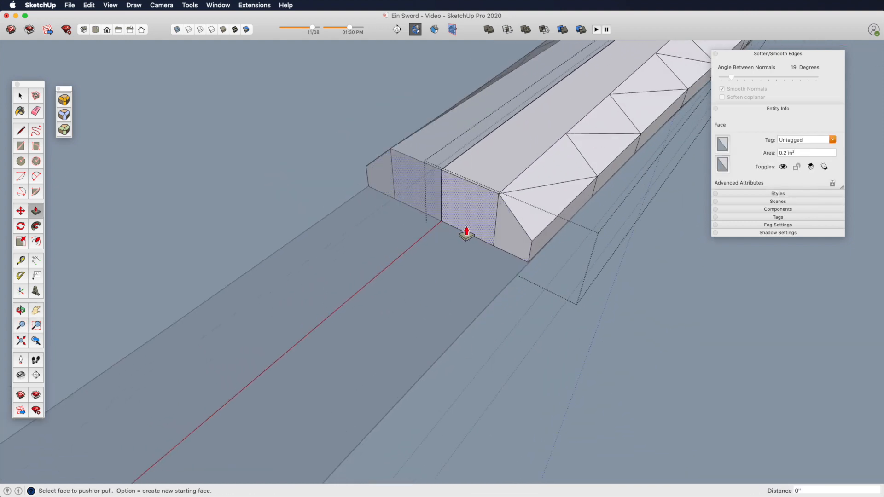
pyautogui.moveTo(467, 232); pyautogui.dragTo(380, 307)
pyautogui.doubleClick(511, 239)
pyautogui.press('space')
pyautogui.click(432, 334)
pyautogui.press('s')
pyautogui.moveTo(446, 336); pyautogui.dragTo(438, 332)
# Extrude an eighth blade section 7/8" long and scale its bevelled end face to the blade outline
pyautogui.scroll(-5, 440, 336)
pyautogui.press('p')
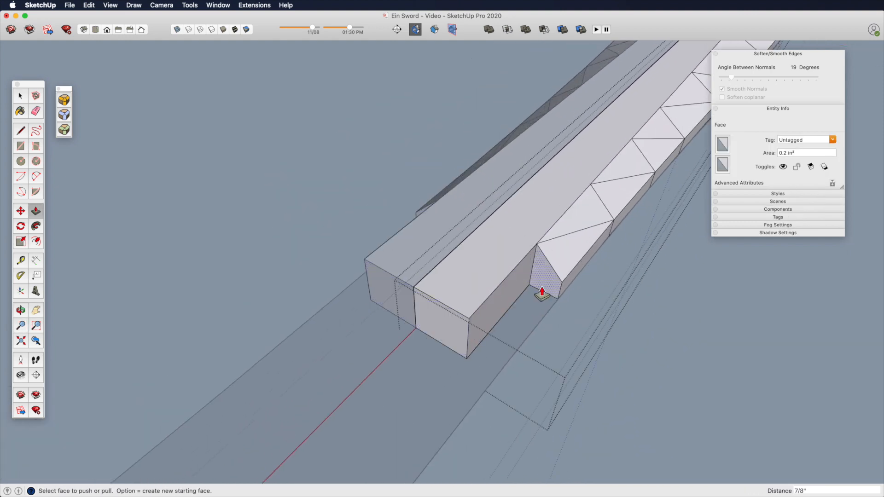
pyautogui.doubleClick(542, 291)
pyautogui.press('space')
pyautogui.scroll(5, 542, 294)
pyautogui.click(477, 305)
pyautogui.press('s')
pyautogui.moveTo(508, 309); pyautogui.dragTo(502, 306)
# Extend the blade by a ninth section and scale its bevelled end face to the blade's edge
pyautogui.scroll(-5, 502, 307)
pyautogui.press('p')
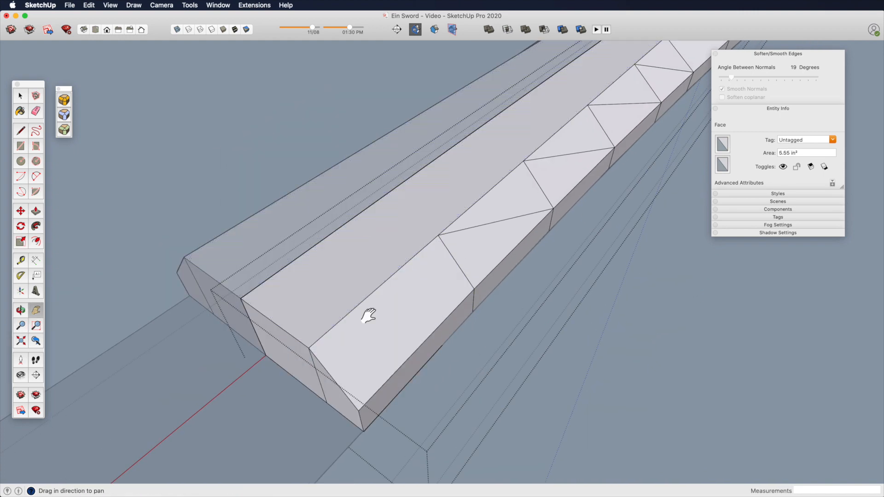
pyautogui.press('space')
pyautogui.click(512, 256)
pyautogui.press('s')
pyautogui.moveTo(533, 256)
pyautogui.mouseDown()
pyautogui.moveTo(557, 268)
pyautogui.moveTo(531, 258)
pyautogui.mouseUp()
# Extrude a tenth blade section from the inner and bevelled faces and scale its bevelled end face to the outline
pyautogui.scroll(-5, 488, 230)
pyautogui.press('p')
pyautogui.doubleClick(459, 219)
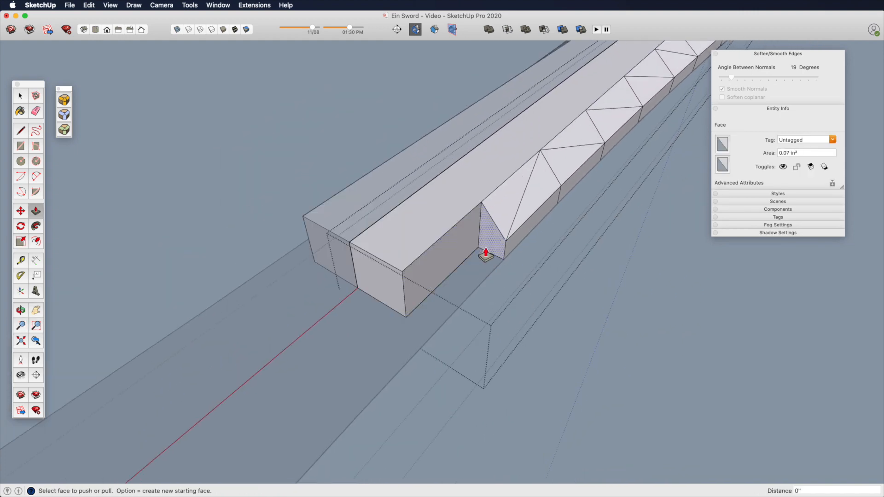
pyautogui.doubleClick(486, 252)
pyautogui.press('space')
pyautogui.scroll(5, 444, 271)
pyautogui.click(405, 372)
pyautogui.press('s')
pyautogui.moveTo(422, 367)
pyautogui.mouseDown()
pyautogui.moveTo(454, 388)
pyautogui.moveTo(423, 367)
pyautogui.mouseUp()
pyautogui.keyDown('shift'); pyautogui.moveTo(470, 281); pyautogui.dragTo(470, 281, button='middle'); pyautogui.keyUp('shift')
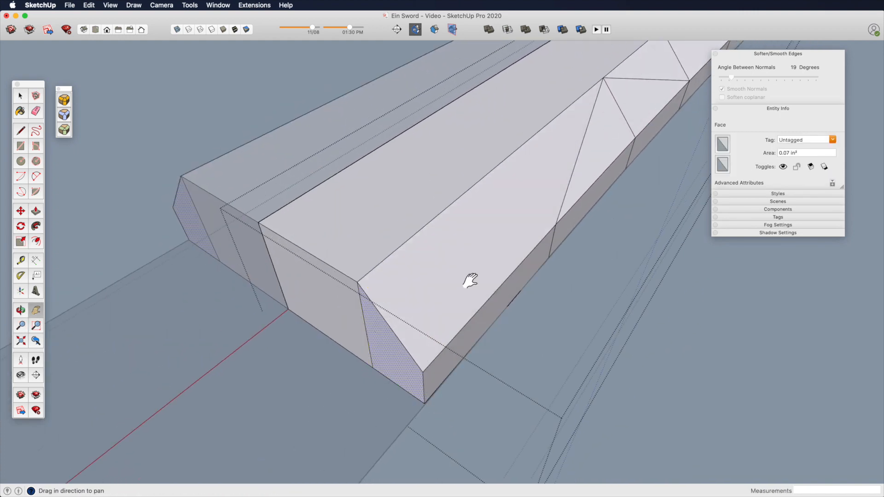
pyautogui.moveTo(470, 281); pyautogui.dragTo(504, 260)
# Extend the blade by an eleventh section and scale its bevelled end face to the guide outline
pyautogui.press('super+z')
pyautogui.press('p')
pyautogui.moveTo(563, 207); pyautogui.dragTo(364, 274)
pyautogui.press('s')
pyautogui.click(433, 327)
pyautogui.moveTo(468, 341); pyautogui.dragTo(461, 357)
# Extrude the inner and bevelled faces into a twelfth blade section and scale the bevelled end to the outline
pyautogui.scroll(-5, 506, 213)
pyautogui.press('p')
pyautogui.doubleClick(505, 213)
pyautogui.doubleClick(541, 225)
pyautogui.press('super+z')
pyautogui.moveTo(549, 229); pyautogui.dragTo(437, 277)
pyautogui.press('space')
pyautogui.click(466, 293)
pyautogui.press('s')
pyautogui.moveTo(481, 294); pyautogui.dragTo(400, 328)
# Add a thirteenth blade section and scale its bevelled end face to meet the blade outline
pyautogui.scroll(-5, 426, 262)
pyautogui.press('p')
pyautogui.press('super+z')
pyautogui.keyDown('shift'); pyautogui.moveTo(403, 325); pyautogui.dragTo(569, 283, button='middle'); pyautogui.keyUp('shift')
pyautogui.scroll(5, 569, 283)
pyautogui.press('space')
pyautogui.click(532, 355)
pyautogui.press('s')
pyautogui.moveTo(562, 360); pyautogui.dragTo(566, 367)
# Extrude the blade's inner end face 11/16" to start a fourteenth section
pyautogui.scroll(-5, 535, 318)
pyautogui.keyDown('shift'); pyautogui.moveTo(479, 253); pyautogui.dragTo(489, 178, button='middle'); pyautogui.keyUp('shift')
pyautogui.press('p')
pyautogui.moveTo(482, 232); pyautogui.dragTo(432, 289)
pyautogui.moveTo(512, 253); pyautogui.dragTo(445, 283)
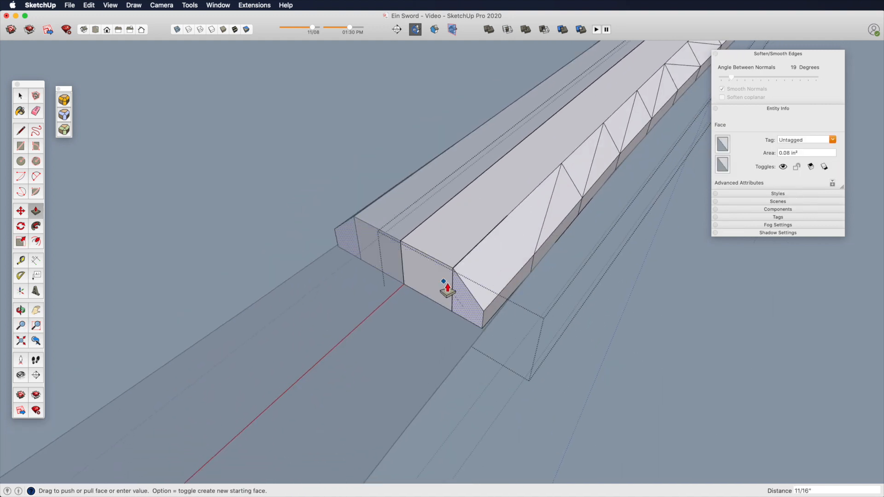
pyautogui.press('super+z')
pyautogui.press('space')
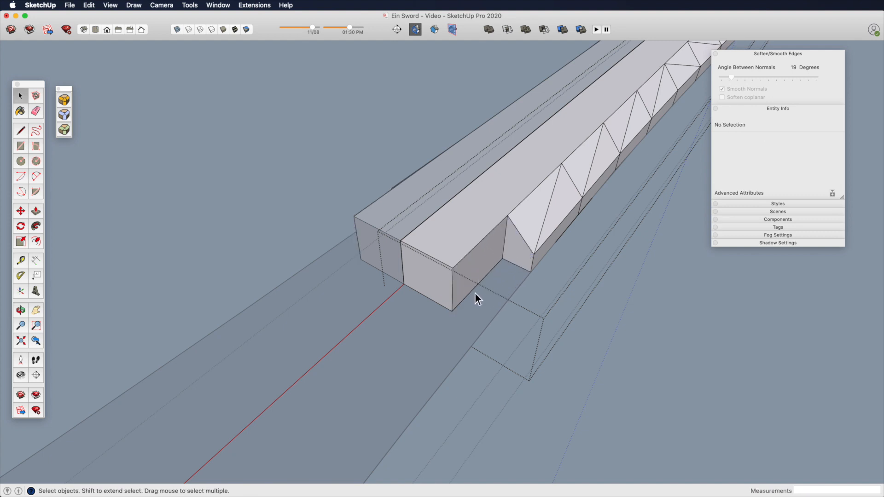
pyautogui.press('o')
pyautogui.moveTo(504, 278); pyautogui.dragTo(511, 258)
pyautogui.press('z')
pyautogui.press('space')
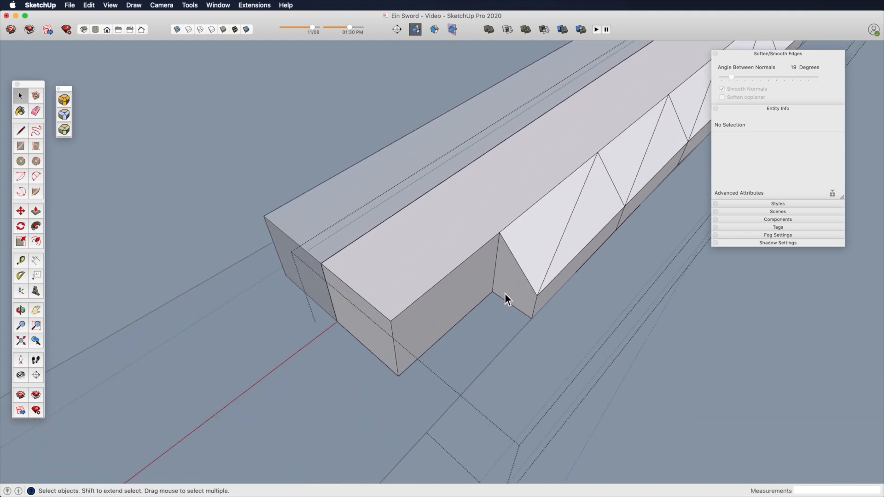
pyautogui.press('h')
pyautogui.moveTo(510, 297); pyautogui.dragTo(509, 246)
pyautogui.press('p')
pyautogui.click(507, 236)
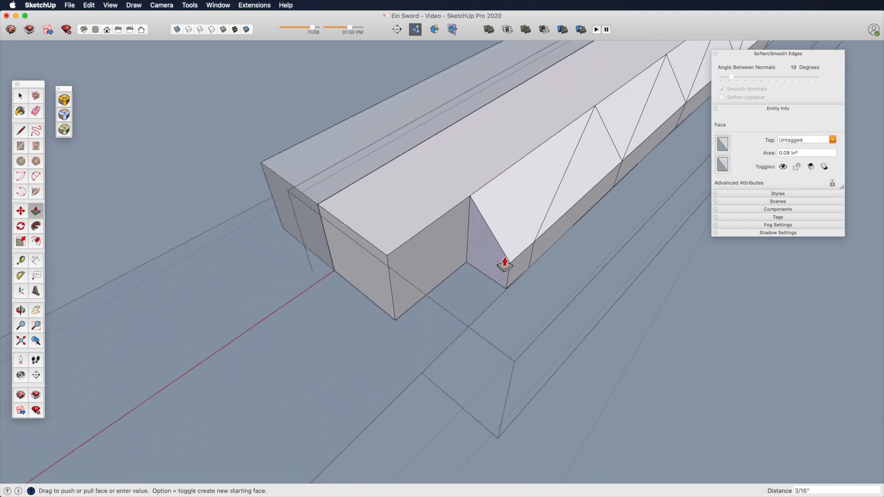
pyautogui.press('Escape')
pyautogui.press('space')
pyautogui.press('z')
pyautogui.scroll(-3, 636, 139)
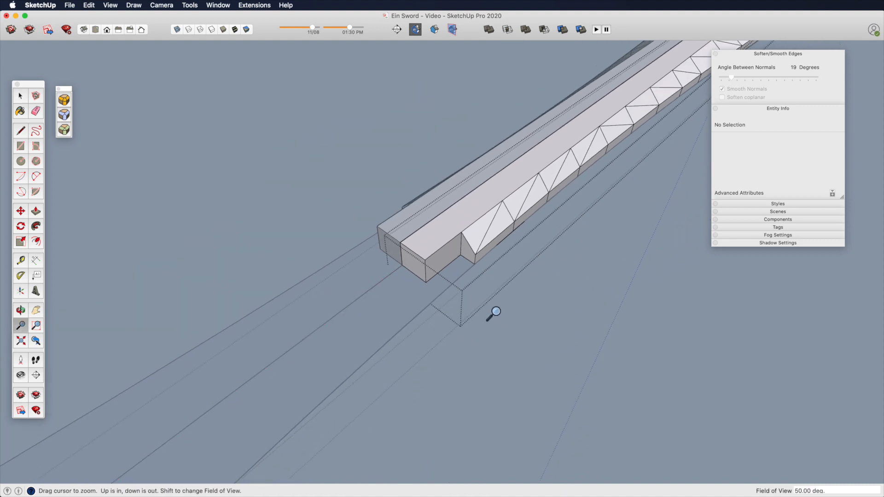
pyautogui.scroll(5, 471, 268)
# Try to extrude the bevelled end face 11/16" so it lines up with the inner face
pyautogui.press('p')
pyautogui.click(502, 233)
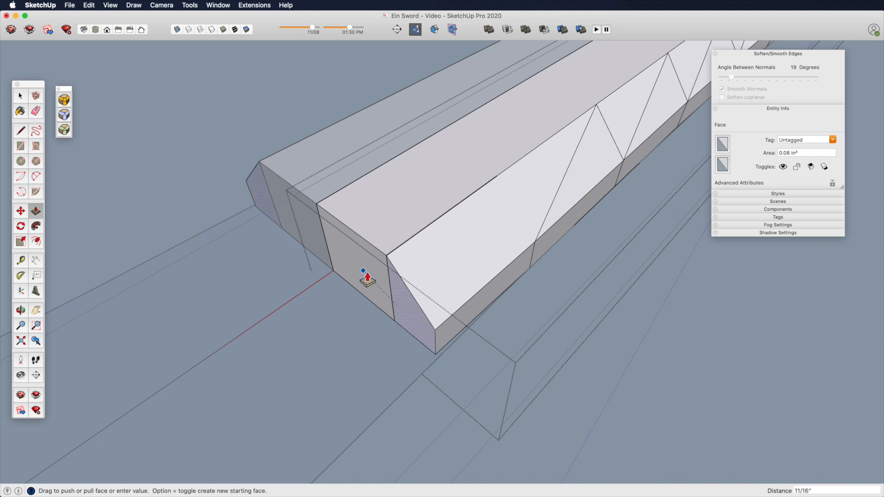
pyautogui.click(368, 279)
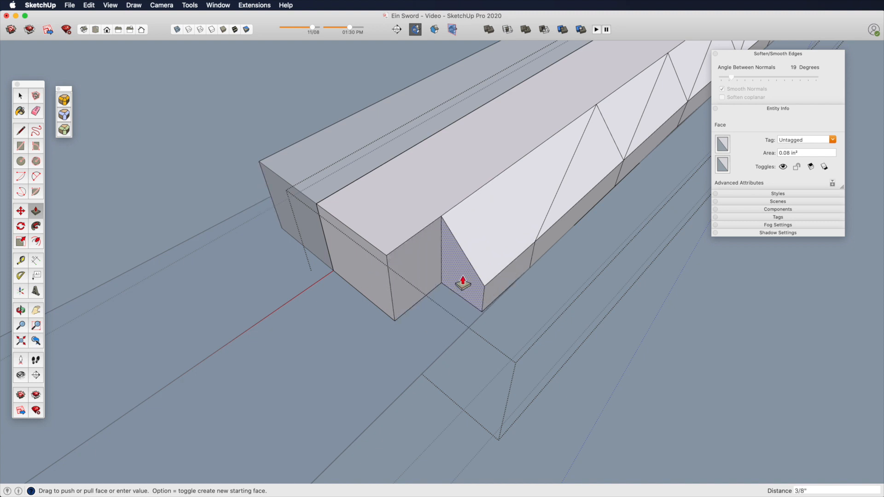
pyautogui.press('space')
pyautogui.press('p')
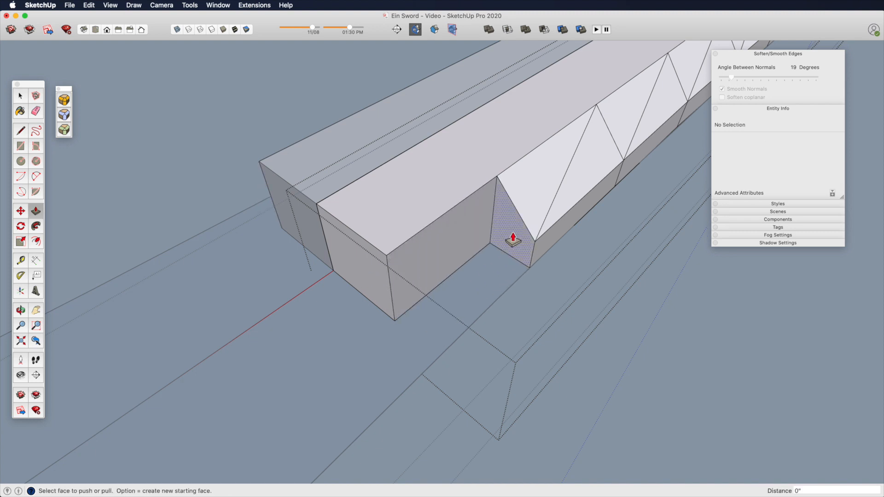
pyautogui.click(511, 239)
pyautogui.press('space')
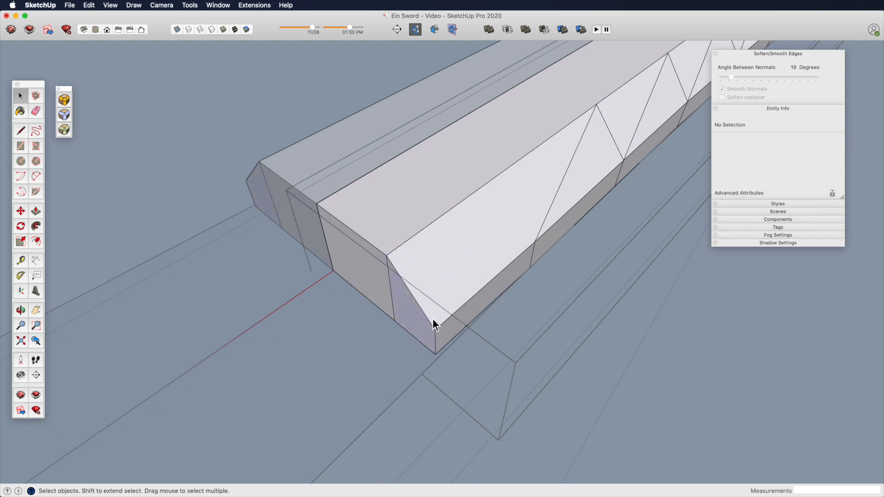
pyautogui.press('s')
pyautogui.moveTo(435, 326); pyautogui.dragTo(534, 244)
pyautogui.press('space')
pyautogui.press('o')
pyautogui.moveTo(463, 253); pyautogui.dragTo(501, 265)
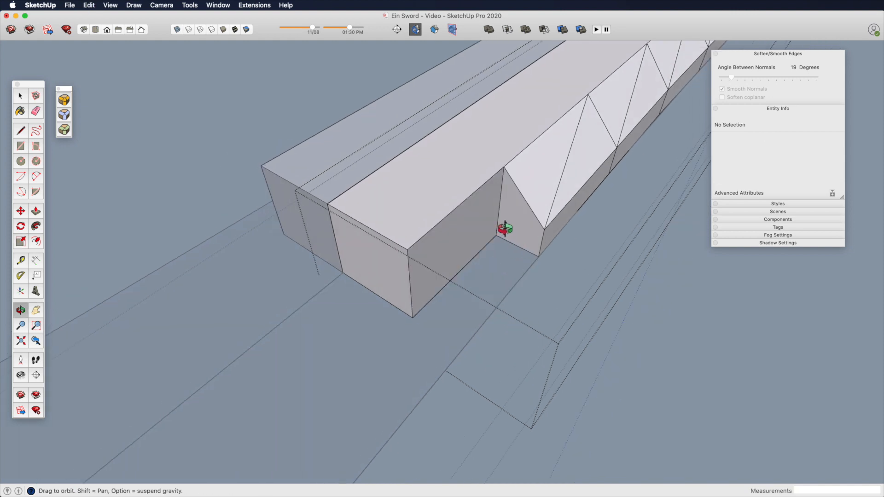
# Extrude the fourteenth section's bevelled face flush with the inner face and scale its end to the blade outline
pyautogui.press('p')
pyautogui.moveTo(513, 227); pyautogui.dragTo(385, 294)
pyautogui.click(383, 271)
pyautogui.press('space')
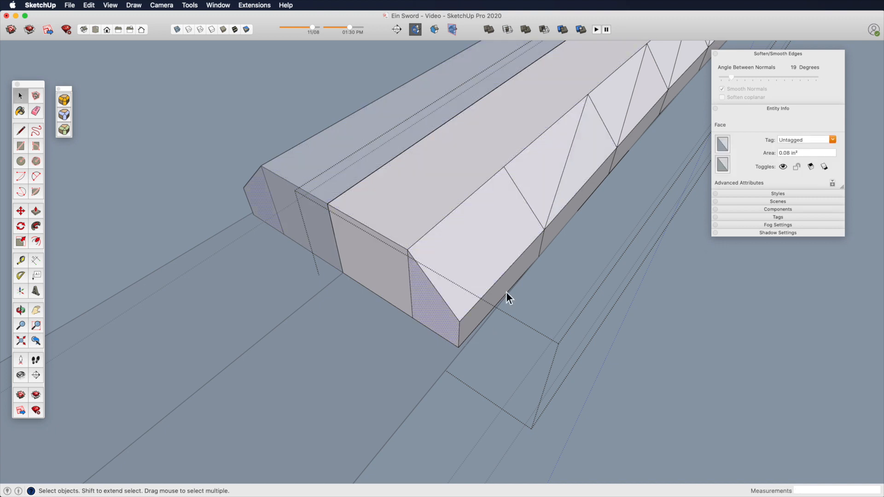
pyautogui.press('s')
pyautogui.click(460, 317)
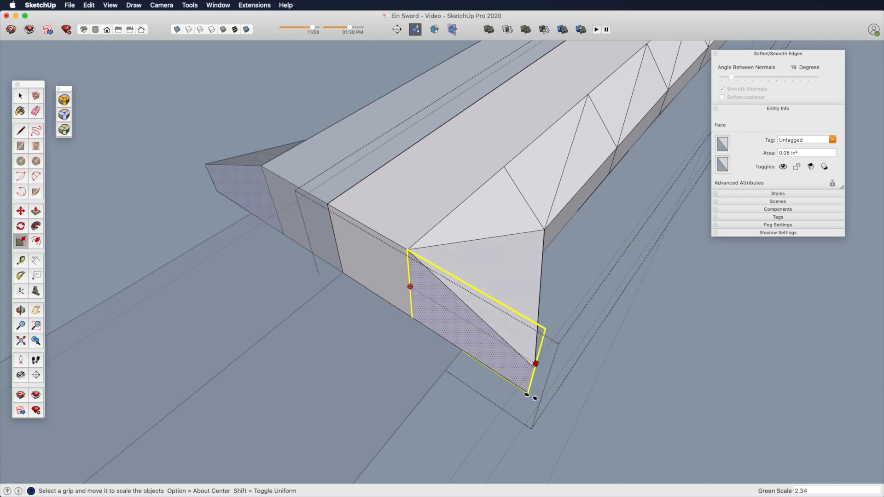
pyautogui.click(535, 363)
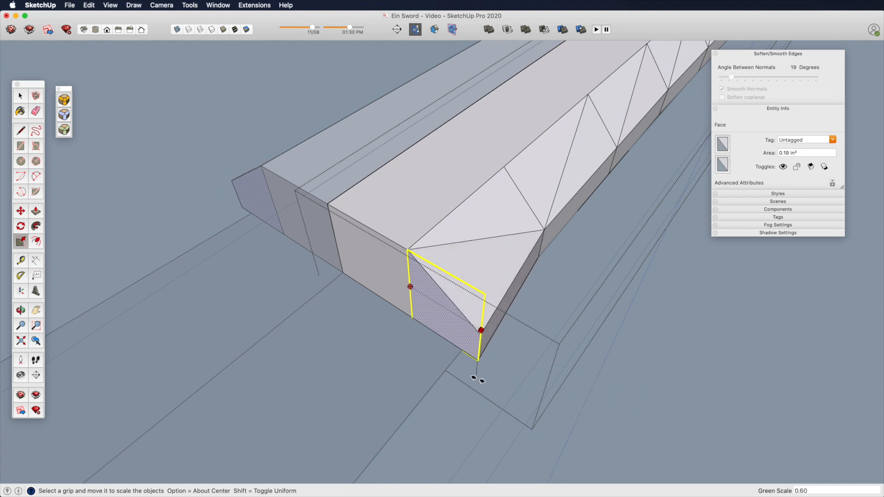
pyautogui.click(442, 316)
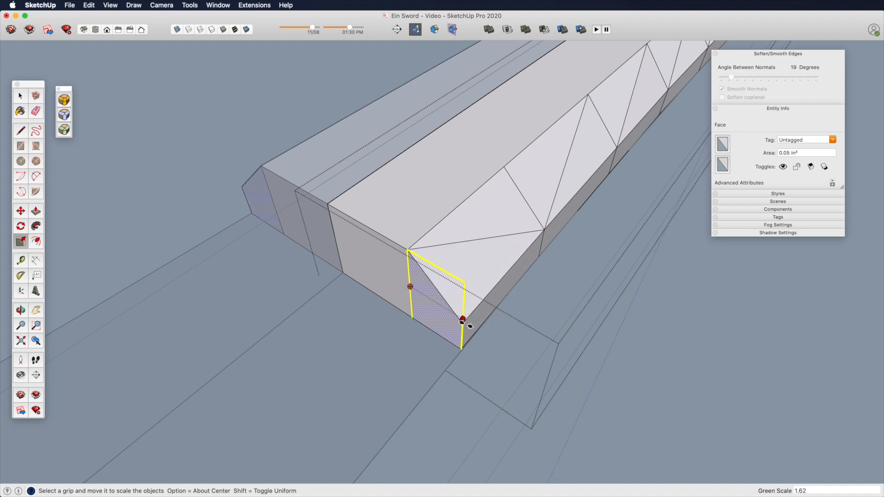
# Extrude a fifteenth blade section from both end faces and scale its bevelled end by 1.09 along green
pyautogui.scroll(-4, 446, 253)
pyautogui.keyDown('shift'); pyautogui.moveTo(433, 299); pyautogui.dragTo(496, 265, button='middle'); pyautogui.keyUp('shift')
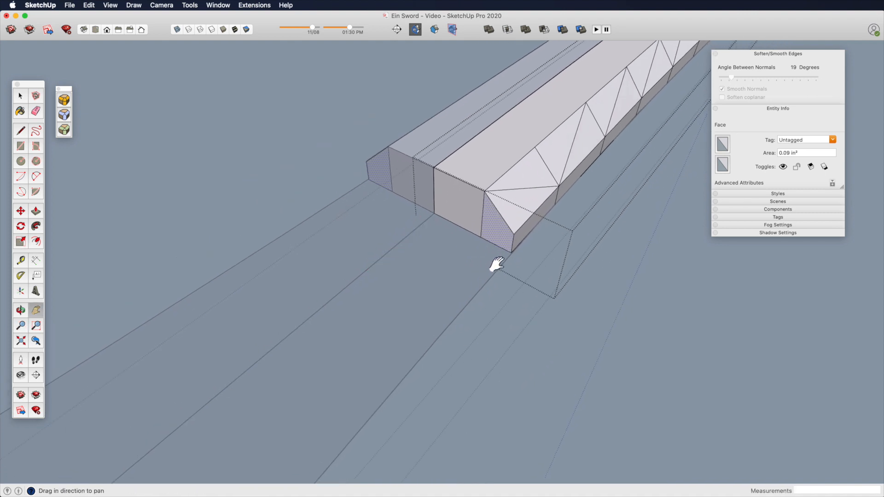
pyautogui.press('p')
pyautogui.click(468, 229)
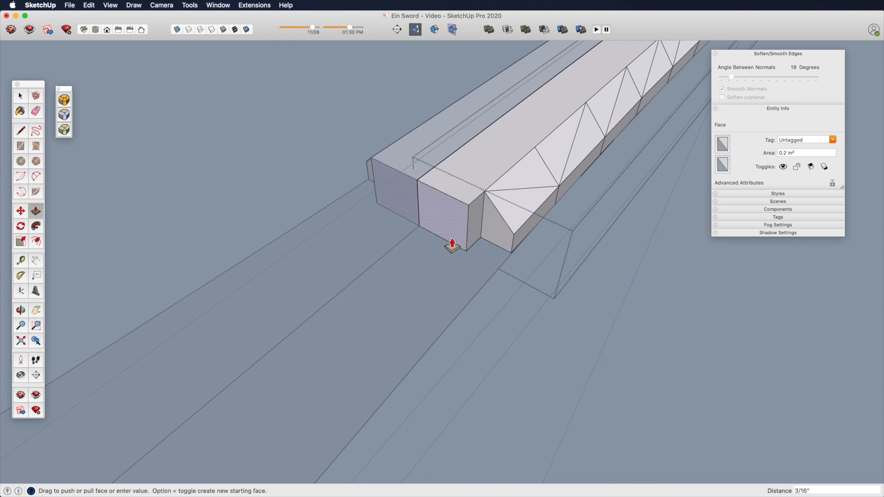
pyautogui.click(402, 293)
pyautogui.click(492, 232)
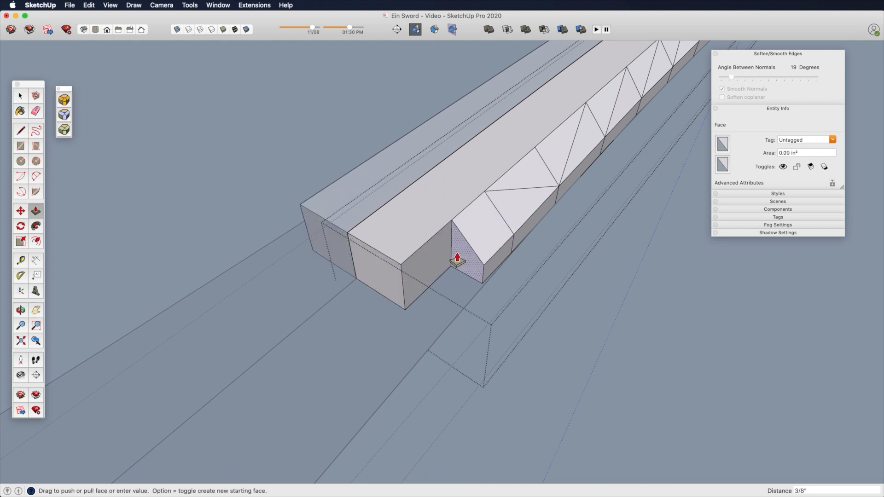
pyautogui.click(379, 284)
pyautogui.press('space')
pyautogui.click(427, 311)
pyautogui.scroll(4, 454, 322)
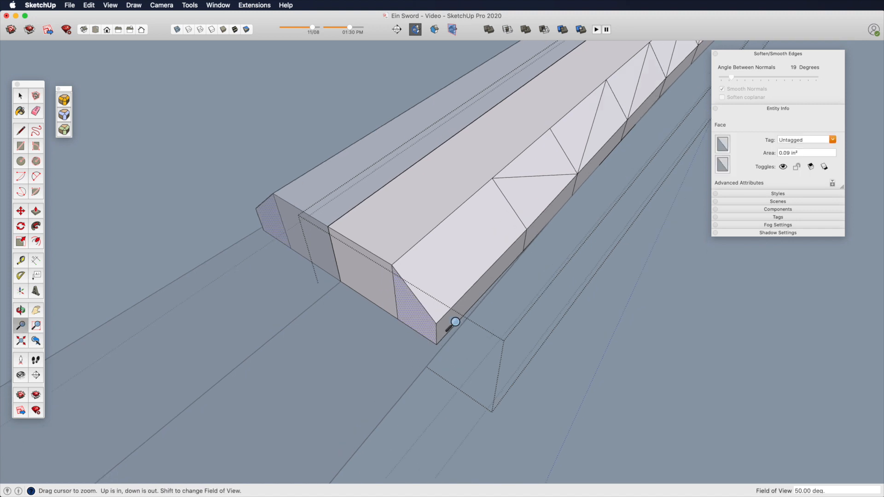
pyautogui.press('s')
pyautogui.click(476, 313)
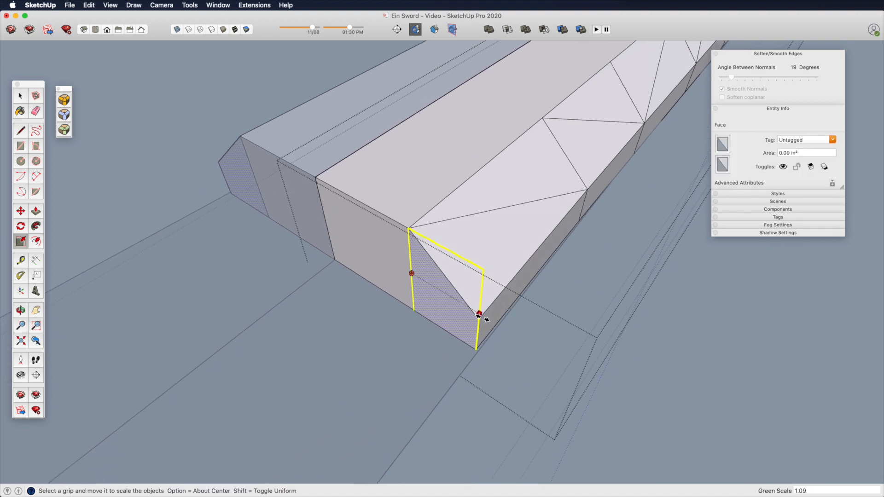
pyautogui.press('Escape')
# Extrude a sixteenth blade section from the inner and bevelled faces and scale its bevelled end to the outline
pyautogui.scroll(-4, 473, 294)
pyautogui.keyDown('shift'); pyautogui.moveTo(465, 338); pyautogui.dragTo(509, 262, button='middle'); pyautogui.keyUp('shift')
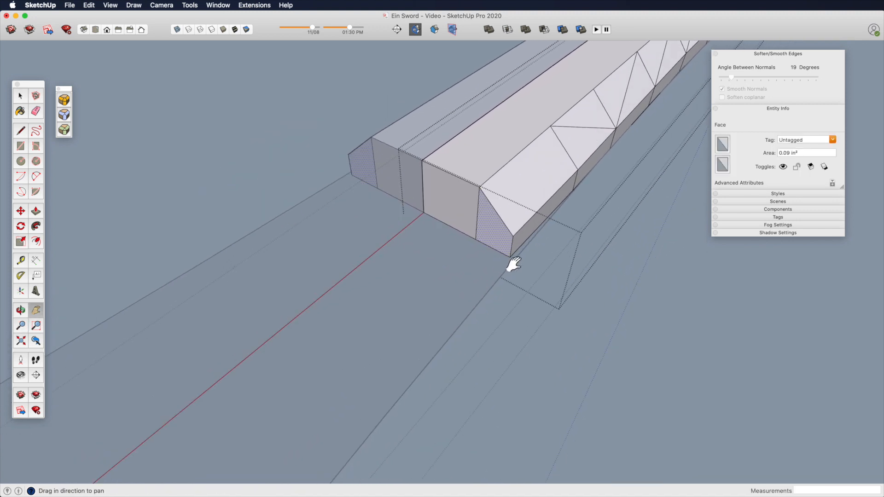
pyautogui.moveTo(515, 234); pyautogui.dragTo(517, 261)
pyautogui.press('p')
pyautogui.moveTo(456, 230); pyautogui.dragTo(357, 313)
pyautogui.moveTo(493, 236); pyautogui.dragTo(344, 309)
pyautogui.keyDown('shift'); pyautogui.moveTo(388, 337); pyautogui.dragTo(436, 296, button='middle'); pyautogui.keyUp('shift')
pyautogui.press('space')
pyautogui.click(437, 294)
pyautogui.press('s')
pyautogui.moveTo(467, 302); pyautogui.dragTo(473, 303)
# Extend the blade by a seventeenth section and widen its bevelled end face to the outline
pyautogui.scroll(-3, 443, 267)
pyautogui.press('p')
pyautogui.moveTo(420, 271); pyautogui.dragTo(340, 357)
pyautogui.keyDown('shift'); pyautogui.moveTo(357, 376); pyautogui.dragTo(458, 249, button='middle'); pyautogui.keyUp('shift')
pyautogui.press('space')
pyautogui.click(460, 249)
pyautogui.press('s')
pyautogui.moveTo(494, 241); pyautogui.dragTo(498, 243)
# Extrude the inner and bevelled faces into an eighteenth blade section and scale the bevelled end to the outline
pyautogui.press('p')
pyautogui.moveTo(430, 233); pyautogui.dragTo(352, 293)
pyautogui.moveTo(456, 253); pyautogui.dragTo(381, 318)
pyautogui.keyDown('shift'); pyautogui.moveTo(409, 302); pyautogui.dragTo(476, 263, button='middle'); pyautogui.keyUp('shift')
pyautogui.click(453, 273)
pyautogui.press('s')
pyautogui.moveTo(473, 285); pyautogui.dragTo(467, 283)
# Add a nineteenth blade section from both end faces and scale its bevelled end to the blade's edge
pyautogui.scroll(-3, 461, 297)
pyautogui.press('p')
pyautogui.moveTo(421, 260); pyautogui.dragTo(358, 313)
pyautogui.moveTo(447, 277); pyautogui.dragTo(384, 333)
pyautogui.press('space')
pyautogui.click(476, 206)
pyautogui.press('s')
pyautogui.moveTo(518, 218); pyautogui.dragTo(529, 224)
# Extrude a twentieth blade section and scale its bevelled end face to the guide outline
pyautogui.press('p')
pyautogui.moveTo(437, 237); pyautogui.dragTo(374, 295)
pyautogui.moveTo(460, 238); pyautogui.dragTo(397, 293)
pyautogui.click(369, 320)
pyautogui.press('s')
pyautogui.moveTo(398, 354); pyautogui.dragTo(407, 346)
# Extend the blade by a twenty-first section and scale its bevelled end face to the blade outline
pyautogui.scroll(-3, 446, 308)
pyautogui.press('p')
pyautogui.moveTo(467, 246); pyautogui.dragTo(410, 302)
pyautogui.moveTo(494, 265); pyautogui.dragTo(438, 318)
pyautogui.moveTo(438, 276); pyautogui.dragTo(499, 184, button='middle')
pyautogui.press('space')
pyautogui.click(437, 289)
pyautogui.press('s')
pyautogui.moveTo(496, 290); pyautogui.dragTo(495, 308)
# Extrude the inner and bevelled end faces into a further blade section and scale the bevelled end to the outline
pyautogui.scroll(-3, 448, 269)
pyautogui.press('p')
pyautogui.moveTo(440, 284); pyautogui.dragTo(369, 367)
pyautogui.moveTo(391, 251); pyautogui.dragTo(335, 307)
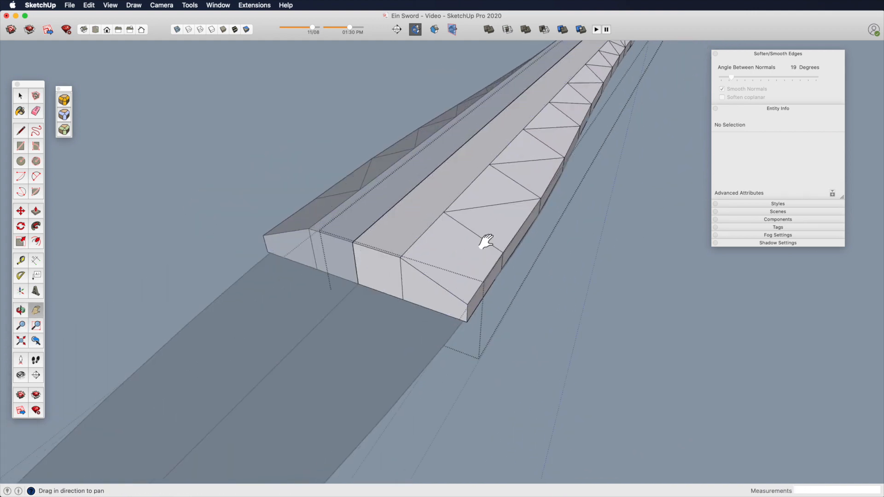
pyautogui.press('space')
pyautogui.click(523, 253)
pyautogui.press('s')
pyautogui.moveTo(579, 261); pyautogui.dragTo(570, 258)
# Extend both end faces by another blade section and scale its bevelled end face slightly inward to the guide outline
pyautogui.press('p')
pyautogui.moveTo(442, 256); pyautogui.dragTo(391, 319)
pyautogui.moveTo(481, 258); pyautogui.dragTo(397, 323)
pyautogui.press('space')
pyautogui.click(420, 334)
pyautogui.press('s')
pyautogui.moveTo(457, 341); pyautogui.dragTo(450, 337)
pyautogui.keyDown('shift'); pyautogui.moveTo(414, 330); pyautogui.dragTo(472, 259, button='middle'); pyautogui.keyUp('shift')
pyautogui.press('p')
pyautogui.moveTo(492, 261); pyautogui.dragTo(434, 324)
pyautogui.scroll(4, 440, 325)
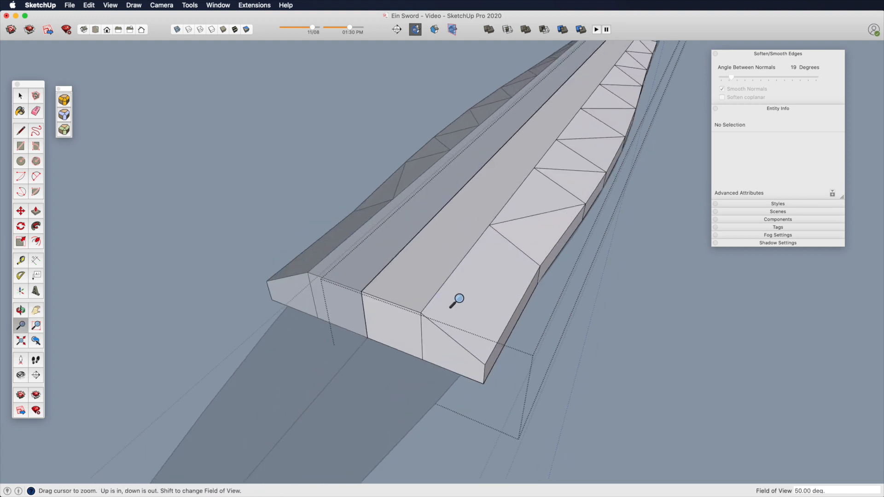
pyautogui.scroll(-6, 446, 294)
pyautogui.press('space')
pyautogui.moveTo(441, 308); pyautogui.dragTo(419, 401, button='middle')
pyautogui.scroll(-3, 421, 295)
pyautogui.scroll(-2, 426, 332)
pyautogui.keyDown('shift'); pyautogui.moveTo(451, 314); pyautogui.dragTo(418, 385, button='middle'); pyautogui.keyUp('shift')
pyautogui.keyDown('shift'); pyautogui.moveTo(440, 356); pyautogui.dragTo(470, 307, button='middle'); pyautogui.keyUp('shift')
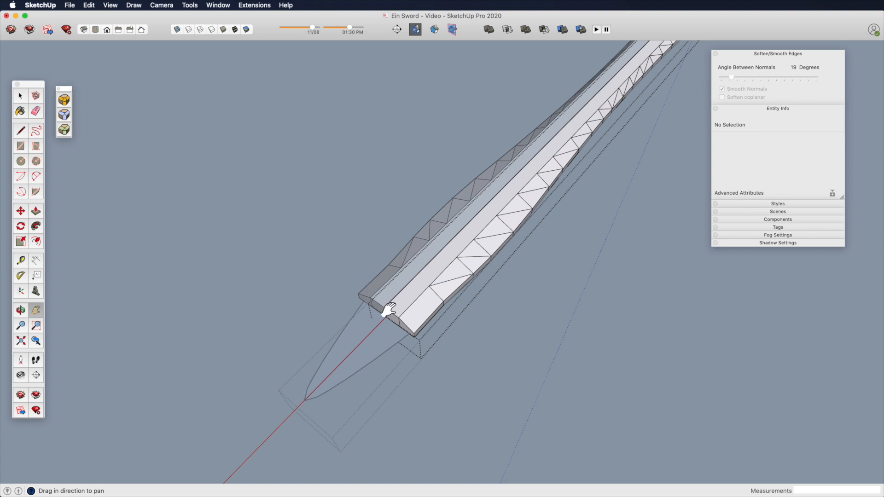
pyautogui.keyDown('shift'); pyautogui.moveTo(418, 315); pyautogui.dragTo(474, 262, button='middle'); pyautogui.keyUp('shift')
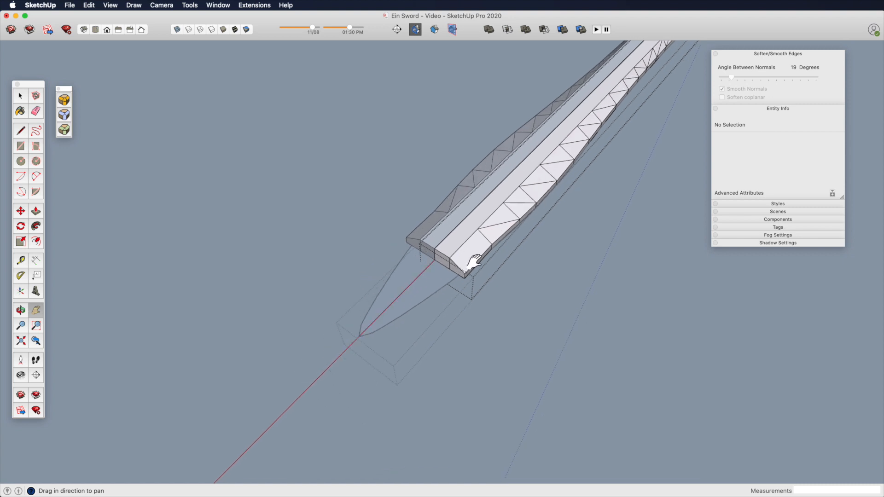
pyautogui.scroll(4, 476, 209)
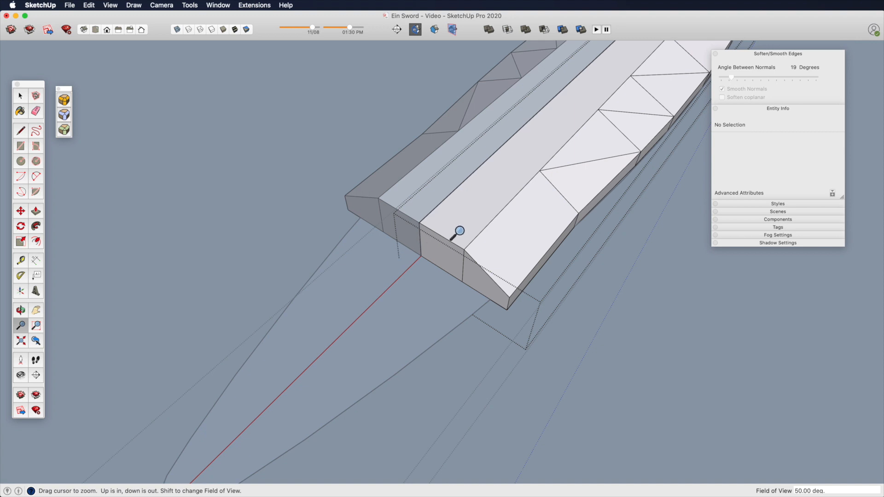
pyautogui.press('super+z')
pyautogui.press('super+z')
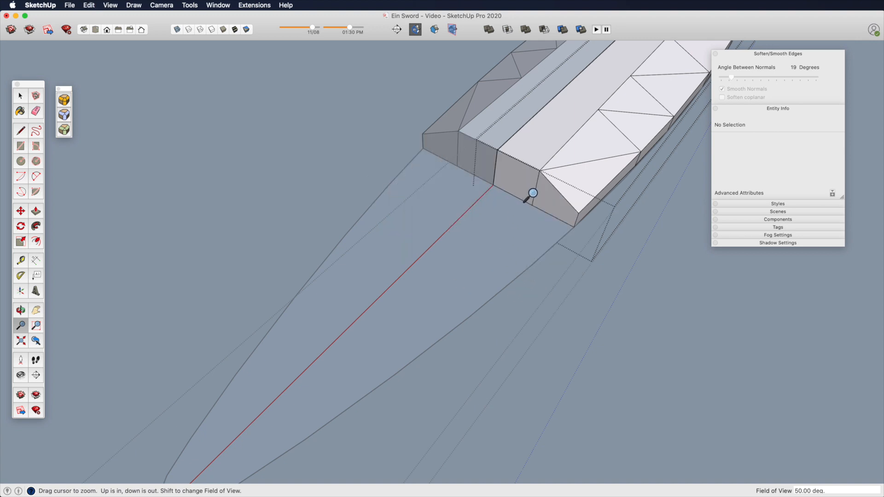
# Erase the edge dividing the blade half's end face and extrude the merged face toward the tip
pyautogui.press('e')
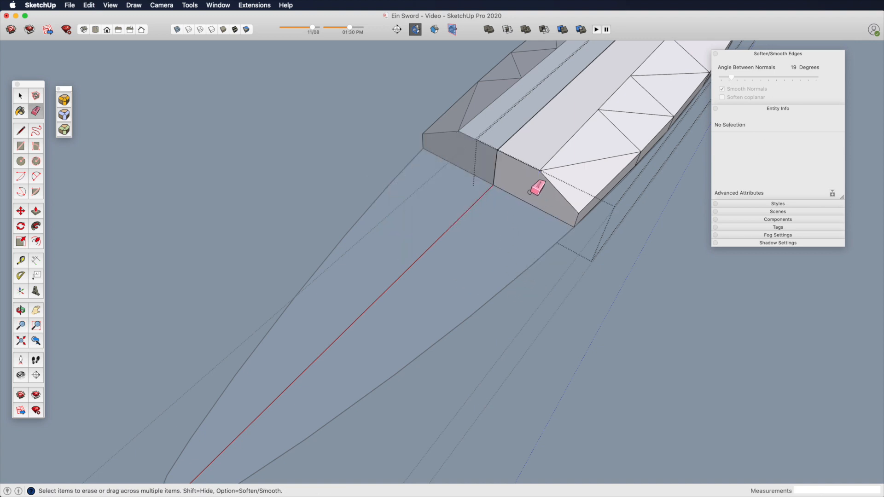
pyautogui.press('p')
pyautogui.click(523, 192)
pyautogui.click(442, 272)
pyautogui.press('space')
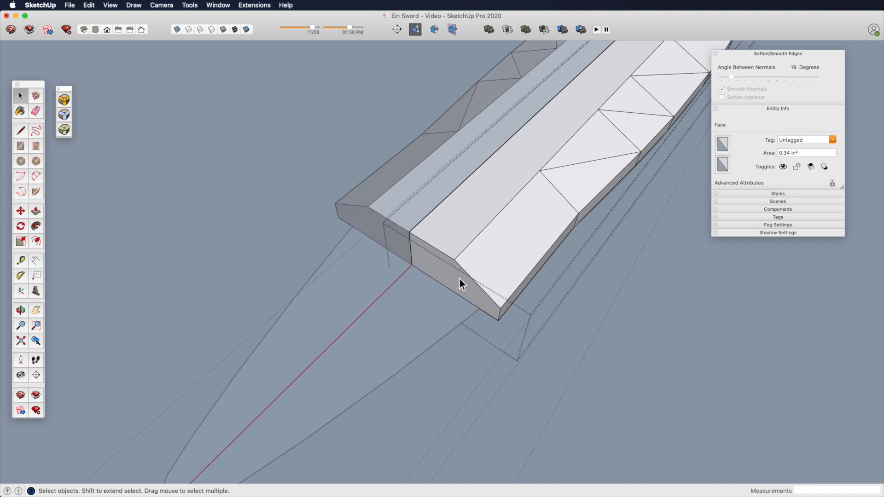
# Scale the merged end face to 0.78 along the green axis so its outer corner meets the outline
pyautogui.click(457, 292)
pyautogui.press('s')
pyautogui.moveTo(509, 313); pyautogui.dragTo(488, 305)
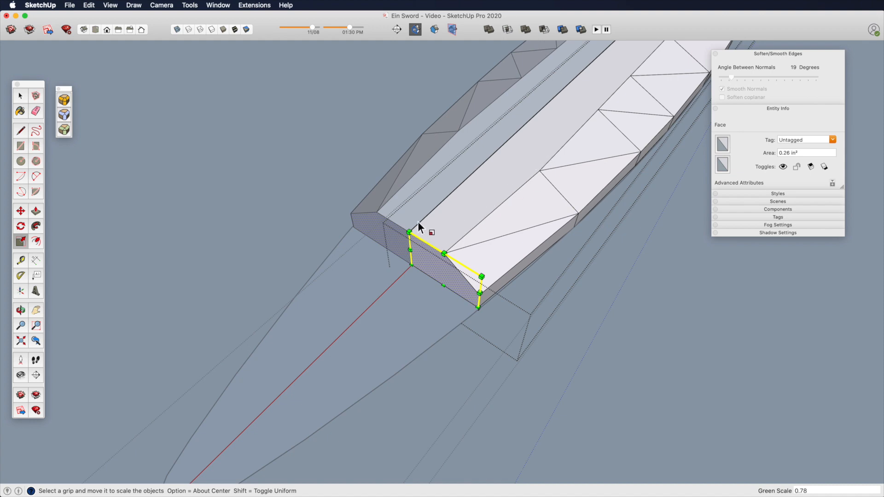
# Extrude the merged end face into the next section and scale it inward to the narrowing guide outline
pyautogui.moveTo(418, 213); pyautogui.dragTo(479, 219, button='middle')
pyautogui.keyDown('shift'); pyautogui.moveTo(463, 269); pyautogui.dragTo(367, 341, button='middle'); pyautogui.keyUp('shift')
pyautogui.press('p')
pyautogui.click(679, 168)
pyautogui.moveTo(671, 168); pyautogui.dragTo(597, 243)
pyautogui.moveTo(597, 243); pyautogui.dragTo(534, 256, button='middle')
pyautogui.keyDown('shift'); pyautogui.moveTo(535, 256); pyautogui.dragTo(431, 282, button='middle'); pyautogui.keyUp('shift')
pyautogui.press('space')
pyautogui.click(422, 283)
pyautogui.press('s')
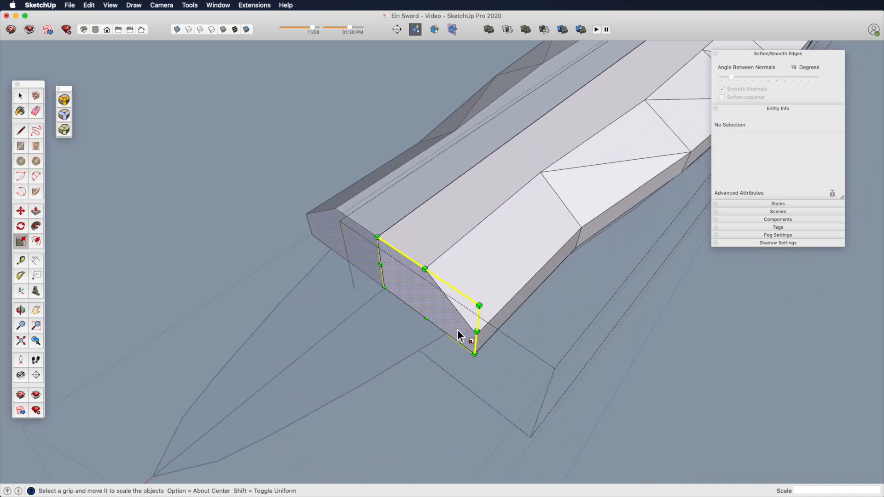
pyautogui.moveTo(476, 339); pyautogui.dragTo(448, 310)
# Extrude a short section close to the tip and scale its end face down in both width and height
pyautogui.moveTo(449, 310)
pyautogui.mouseDown(button='middle')
pyautogui.moveTo(451, 229)
pyautogui.moveTo(491, 316)
pyautogui.moveTo(451, 304)
pyautogui.mouseUp(button='middle')
pyautogui.press('p')
pyautogui.moveTo(448, 309); pyautogui.dragTo(413, 337)
pyautogui.press('l')
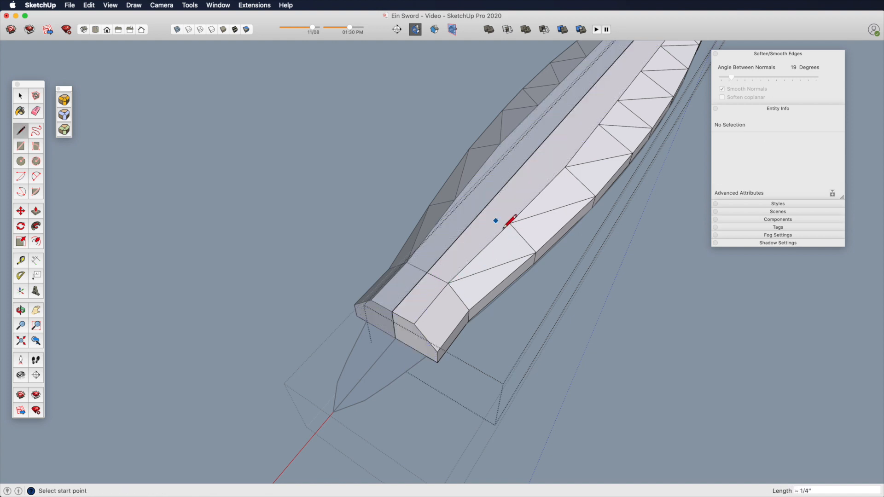
pyautogui.keyDown('shift'); pyautogui.moveTo(485, 216); pyautogui.dragTo(533, 197, button='middle'); pyautogui.keyUp('shift')
pyautogui.scroll(3, 514, 188)
pyautogui.press('space')
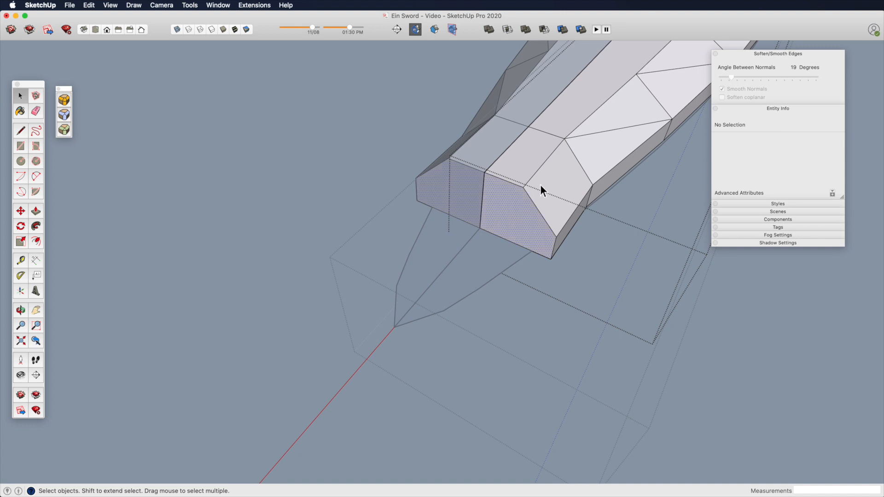
pyautogui.click(539, 200)
pyautogui.press('s')
pyautogui.moveTo(555, 235); pyautogui.dragTo(538, 235)
pyautogui.moveTo(515, 184); pyautogui.dragTo(511, 193)
# Extrude the last short sections up to the blade's tip, scaling each end face down to taper toward a point
pyautogui.press('p')
pyautogui.moveTo(507, 227); pyautogui.dragTo(474, 276)
pyautogui.press('space')
pyautogui.doubleClick(477, 278)
pyautogui.press('s')
pyautogui.moveTo(473, 245); pyautogui.dragTo(431, 318)
pyautogui.press('p')
pyautogui.press('space')
pyautogui.doubleClick(420, 310)
pyautogui.press('s')
pyautogui.scroll(-5, 434, 317)
pyautogui.press('space')
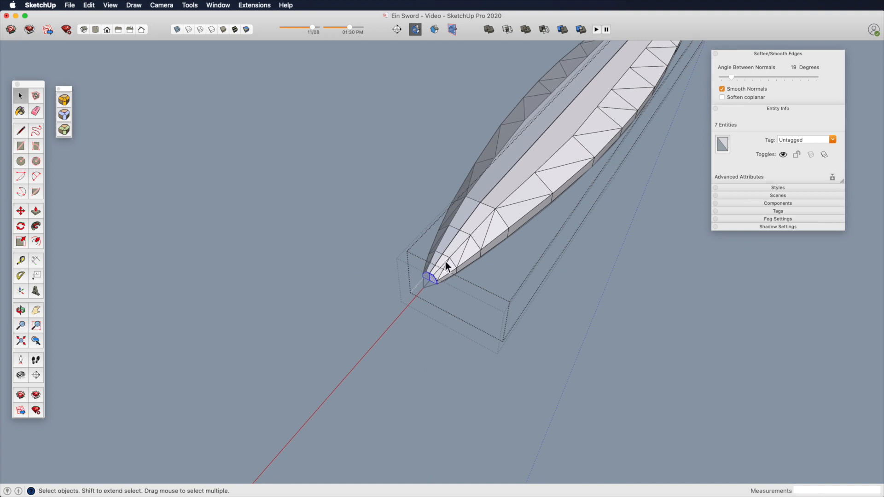
# Select all connected geometry of the blade half and scale it slightly
pyautogui.moveTo(500, 247); pyautogui.dragTo(452, 192, button='middle')
pyautogui.scroll(-5, 452, 191)
pyautogui.keyDown('shift'); pyautogui.moveTo(484, 276); pyautogui.dragTo(439, 310, button='middle'); pyautogui.keyUp('shift')
pyautogui.scroll(4, 506, 259)
pyautogui.keyDown('shift'); pyautogui.moveTo(505, 258); pyautogui.dragTo(673, 222, button='middle'); pyautogui.keyUp('shift')
pyautogui.tripleClick(560, 225)
pyautogui.scroll(2, 579, 266)
pyautogui.scroll(2, 579, 266)
pyautogui.keyDown('shift'); pyautogui.moveTo(579, 249); pyautogui.dragTo(560, 249, button='middle'); pyautogui.keyUp('shift')
pyautogui.moveTo(560, 249); pyautogui.dragTo(586, 199, button='middle')
pyautogui.press('s')
pyautogui.moveTo(566, 232); pyautogui.dragTo(579, 226)
# Examine the overall shape of the mirrored blade from the tang to the tip
pyautogui.moveTo(560, 225); pyautogui.dragTo(640, 212, button='middle')
pyautogui.moveTo(640, 211); pyautogui.dragTo(285, 351, button='middle')
pyautogui.keyDown('shift'); pyautogui.moveTo(285, 351); pyautogui.dragTo(438, 268, button='middle'); pyautogui.keyUp('shift')
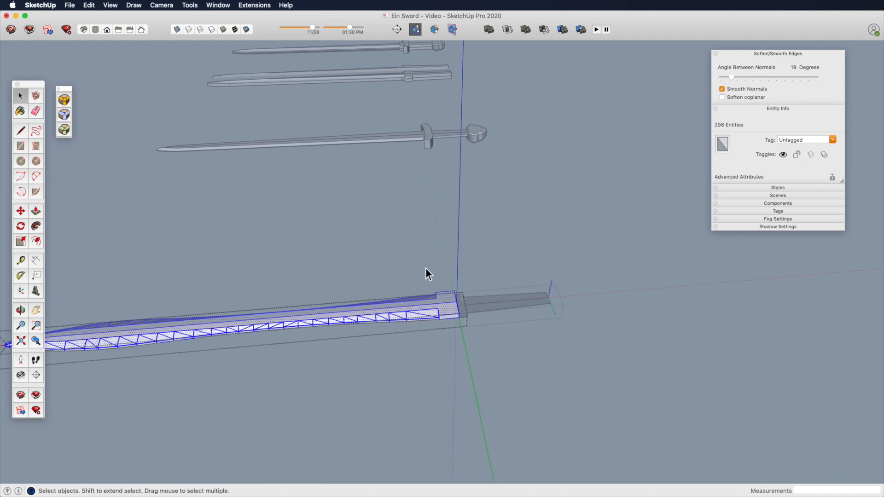
pyautogui.click(439, 268)
pyautogui.moveTo(341, 286); pyautogui.dragTo(797, 304, button='middle')
pyautogui.keyDown('shift'); pyautogui.moveTo(657, 286); pyautogui.dragTo(539, 309, button='middle'); pyautogui.keyUp('shift')
pyautogui.scroll(1, 539, 343)
pyautogui.scroll(2, 537, 345)
pyautogui.moveTo(563, 271); pyautogui.dragTo(506, 294, button='middle')
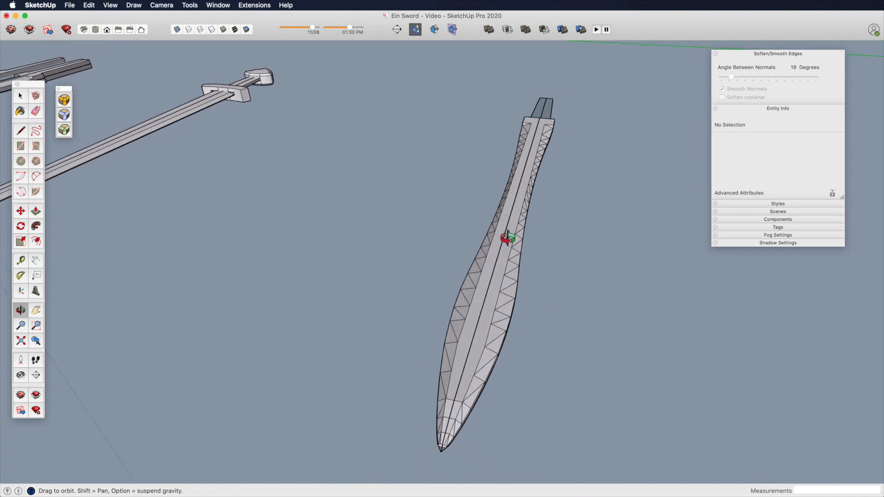
# Draw a long, narrow fuller outline with angled ends on the flat face along the blade's centre line
pyautogui.tripleClick(500, 288)
pyautogui.scroll(3, 504, 300)
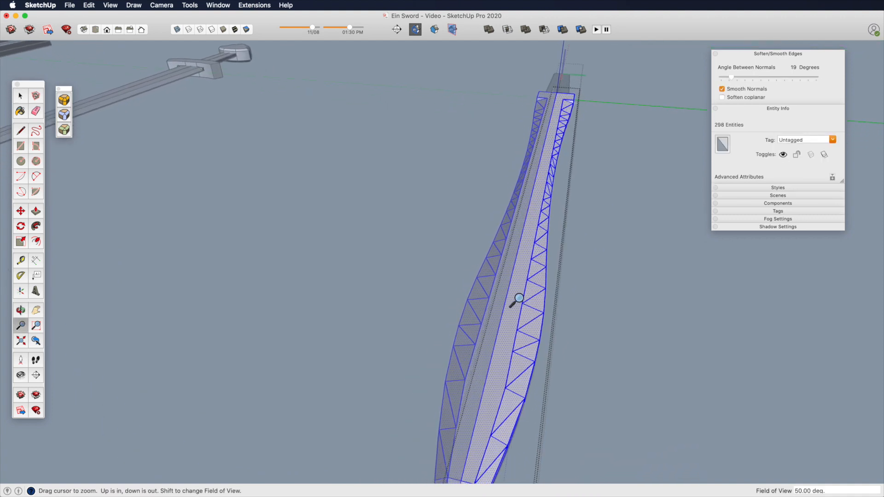
pyautogui.press('l')
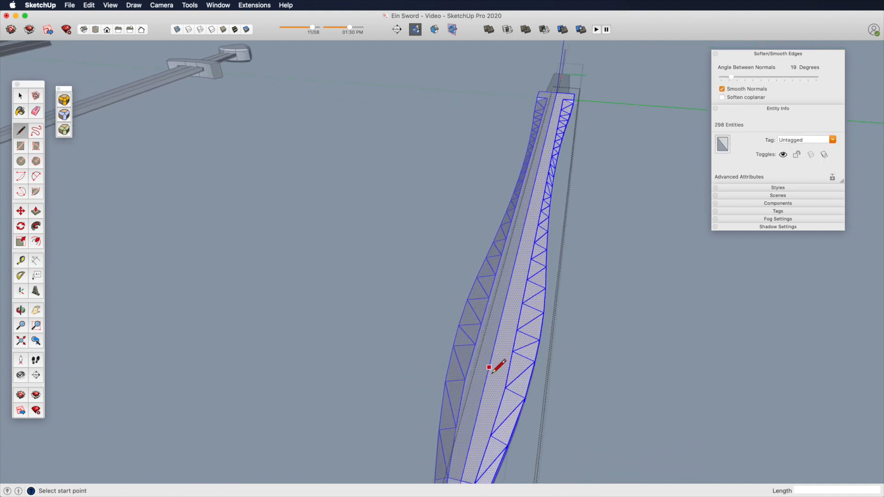
pyautogui.click(557, 108)
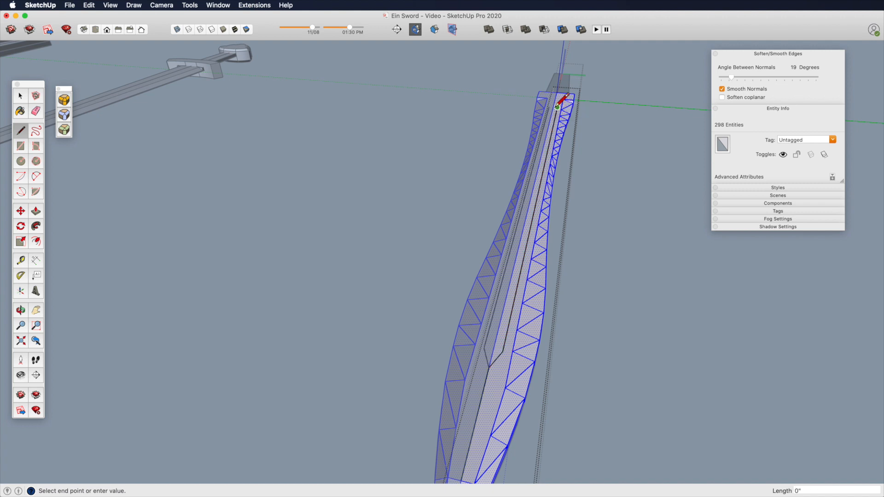
pyautogui.click(556, 100)
# Push the outlined fuller face into the blade to form a recessed groove
pyautogui.scroll(2, 537, 262)
pyautogui.press('p')
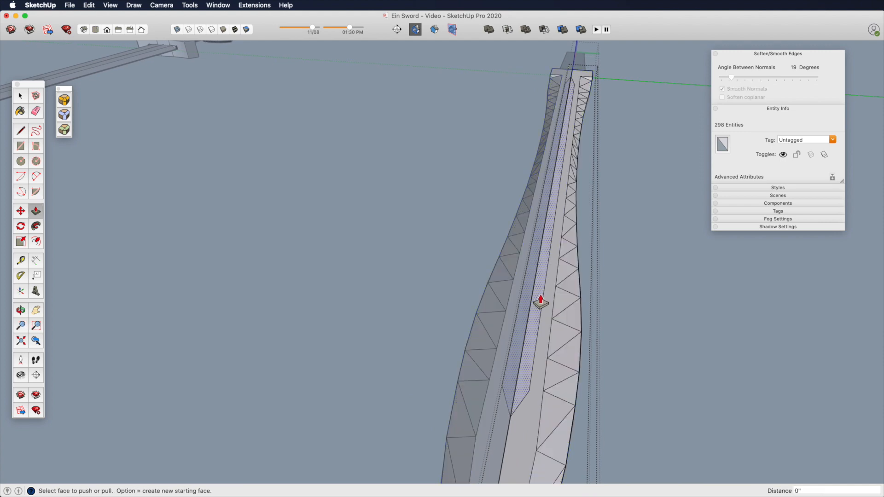
pyautogui.click(539, 308)
# Select all of the blade half's geometry and soften its edges with a 16-degree angle between normals
pyautogui.scroll(-4, 520, 338)
pyautogui.keyDown('shift'); pyautogui.moveTo(532, 270); pyautogui.dragTo(503, 247, button='middle'); pyautogui.keyUp('shift')
pyautogui.tripleClick(502, 188)
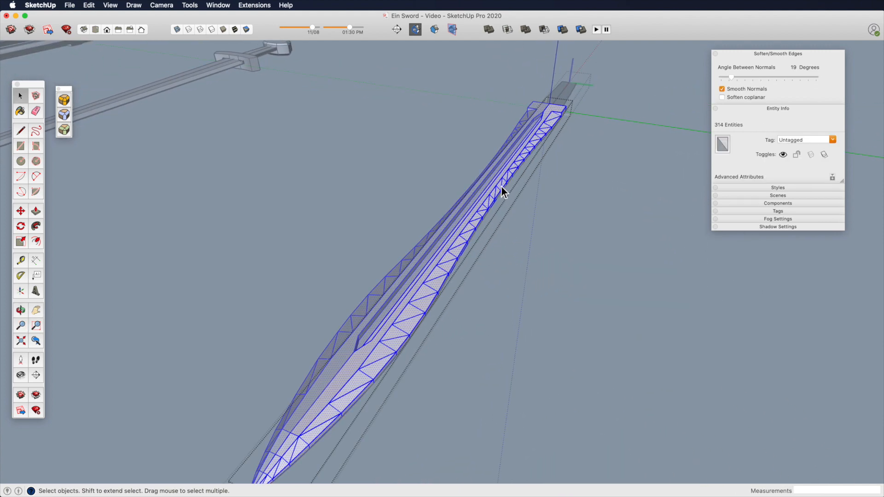
pyautogui.moveTo(733, 78); pyautogui.dragTo(732, 77)
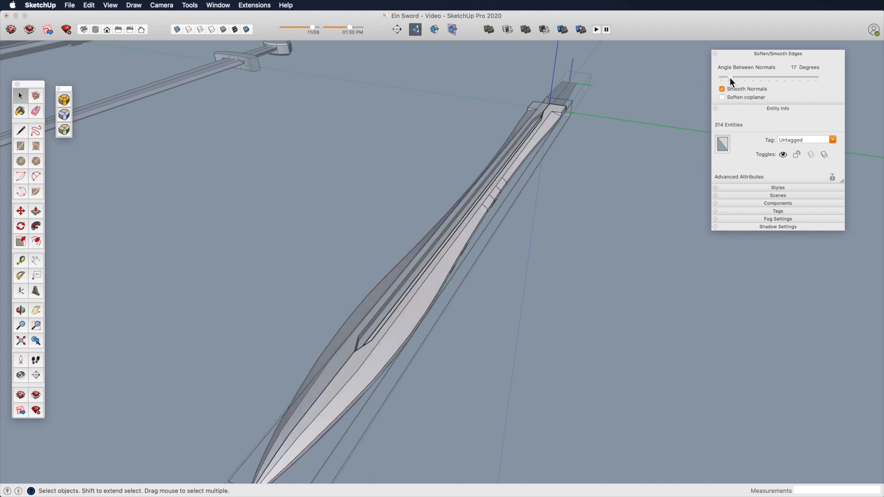
# Try removing a bevel face near the blade's narrow section and the internal face beneath it, then undo the deletions
pyautogui.keyDown('shift'); pyautogui.moveTo(487, 206); pyautogui.dragTo(490, 282, button='middle'); pyautogui.keyUp('shift')
pyautogui.click(576, 231)
pyautogui.press('z')
pyautogui.moveTo(489, 282); pyautogui.dragTo(502, 157)
pyautogui.scroll(2, 502, 157)
pyautogui.keyDown('shift'); pyautogui.moveTo(502, 157); pyautogui.dragTo(516, 197, button='middle'); pyautogui.keyUp('shift')
pyautogui.click(490, 223)
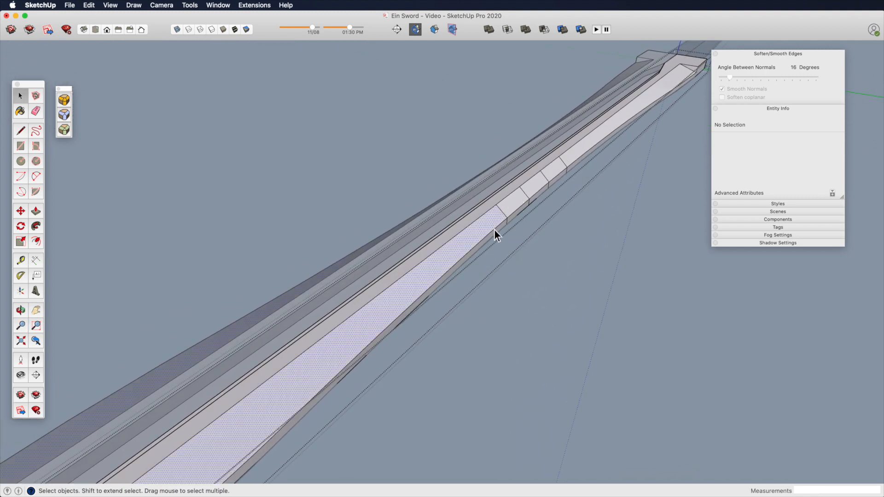
pyautogui.press('Delete')
pyautogui.moveTo(513, 223); pyautogui.dragTo(559, 173, button='middle')
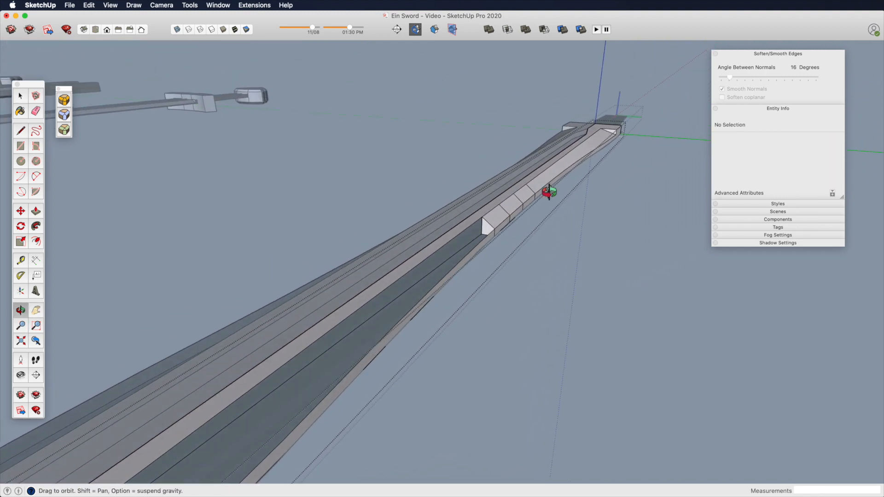
pyautogui.scroll(2, 519, 193)
pyautogui.click(513, 213)
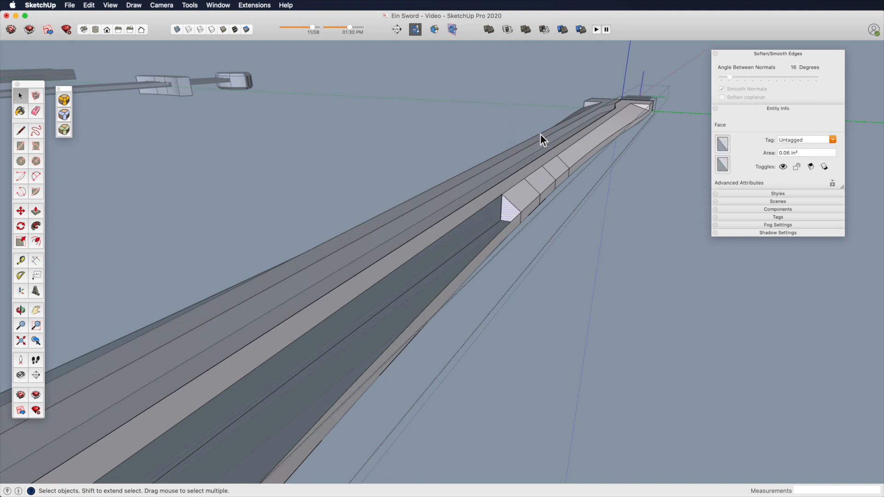
pyautogui.press('Delete')
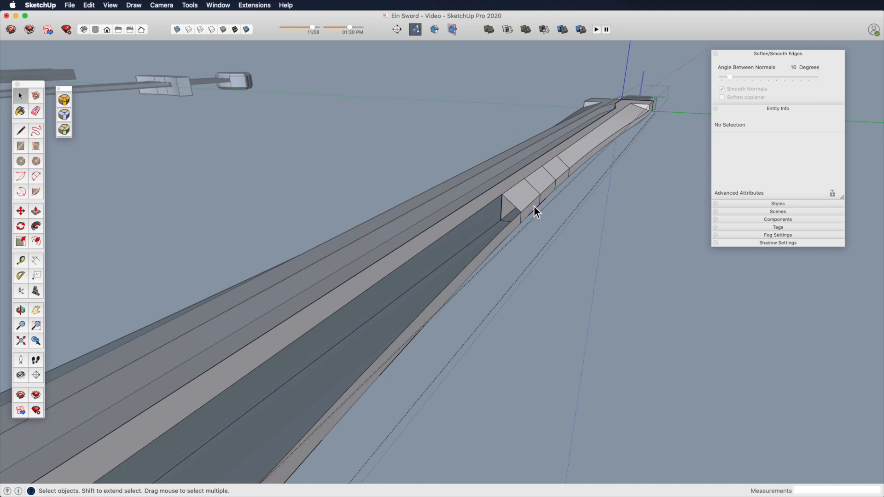
pyautogui.press('super+z')
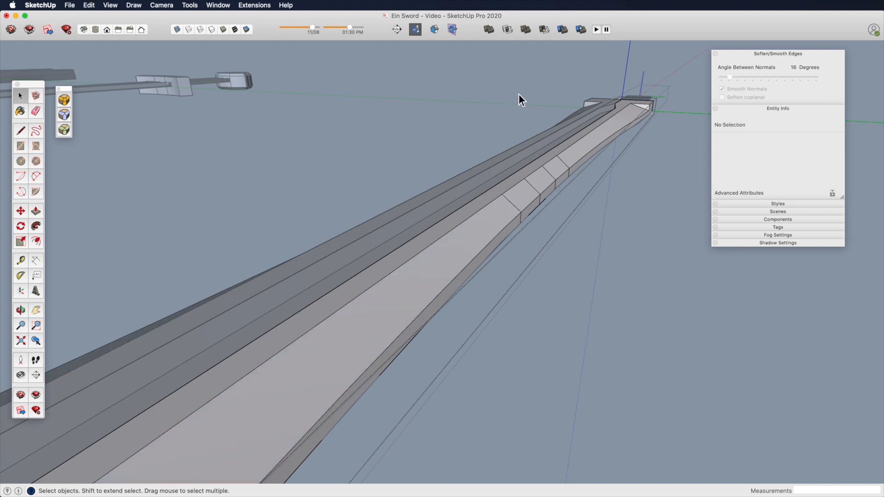
# Leave the blade half's editing context and show the Solid Inspector² tool palette
pyautogui.scroll(-5, 502, 129)
pyautogui.moveTo(452, 307); pyautogui.dragTo(552, 248, button='middle')
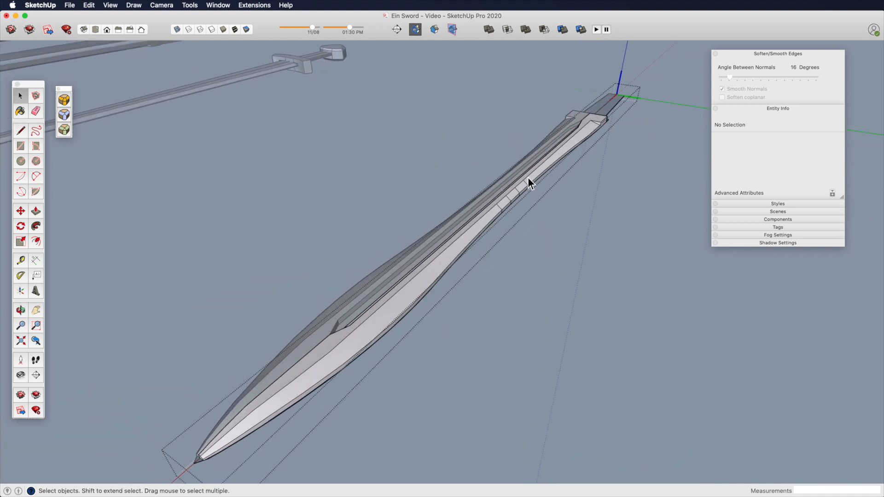
pyautogui.click(548, 210)
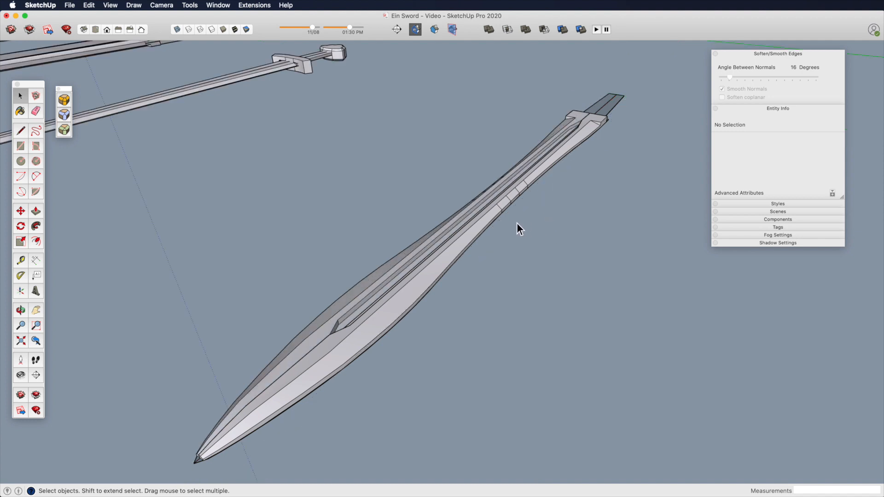
pyautogui.click(114, 7)
pyautogui.moveTo(88, 9)
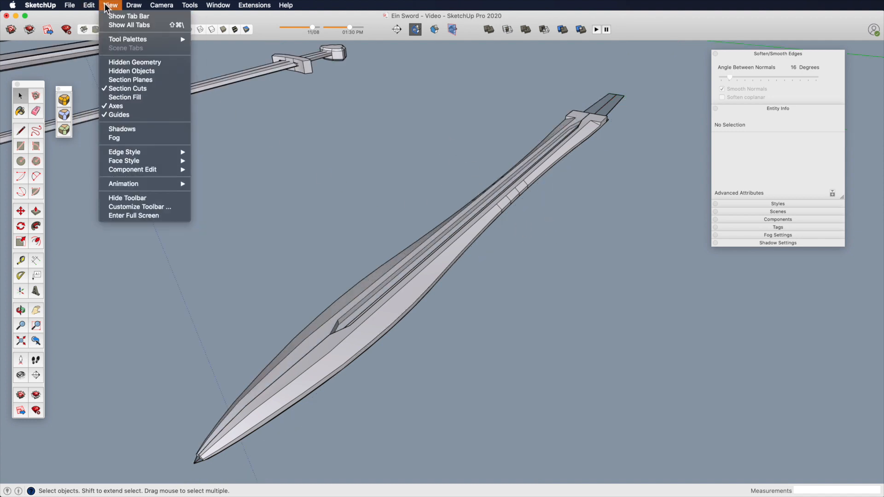
pyautogui.moveTo(157, 38)
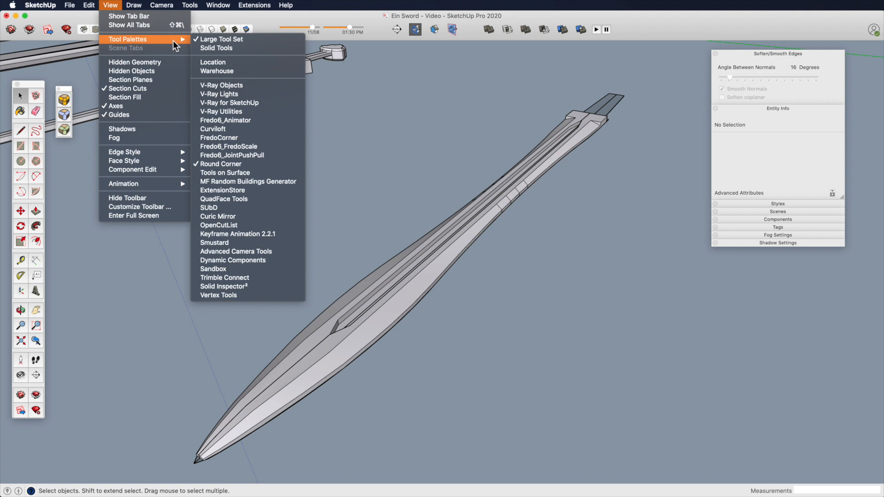
pyautogui.click(247, 287)
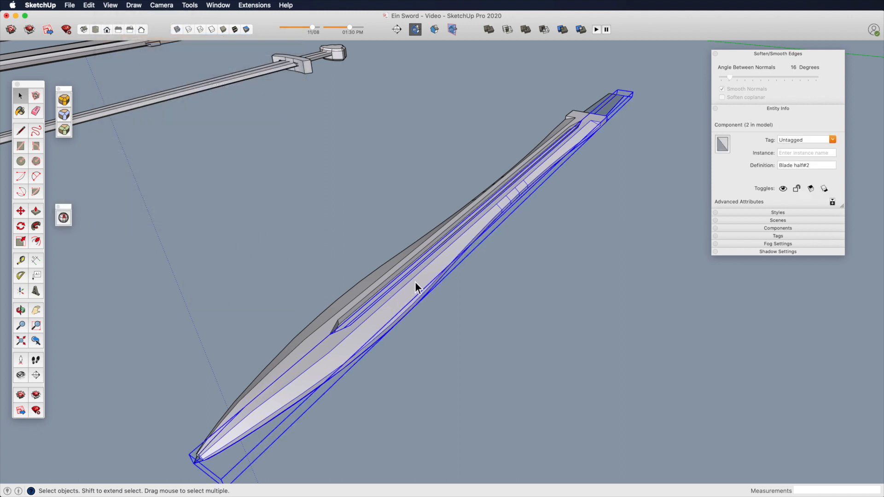
# Inspect the blade half component with Solid Inspector², try to fix all of its errors, and close the inspector
pyautogui.click(70, 215)
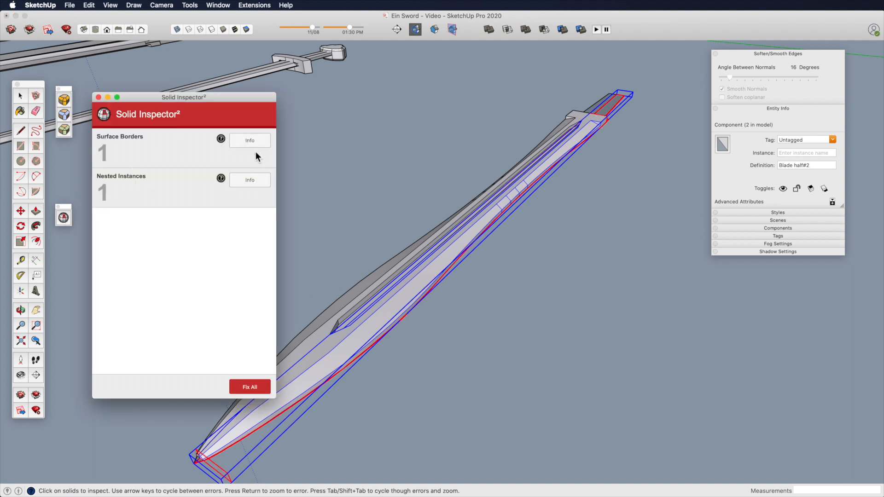
pyautogui.click(247, 390)
pyautogui.click(661, 215)
pyautogui.click(449, 253)
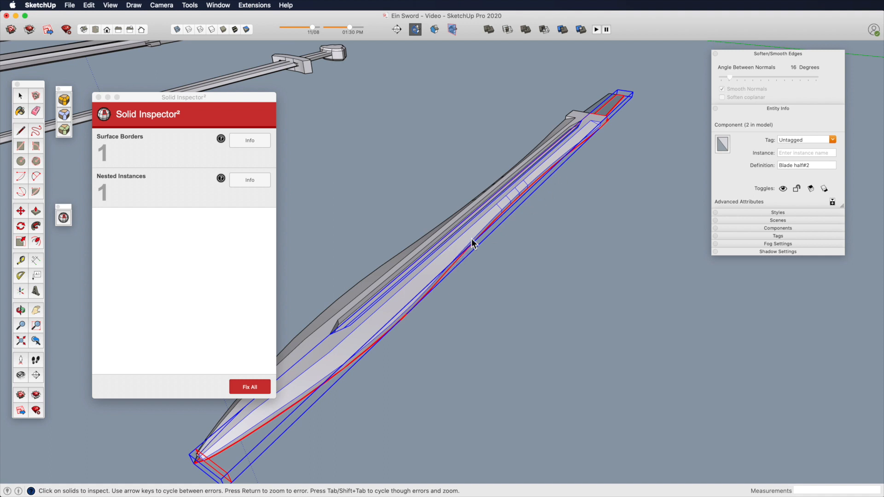
pyautogui.click(499, 240)
pyautogui.click(475, 235)
pyautogui.click(522, 236)
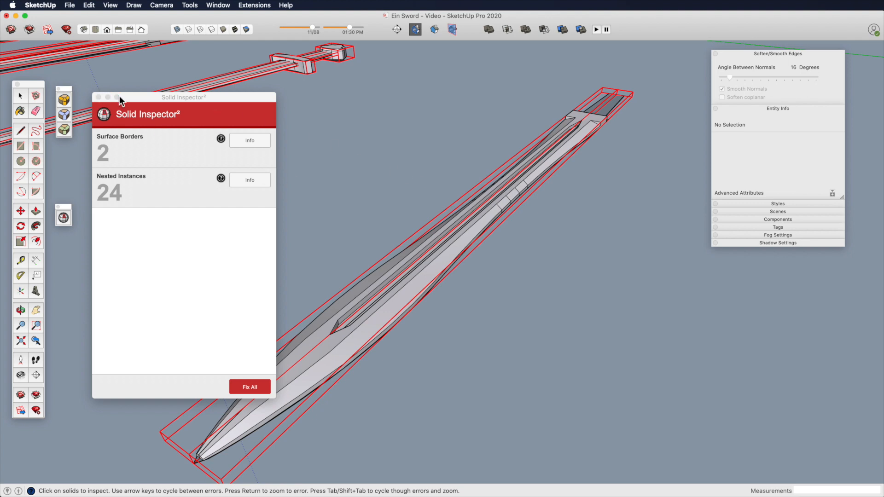
pyautogui.click(98, 97)
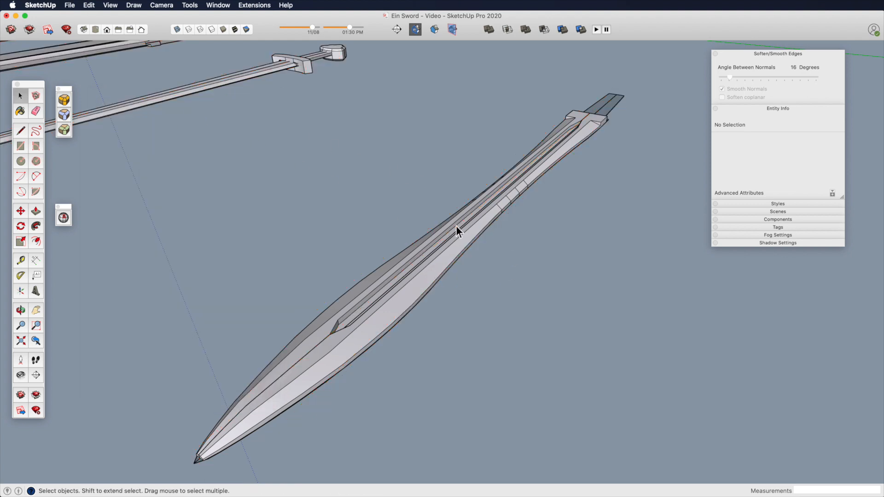
# Erase the opposite mirrored blade half and select the remaining half
pyautogui.press('e')
pyautogui.moveTo(439, 236); pyautogui.dragTo(448, 222)
pyautogui.press('space')
pyautogui.click(466, 234)
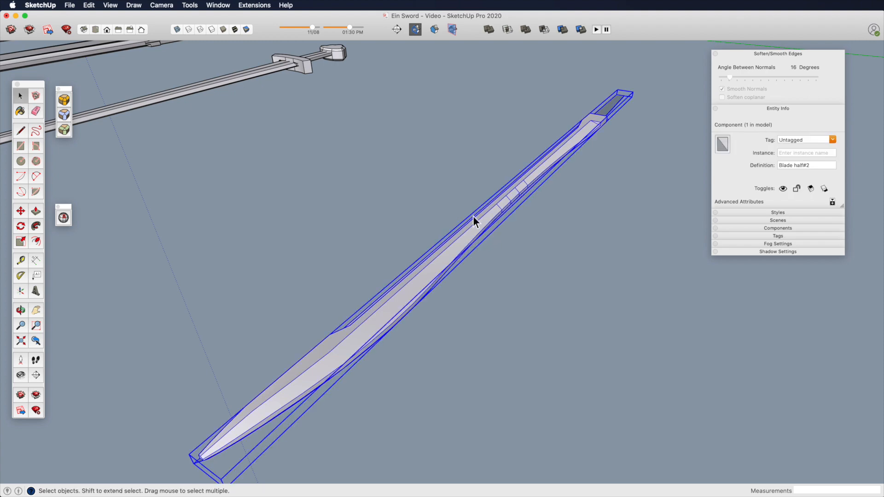
# Explode the remaining blade half component to separate the solid blade group from the flat tang outline
pyautogui.moveTo(543, 193); pyautogui.dragTo(348, 269, button='middle')
pyautogui.scroll(5, 369, 174)
pyautogui.press('space')
pyautogui.doubleClick(302, 192)
pyautogui.click(319, 184)
pyautogui.click(348, 164)
pyautogui.click(317, 193)
pyautogui.press('x')
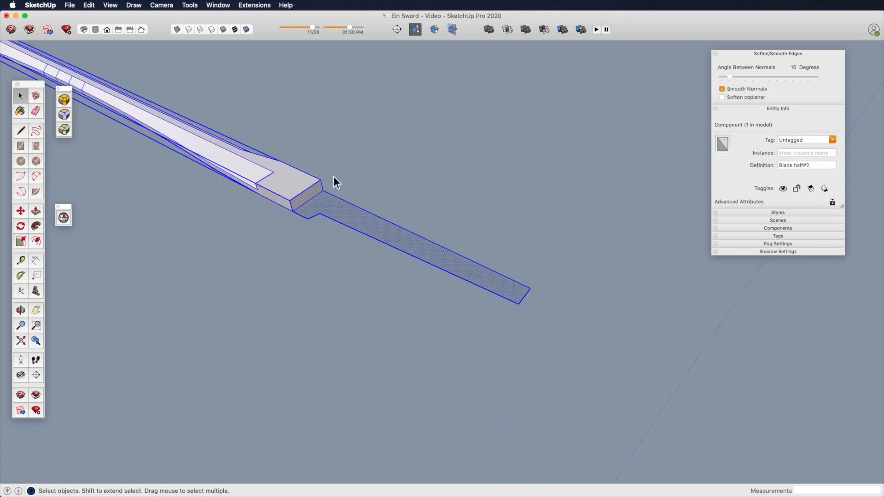
# Check the nested blade group with Solid Inspector² and fix its internal faces
pyautogui.click(295, 187)
pyautogui.keyDown('shift'); pyautogui.moveTo(318, 178); pyautogui.dragTo(390, 261, button='middle'); pyautogui.keyUp('shift')
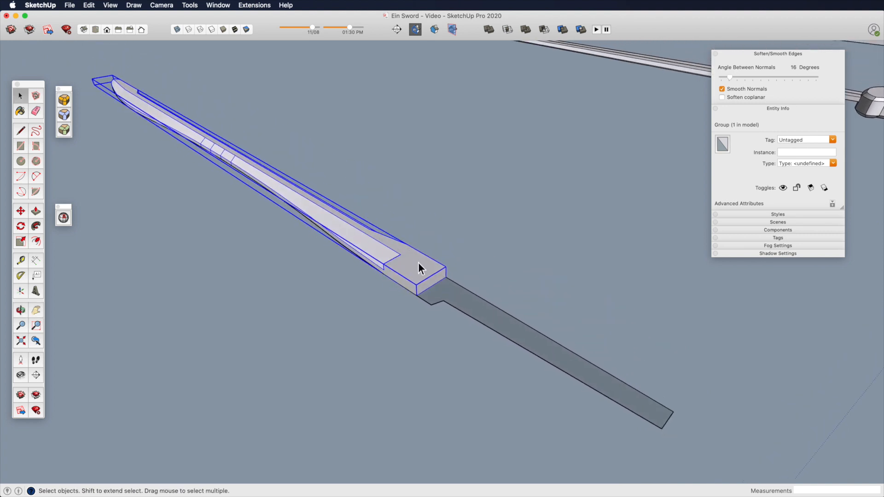
pyautogui.rightClick(409, 268)
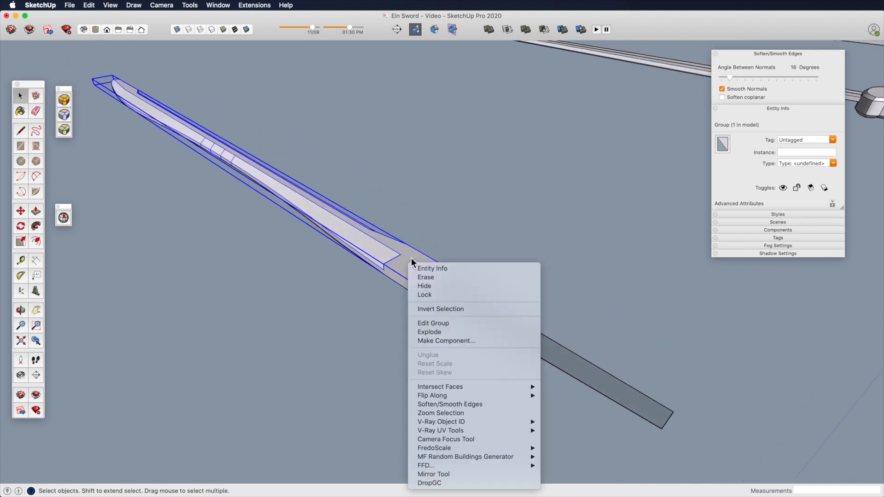
pyautogui.click(401, 265)
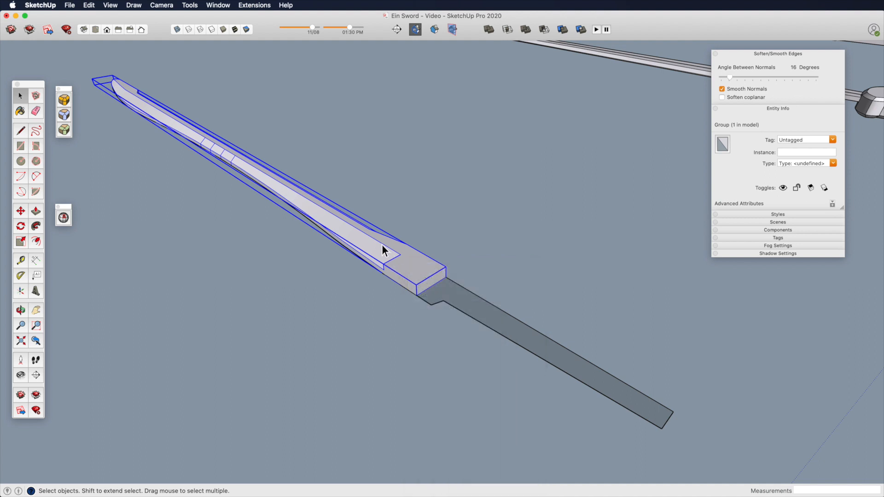
pyautogui.click(63, 218)
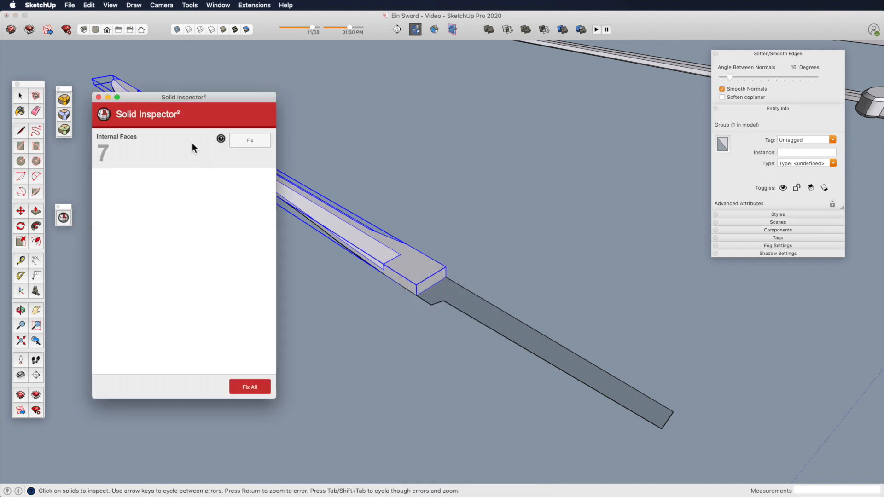
pyautogui.moveTo(204, 120); pyautogui.dragTo(484, 121)
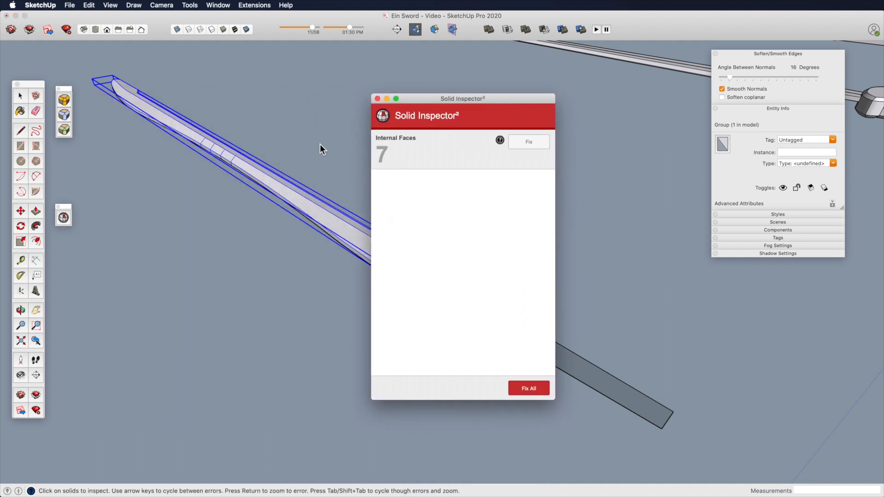
pyautogui.click(525, 142)
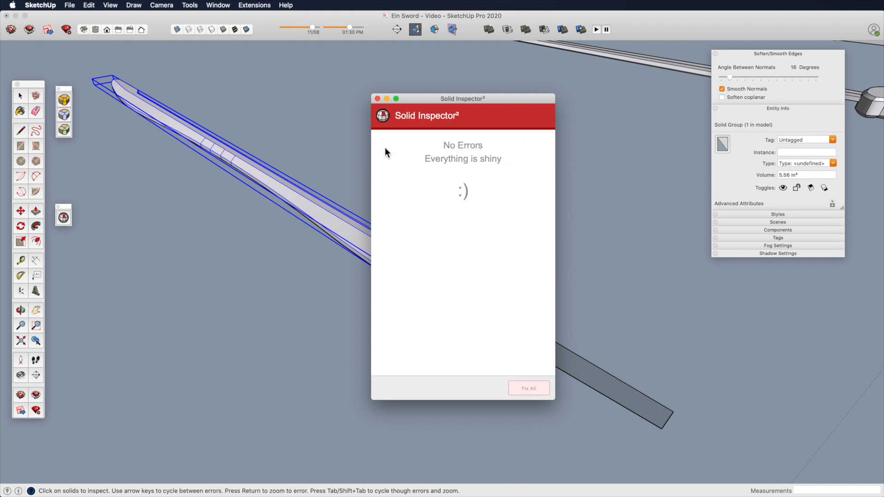
pyautogui.click(378, 98)
# Open the blade group and temporarily remove the long bevel face near the tang to check the interior
pyautogui.scroll(8, 231, 168)
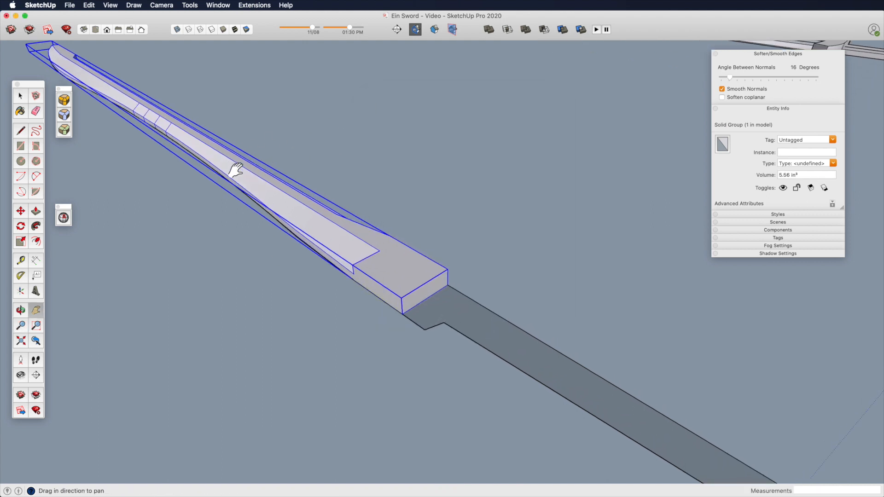
pyautogui.doubleClick(204, 168)
pyautogui.click(204, 170)
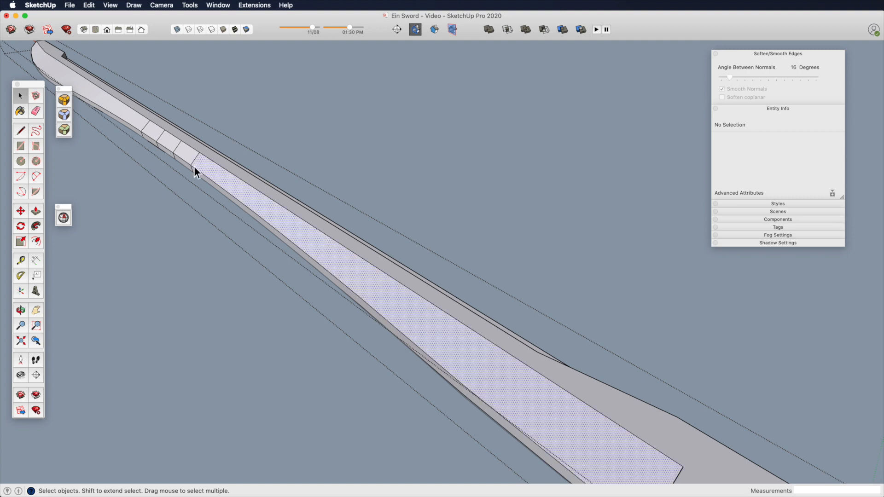
pyautogui.press('Delete')
pyautogui.keyDown('shift'); pyautogui.moveTo(302, 166); pyautogui.dragTo(364, 188, button='middle'); pyautogui.keyUp('shift')
pyautogui.moveTo(364, 188); pyautogui.dragTo(338, 199, button='middle')
pyautogui.moveTo(364, 161); pyautogui.dragTo(355, 144, button='middle')
# Select all of the blade group's geometry and soften its edges at 15 degrees, including coplanar edges
pyautogui.scroll(-5, 296, 247)
pyautogui.press('space')
pyautogui.tripleClick(327, 215)
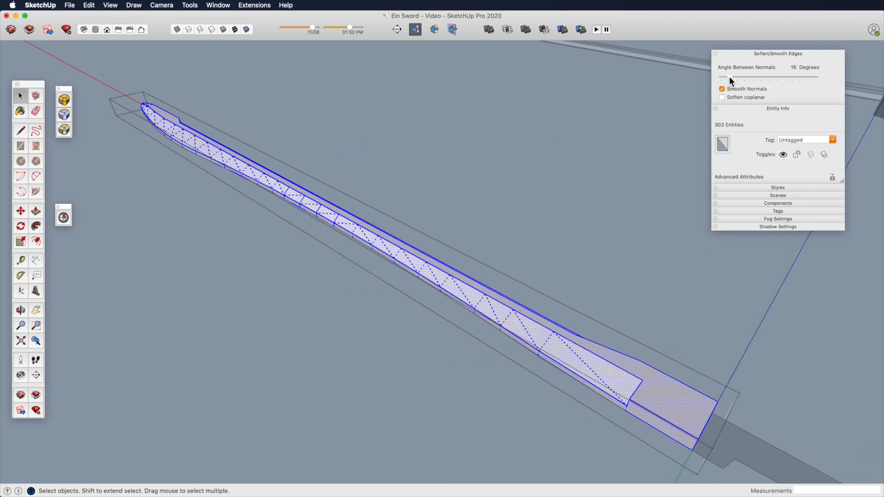
pyautogui.moveTo(730, 77); pyautogui.dragTo(731, 76)
pyautogui.click(547, 246)
# Pull the blade's end face out to the shoulder of the flat tang outline
pyautogui.moveTo(547, 246); pyautogui.dragTo(437, 272, button='middle')
pyautogui.doubleClick(454, 267)
pyautogui.press('p')
pyautogui.click(453, 276)
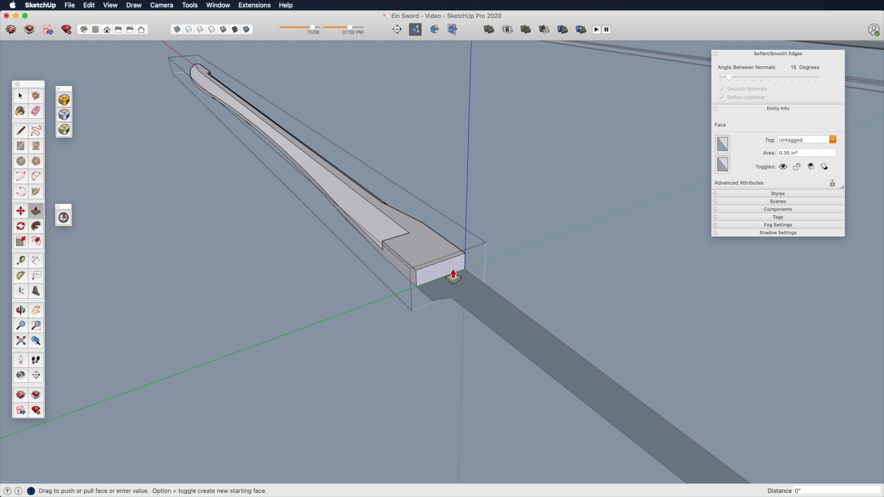
pyautogui.click(466, 293)
# Split the blade's end face with a line where the tang outline begins
pyautogui.press('z')
pyautogui.moveTo(486, 340); pyautogui.dragTo(463, 151)
pyautogui.press('h')
pyautogui.press('l')
pyautogui.click(468, 323)
pyautogui.click(470, 289)
# Pull the tang portion of the end face out to the far end of the tang outline
pyautogui.press('z')
pyautogui.moveTo(470, 289)
pyautogui.mouseDown()
pyautogui.moveTo(450, 358)
pyautogui.moveTo(414, 235)
pyautogui.moveTo(415, 281)
pyautogui.mouseUp()
pyautogui.press('o')
pyautogui.press('z')
pyautogui.press('h')
pyautogui.moveTo(394, 234); pyautogui.dragTo(401, 183)
pyautogui.press('p')
pyautogui.click(404, 184)
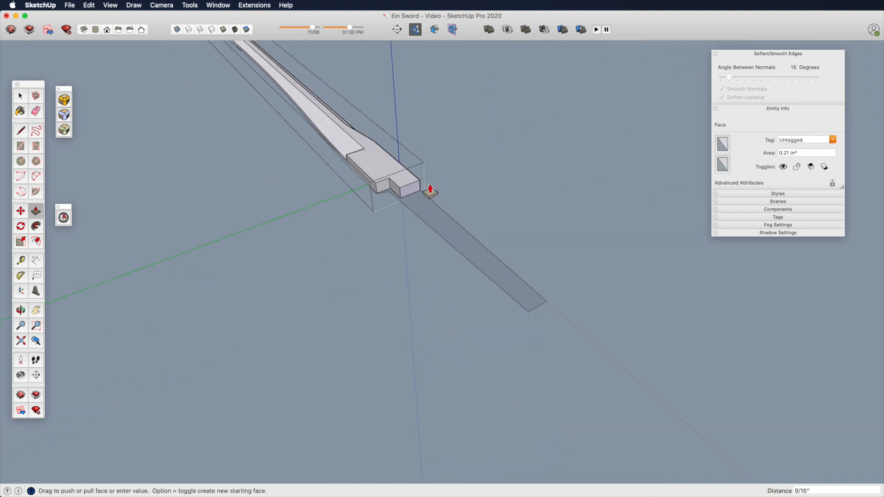
pyautogui.click(547, 303)
pyautogui.press('space')
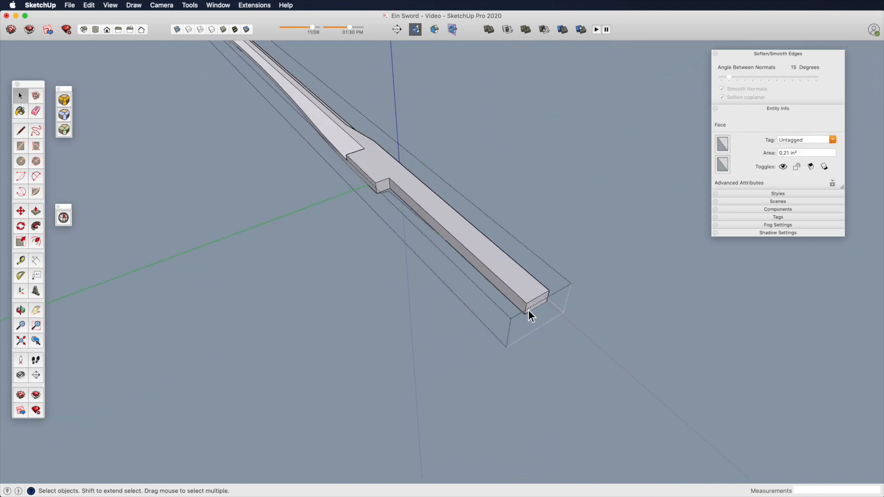
# Move the vertical corner edge at the tang's far end onto the outline's corner
pyautogui.click(528, 312)
pyautogui.press('z')
pyautogui.press('h')
pyautogui.moveTo(529, 316); pyautogui.dragTo(411, 225)
pyautogui.press('m')
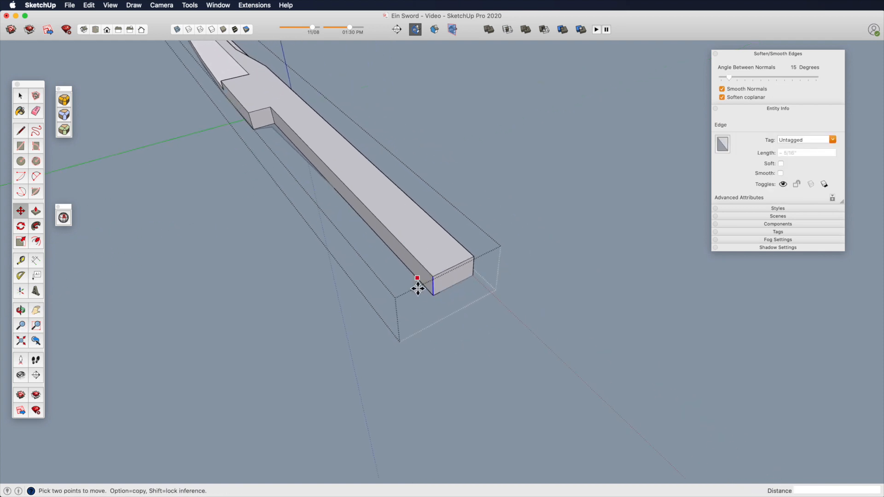
pyautogui.click(441, 302)
pyautogui.click(445, 296)
# Move the vertical inner edge at the tang's shoulder onto the matching corner of the outline
pyautogui.press('h')
pyautogui.moveTo(340, 197); pyautogui.dragTo(415, 213)
pyautogui.press('z')
pyautogui.press('space')
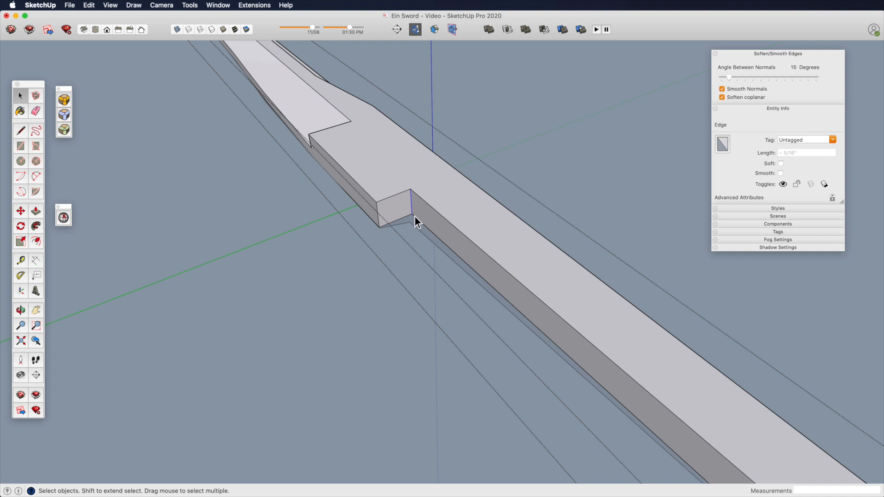
pyautogui.press('m')
pyautogui.click(412, 216)
pyautogui.press('z')
# Leave the blade group's editing context and convert the solid group into a component
pyautogui.moveTo(401, 147); pyautogui.dragTo(382, 302)
pyautogui.press('space')
pyautogui.click(381, 303)
pyautogui.click(423, 231)
pyautogui.rightClick(415, 210)
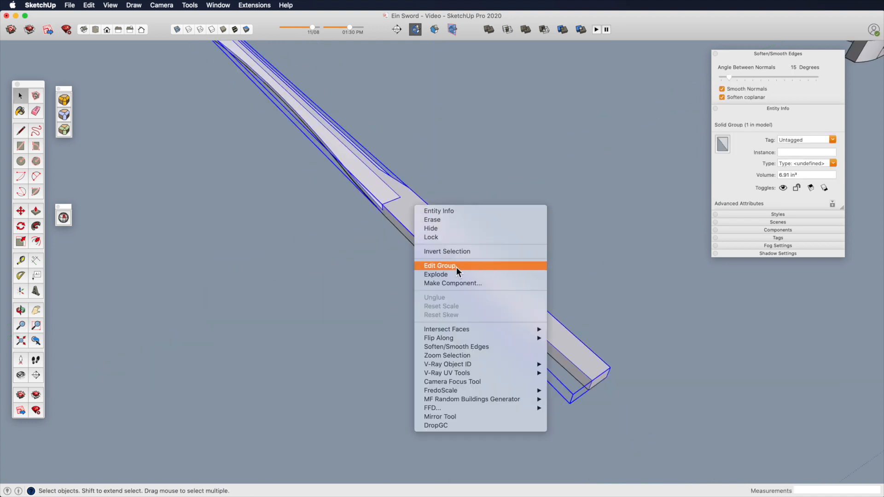
pyautogui.click(457, 283)
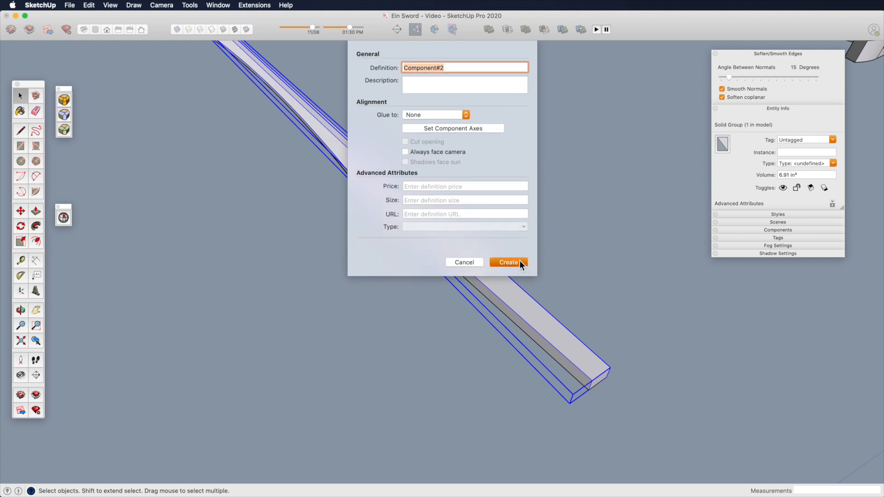
pyautogui.click(519, 260)
# Move the solid blade component sideways, clear of the flat outline underneath
pyautogui.moveTo(440, 289); pyautogui.dragTo(397, 269, button='middle')
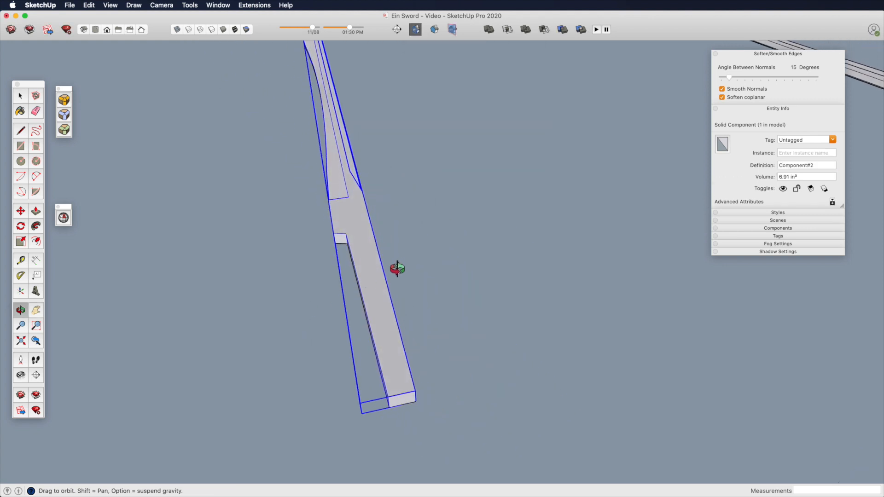
pyautogui.press('m')
pyautogui.click(404, 268)
pyautogui.click(470, 258)
# Group the flat blade outline face with its edges and move the group sideways, away from the solid blade
pyautogui.press('space')
pyautogui.click(373, 243)
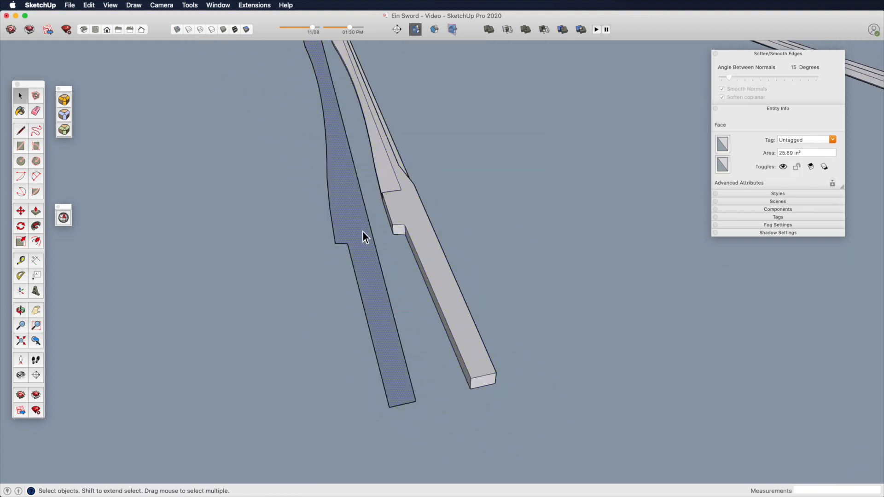
pyautogui.doubleClick(360, 231)
pyautogui.press('super+g')
pyautogui.press('m')
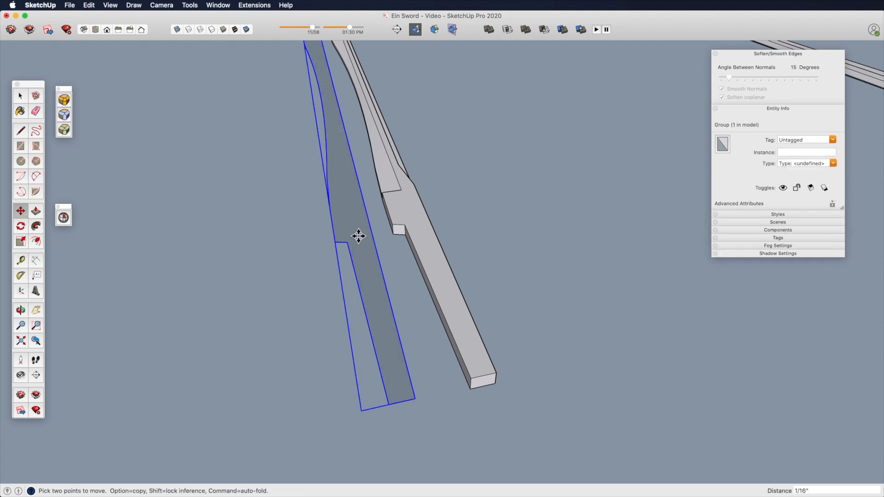
pyautogui.click(358, 235)
pyautogui.click(157, 267)
# Copy the solid blade half about 2 5/16" sideways along the green axis
pyautogui.press('space')
pyautogui.click(431, 220)
pyautogui.moveTo(431, 220); pyautogui.dragTo(400, 293, button='middle')
pyautogui.press('m')
pyautogui.press('alt')
pyautogui.click(393, 298)
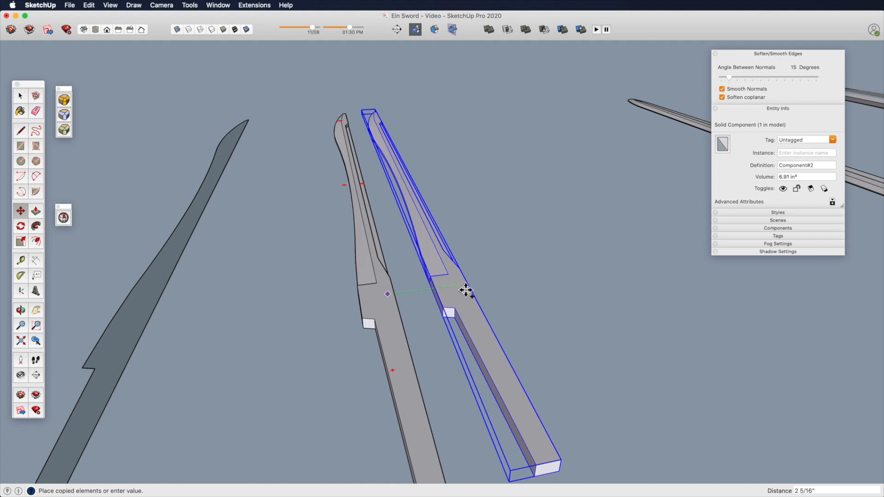
pyautogui.click(468, 290)
# Mirror the copied blade half across its width with a scale of -1 and join it to the original along the centre line
pyautogui.press('s')
pyautogui.moveTo(393, 189); pyautogui.dragTo(457, 189)
pyautogui.write('-1')
pyautogui.press('Return')
pyautogui.press('m')
pyautogui.keyDown('shift'); pyautogui.moveTo(500, 350); pyautogui.dragTo(529, 322, button='middle'); pyautogui.keyUp('shift')
pyautogui.click(553, 339)
pyautogui.click(428, 359)
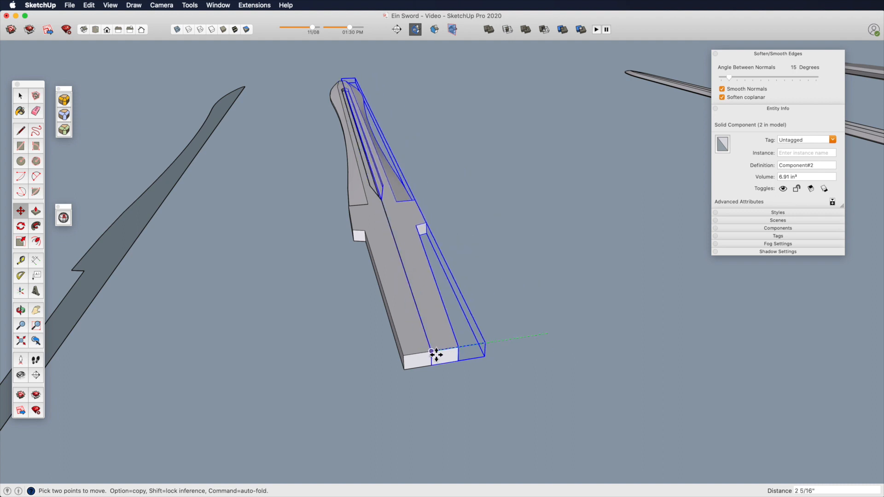
# Copy both joined blade halves straight up, clear of the originals
pyautogui.press('space')
pyautogui.keyDown('shift'); pyautogui.click(411, 314); pyautogui.keyUp('shift')
pyautogui.moveTo(425, 305); pyautogui.dragTo(479, 361, button='middle')
pyautogui.press('m')
pyautogui.press('alt')
pyautogui.click(487, 368)
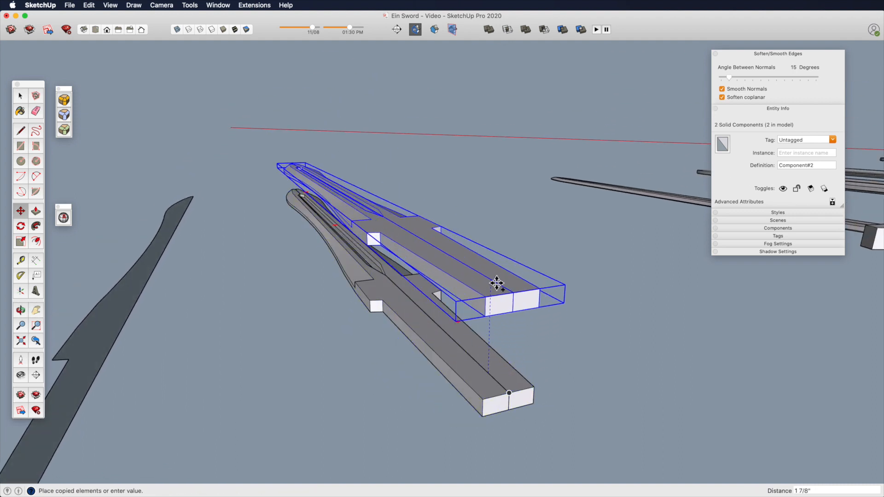
pyautogui.click(496, 273)
# Flip the copied pair vertically with the Scale tool and place it flush against the underside of the original pair
pyautogui.press('s')
pyautogui.moveTo(335, 186); pyautogui.dragTo(340, 198)
pyautogui.press('m')
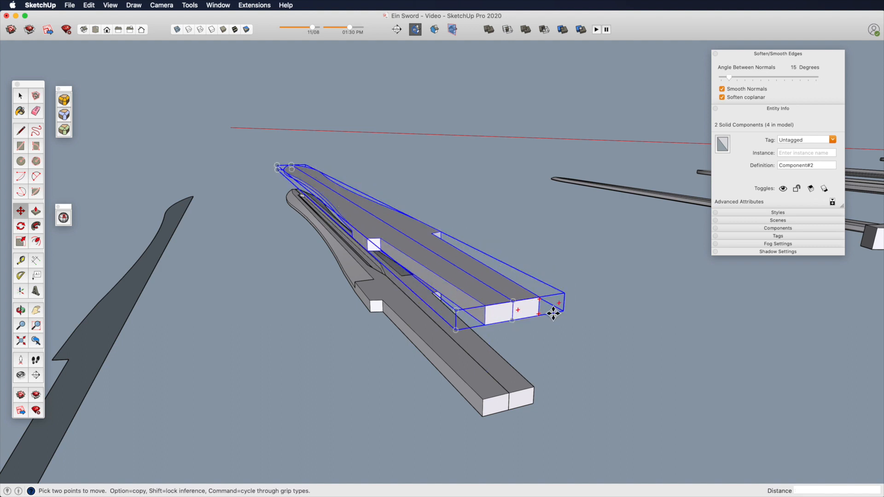
pyautogui.click(517, 304)
pyautogui.click(514, 413)
pyautogui.press('space')
pyautogui.click(545, 364)
pyautogui.press('h')
pyautogui.moveTo(403, 299); pyautogui.dragTo(571, 307, button='middle')
pyautogui.moveTo(506, 220); pyautogui.dragTo(351, 265, button='middle')
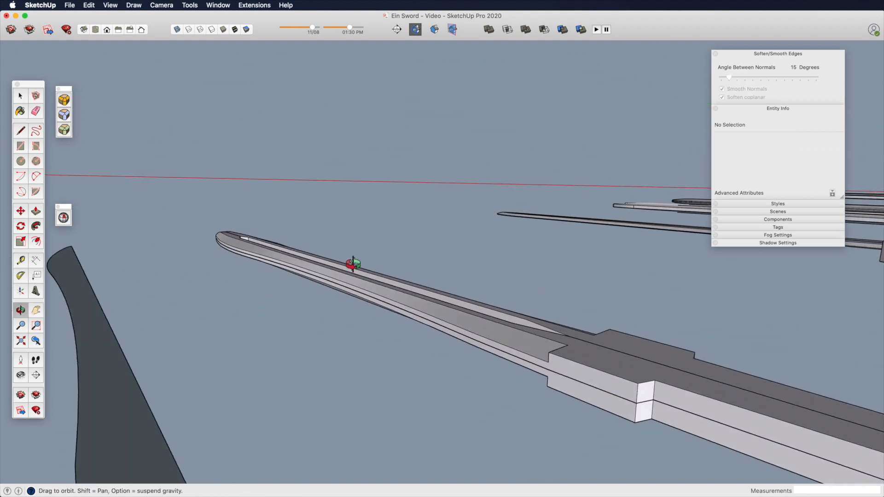
pyautogui.press('space')
pyautogui.tripleClick(517, 346)
pyautogui.press('e')
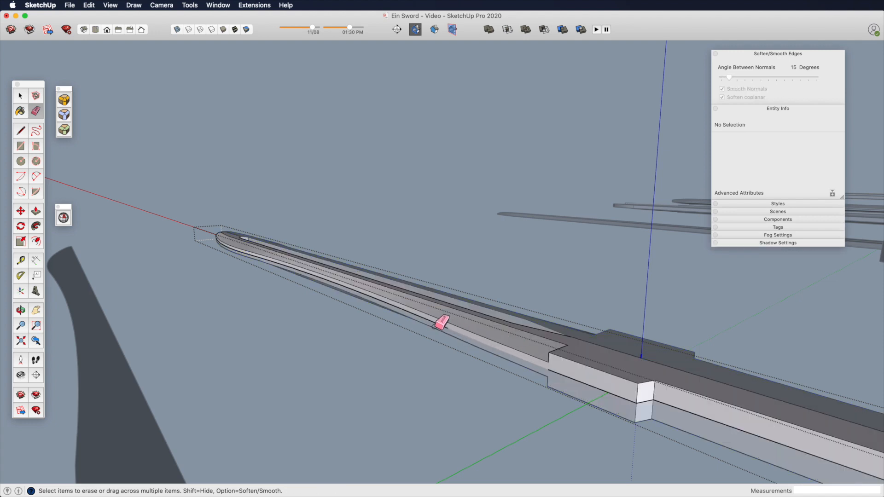
# Examine the assembled blade from several angles and compare it with the other sword models
pyautogui.press('z')
pyautogui.scroll(-3, 401, 320)
pyautogui.moveTo(438, 316); pyautogui.dragTo(469, 339, button='middle')
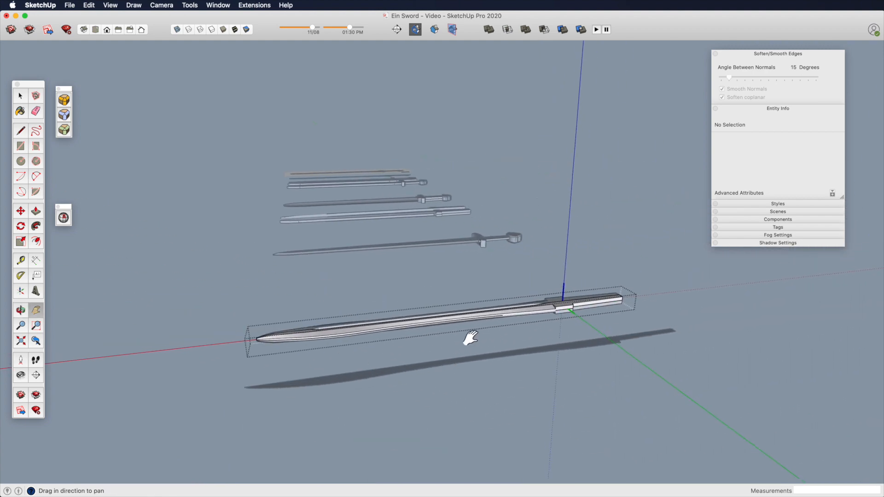
pyautogui.moveTo(513, 284)
pyautogui.mouseDown(button='middle')
pyautogui.moveTo(516, 295)
pyautogui.moveTo(643, 351)
pyautogui.moveTo(512, 282)
pyautogui.mouseUp(button='middle')
pyautogui.scroll(5, 511, 282)
pyautogui.moveTo(523, 250); pyautogui.dragTo(598, 267, button='middle')
pyautogui.keyDown('shift'); pyautogui.moveTo(699, 293); pyautogui.dragTo(414, 278, button='middle'); pyautogui.keyUp('shift')
pyautogui.scroll(-5, 427, 192)
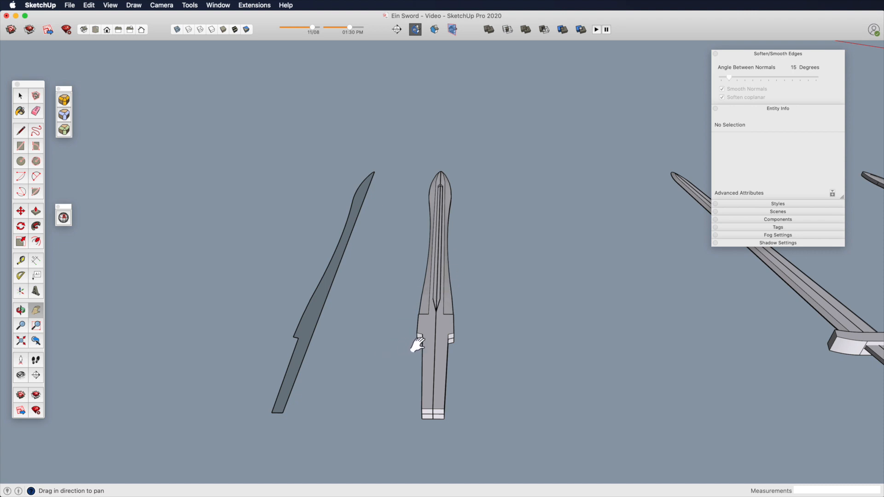
pyautogui.moveTo(444, 328); pyautogui.dragTo(592, 289, button='middle')
pyautogui.keyDown('shift'); pyautogui.moveTo(254, 309); pyautogui.dragTo(273, 273, button='middle'); pyautogui.keyUp('shift')
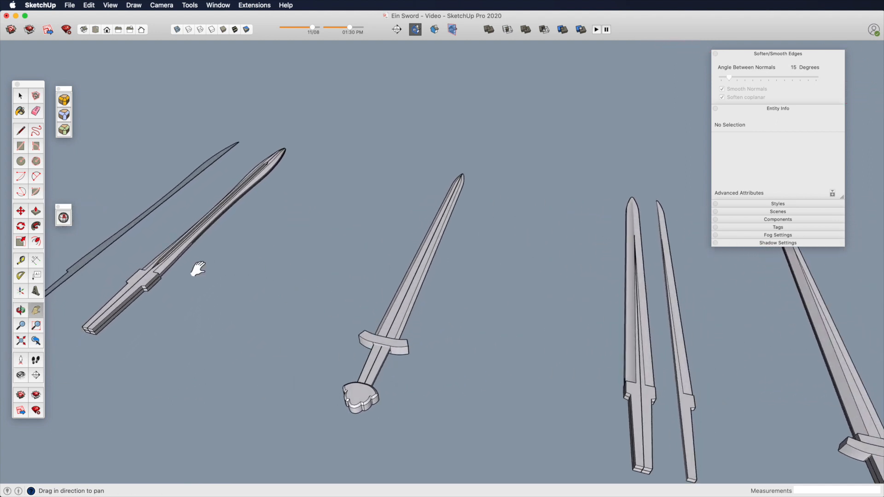
pyautogui.keyDown('shift'); pyautogui.moveTo(193, 271); pyautogui.dragTo(320, 272, button='middle'); pyautogui.keyUp('shift')
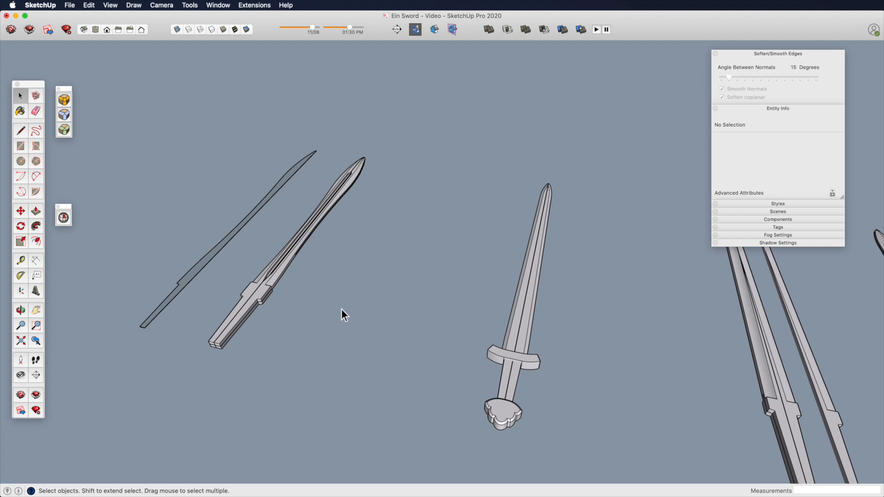